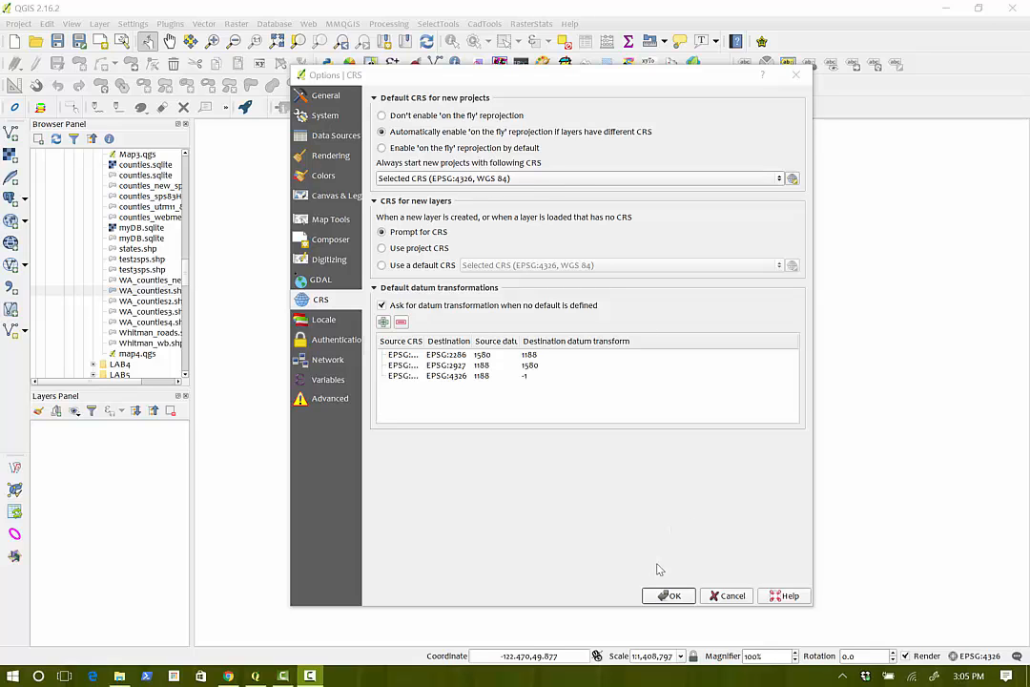
# Accept the CRS options and add the WA_counties1 shapefile to the map.
pyautogui.click(670, 597)
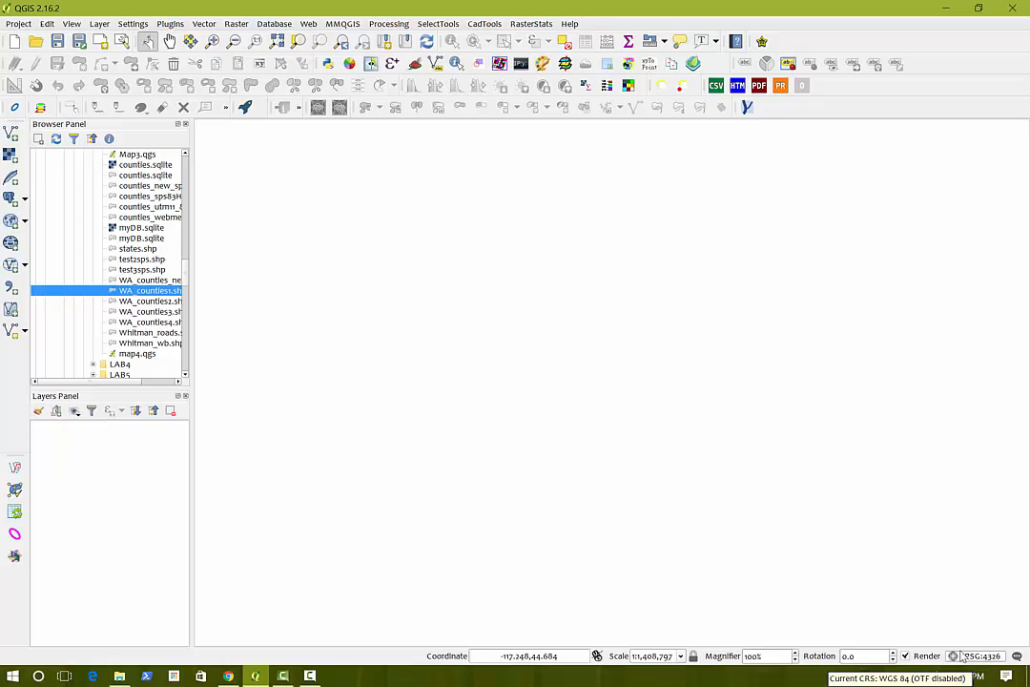
pyautogui.moveTo(130, 293)
pyautogui.mouseDown()
pyautogui.moveTo(485, 295)
pyautogui.moveTo(480, 287)
pyautogui.mouseUp()
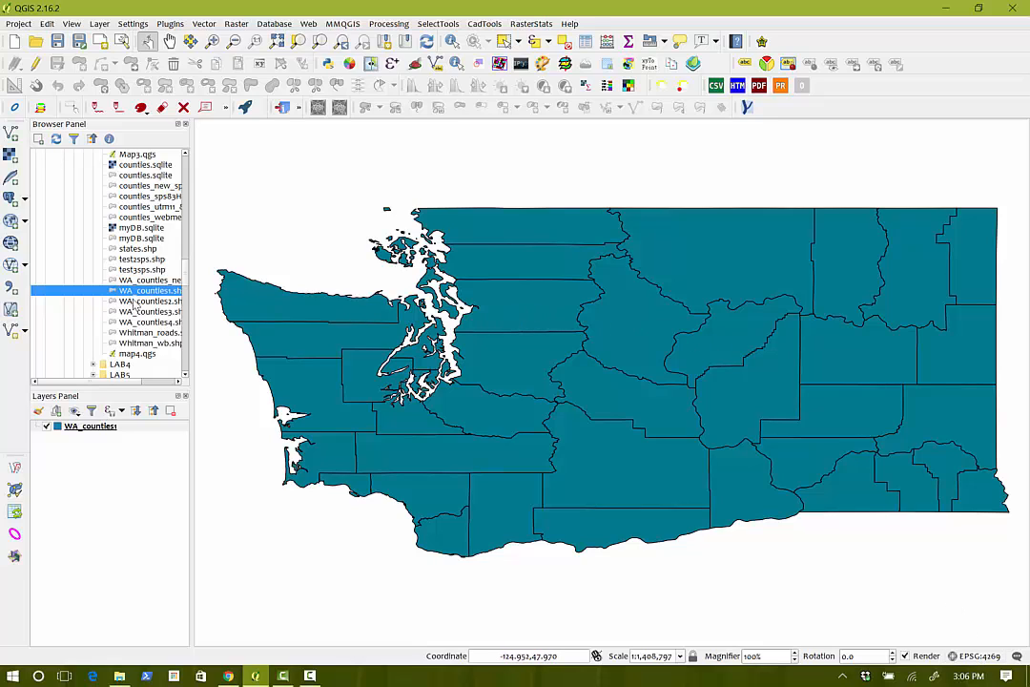
pyautogui.rightClick(93, 431)
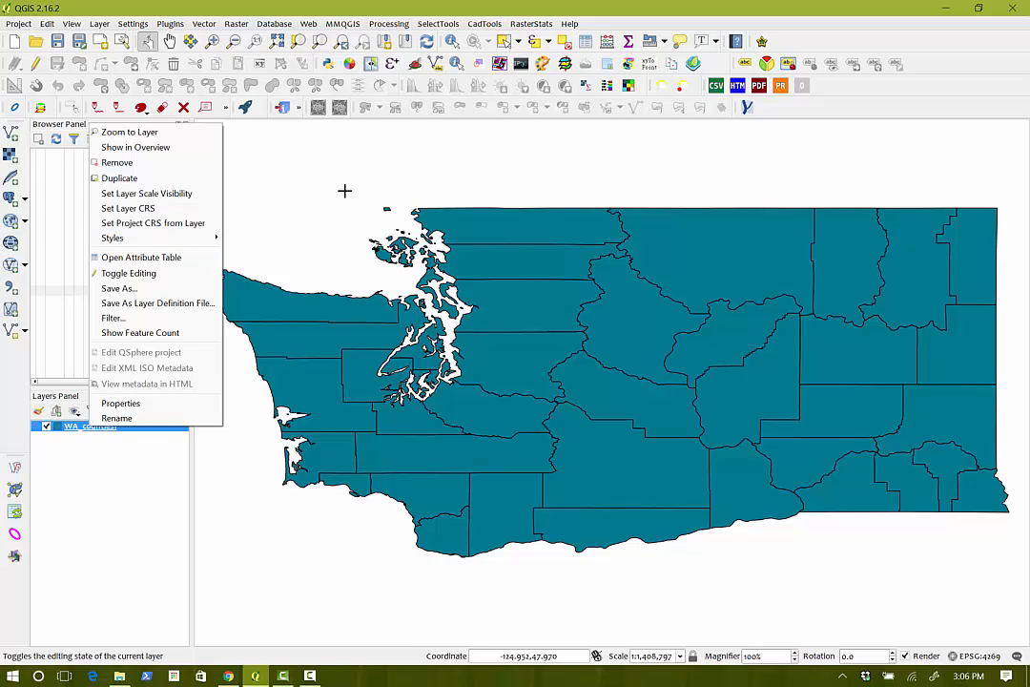
pyautogui.click(647, 400)
pyautogui.moveTo(653, 399); pyautogui.dragTo(691, 414)
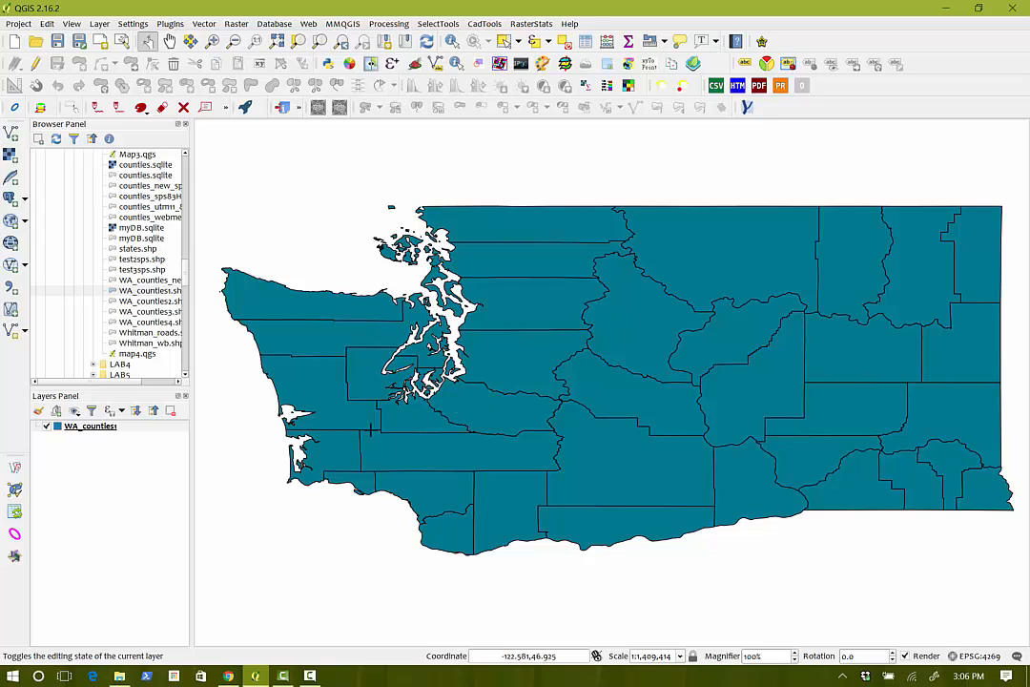
# Start saving the WA_counties1 layer as an ESRI Shapefile named WA_sps in the Lab3 folder.
pyautogui.rightClick(95, 429)
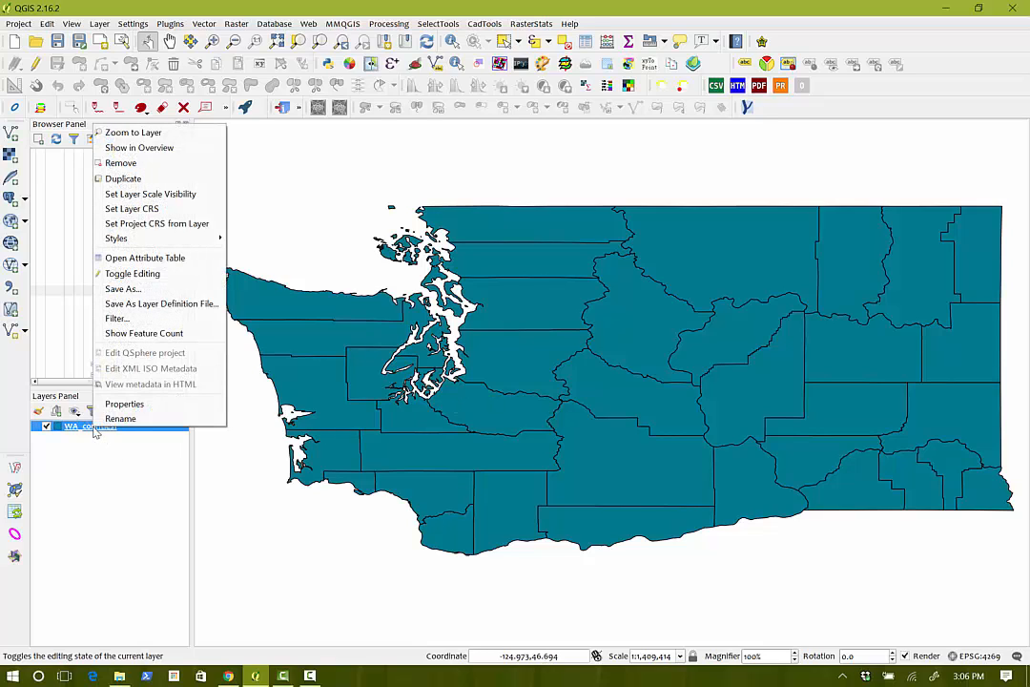
pyautogui.click(121, 289)
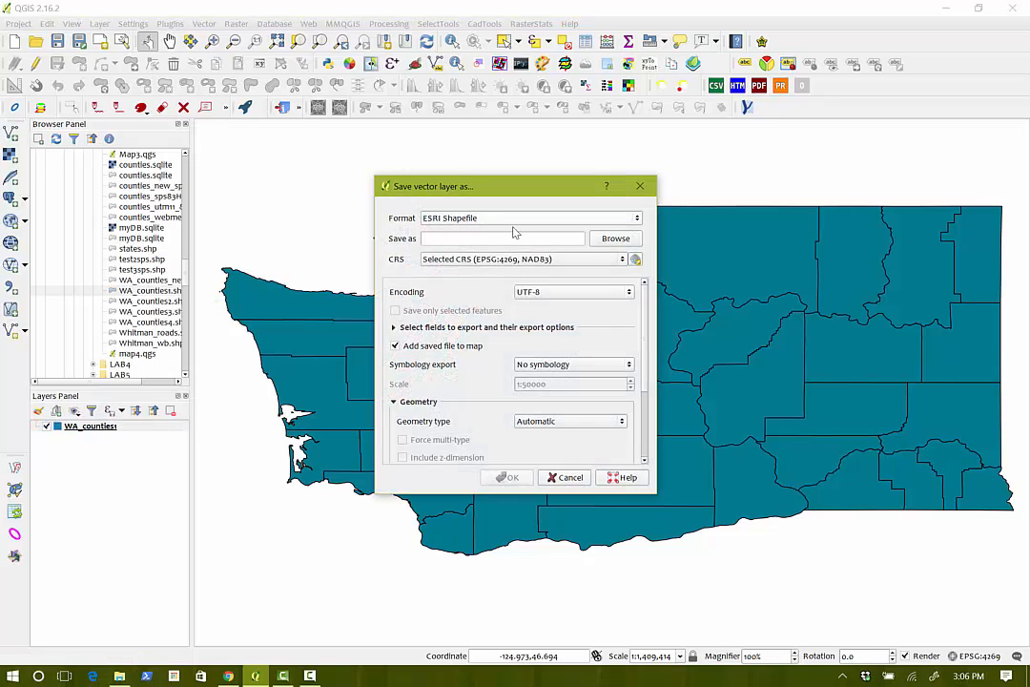
pyautogui.click(616, 239)
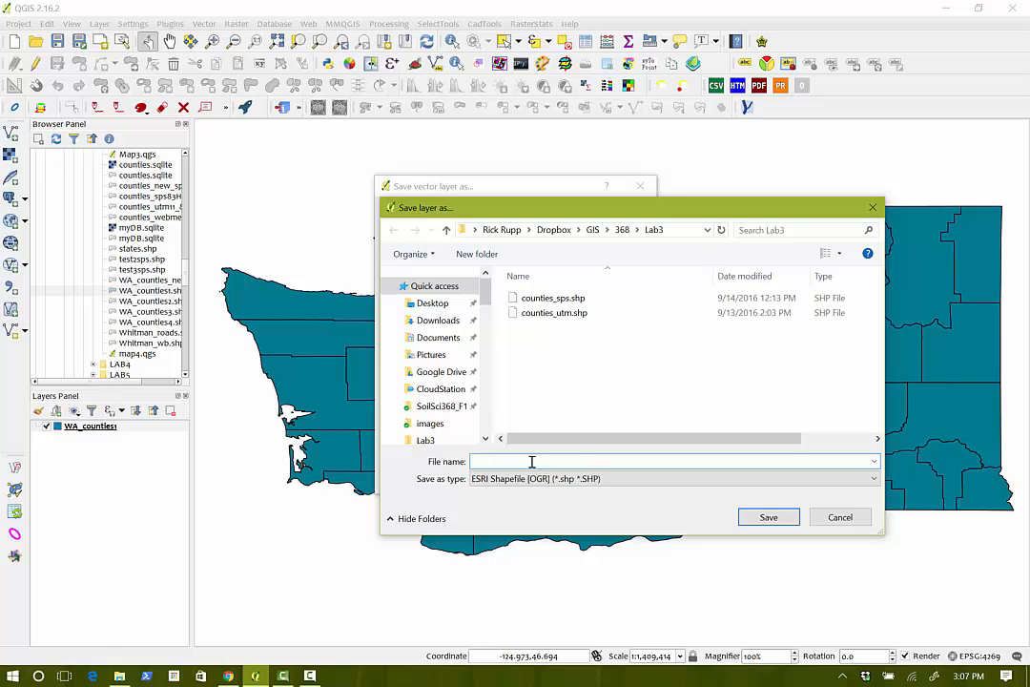
pyautogui.write('W')
pyautogui.write('A_sh')
pyautogui.write('p')
pyautogui.write('s')
pyautogui.click(769, 517)
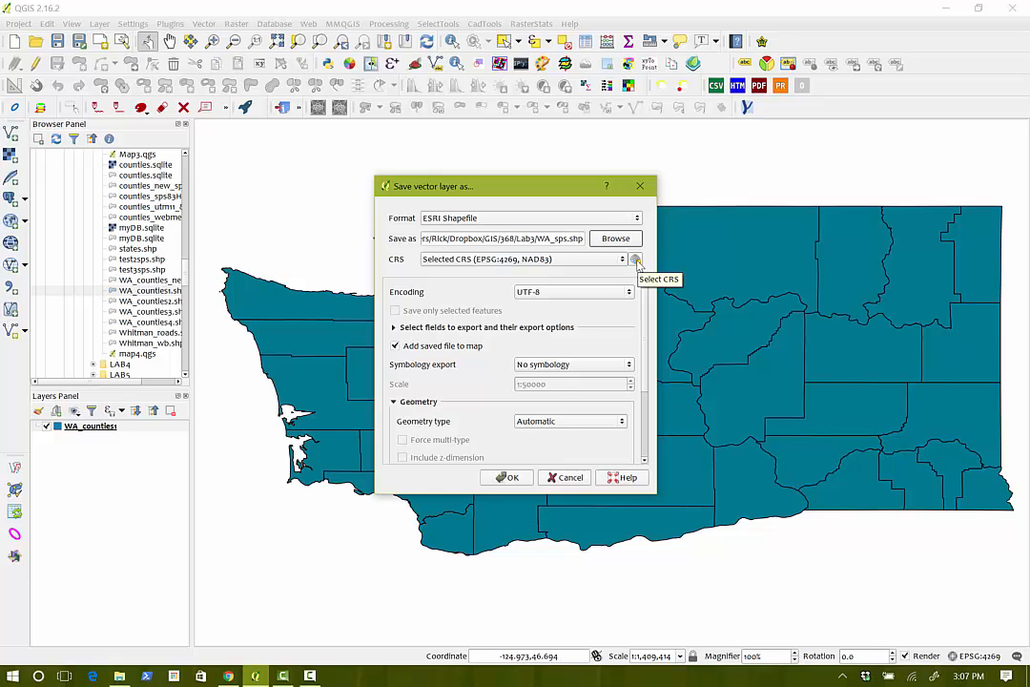
# Set the output CRS to NAD_1983_StatePlane_Washington_South_FIPS_4602_Feet (EPSG:102749) and save the new shapefile.
pyautogui.click(636, 260)
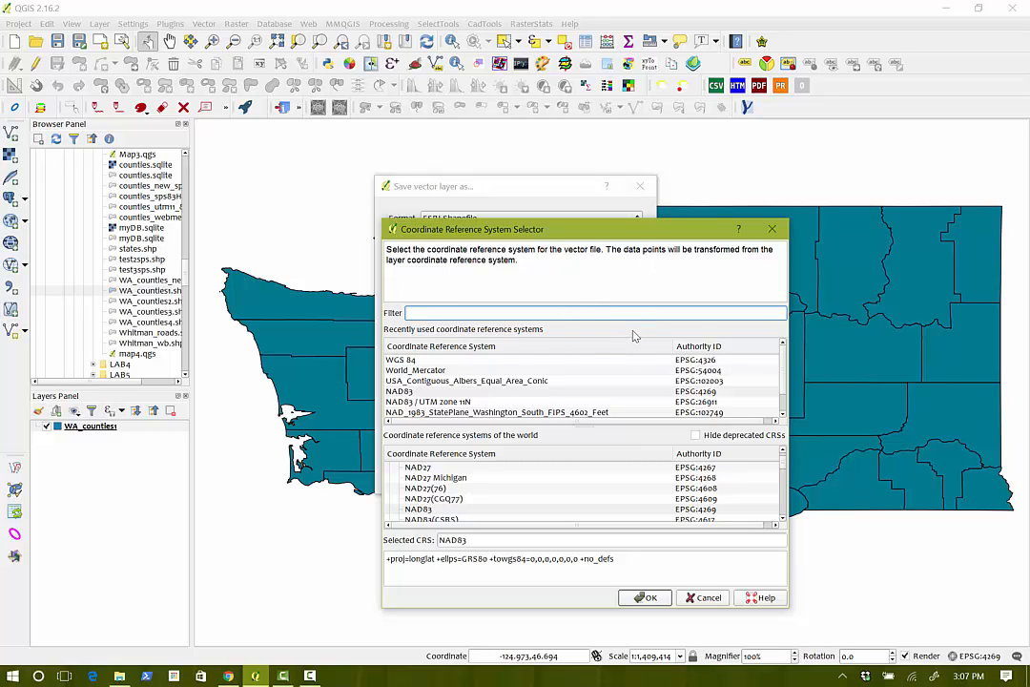
pyautogui.write('washington')
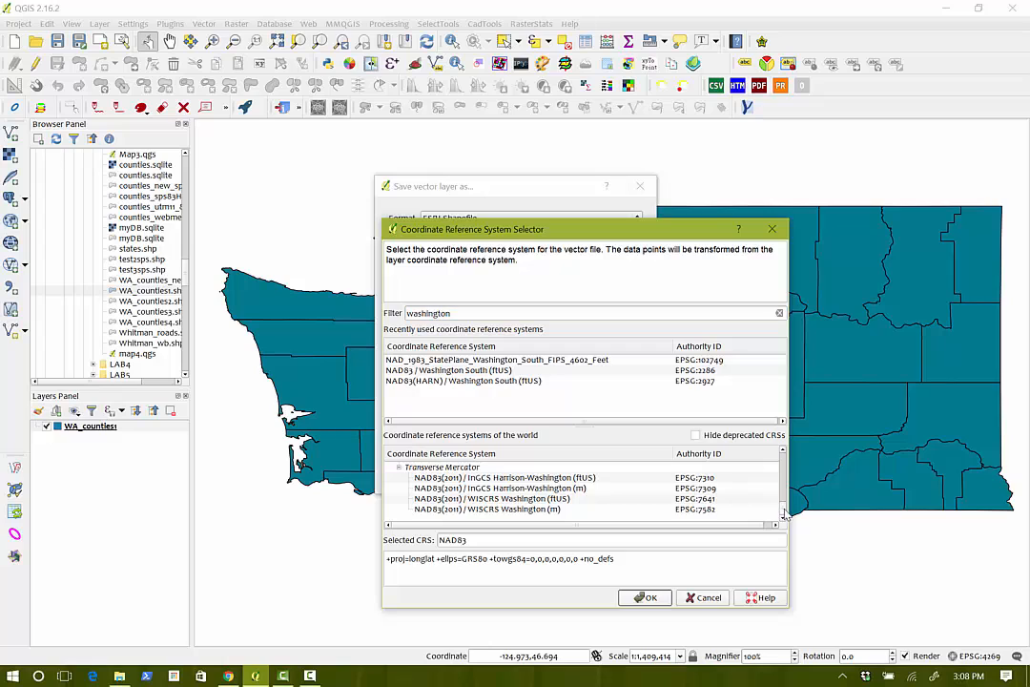
pyautogui.moveTo(784, 512); pyautogui.dragTo(788, 504)
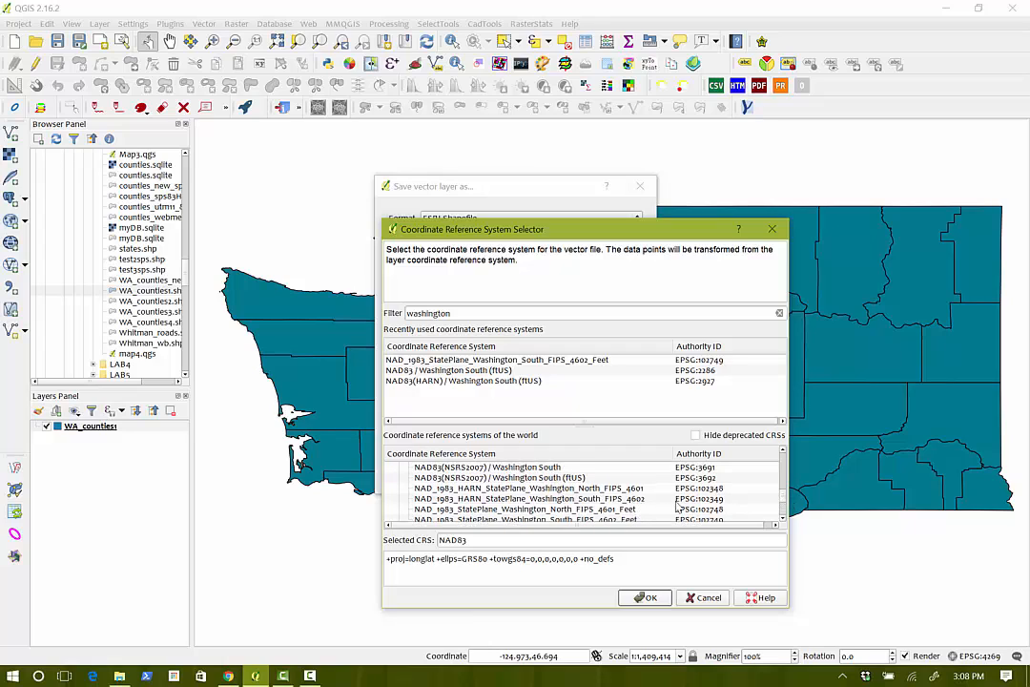
pyautogui.click(782, 520)
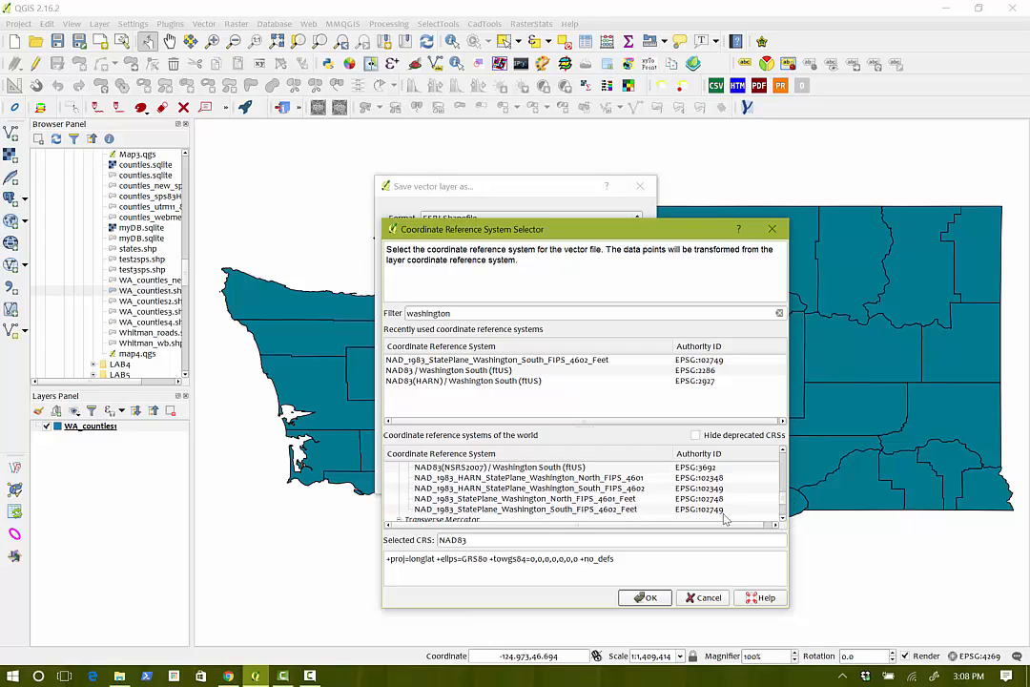
pyautogui.click(520, 509)
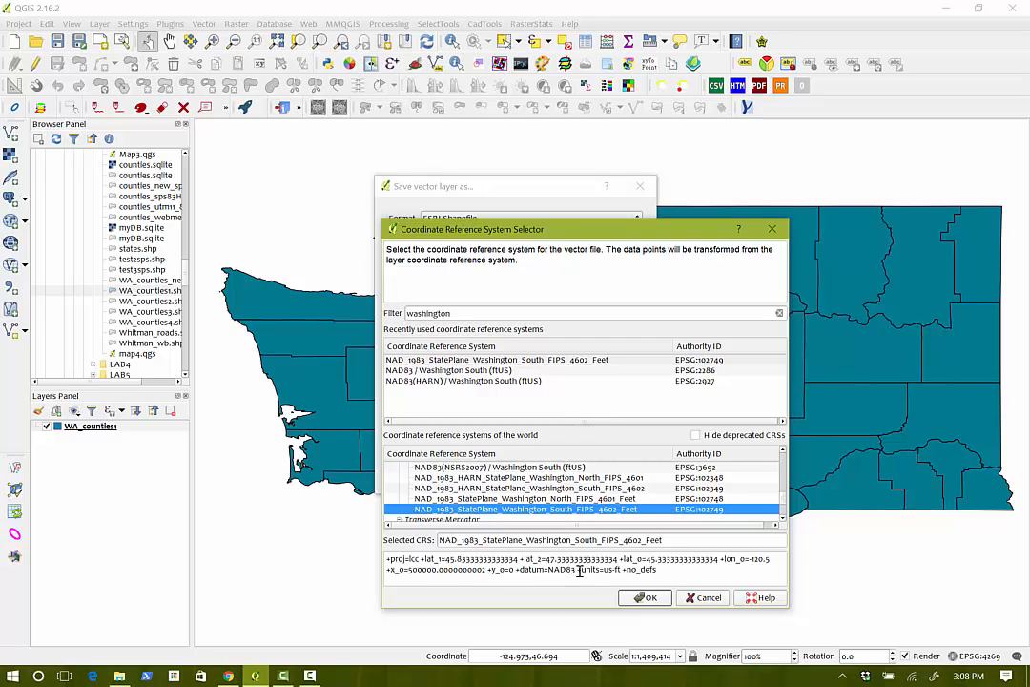
pyautogui.click(647, 598)
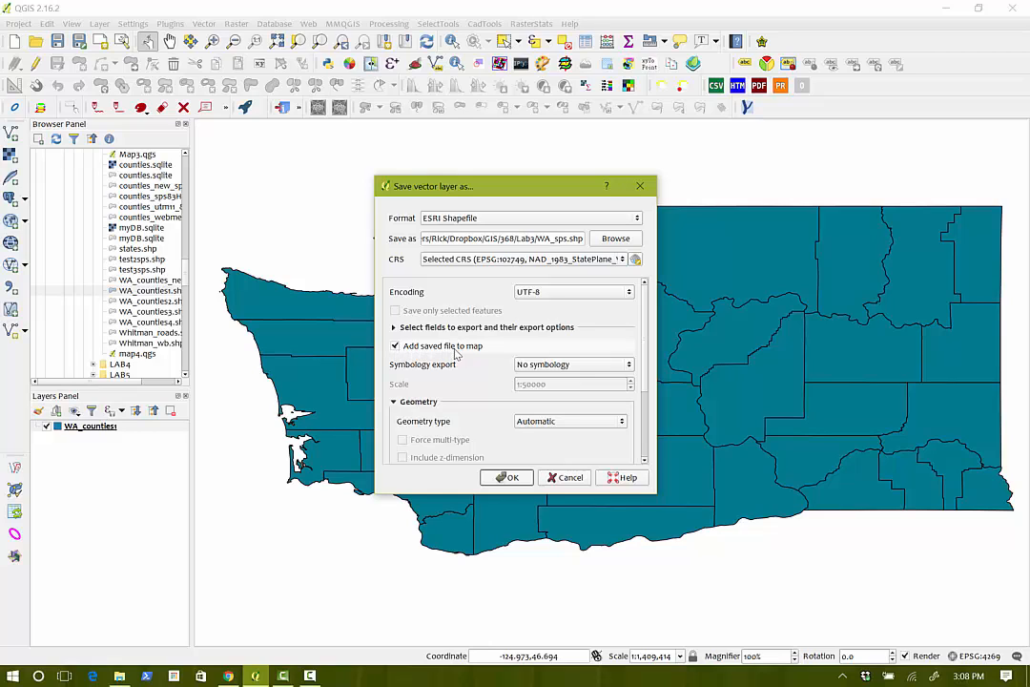
pyautogui.click(505, 480)
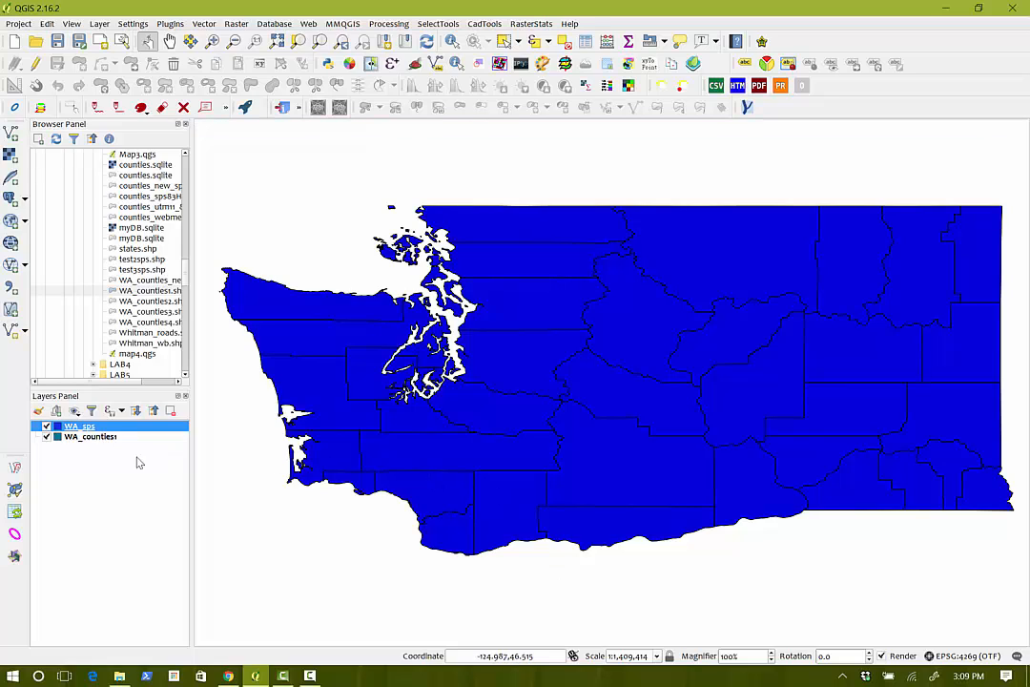
pyautogui.rightClick(80, 428)
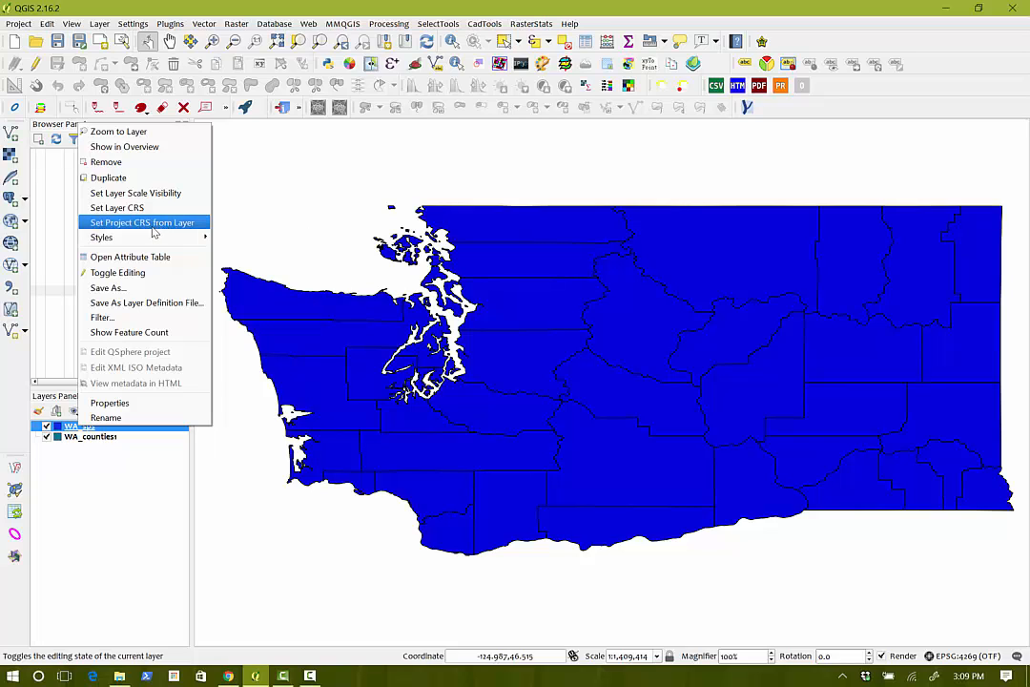
pyautogui.click(143, 500)
pyautogui.click(105, 444)
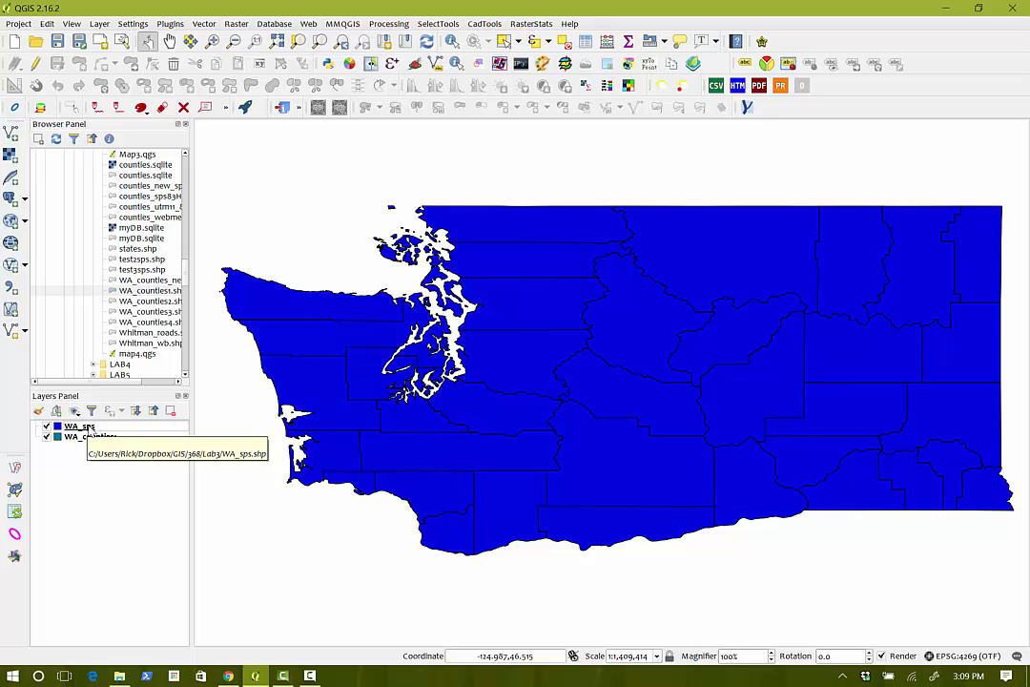
# Set the project CRS from the WA_sps layer.
pyautogui.rightClick(86, 428)
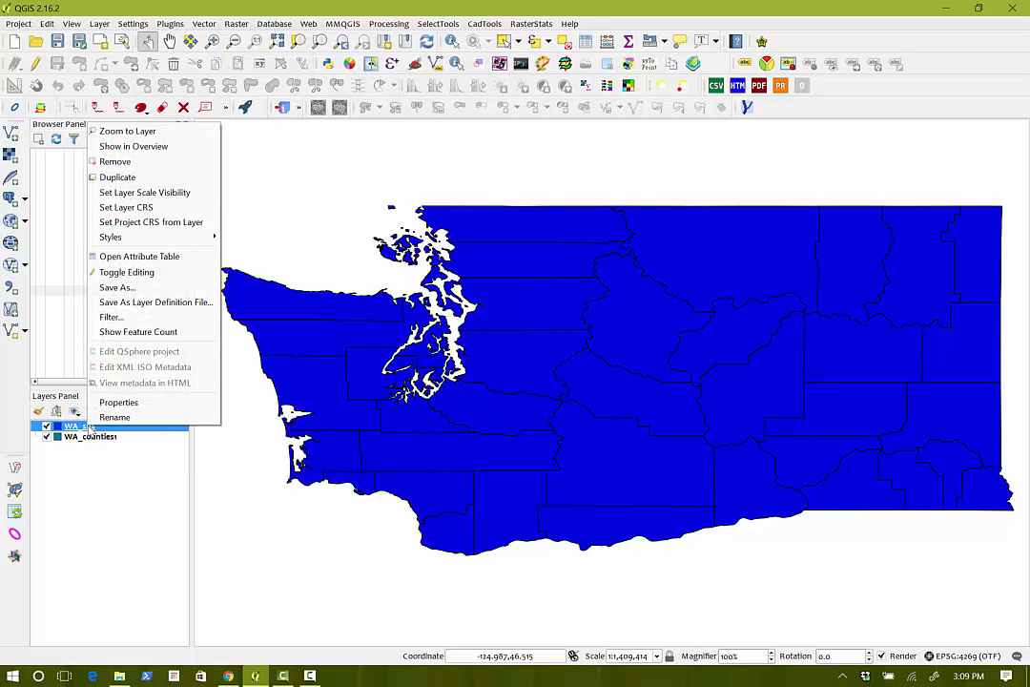
pyautogui.click(130, 227)
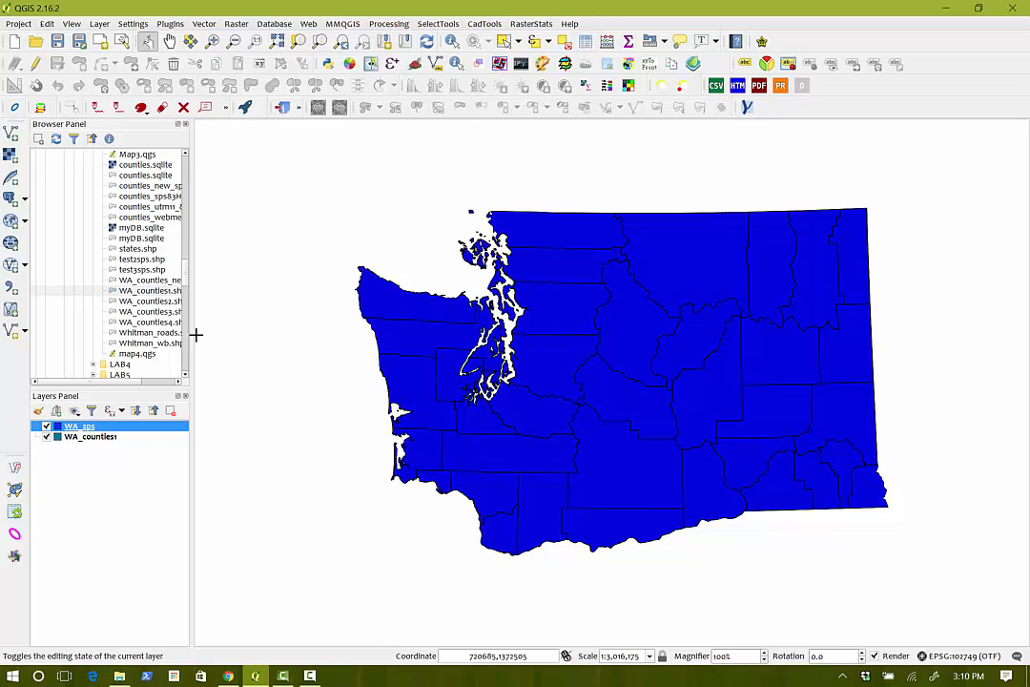
# Open the attribute table of WA_sps and widen the NAME, Shape_Leng and Shape_Area columns to fit their contents.
pyautogui.rightClick(76, 424)
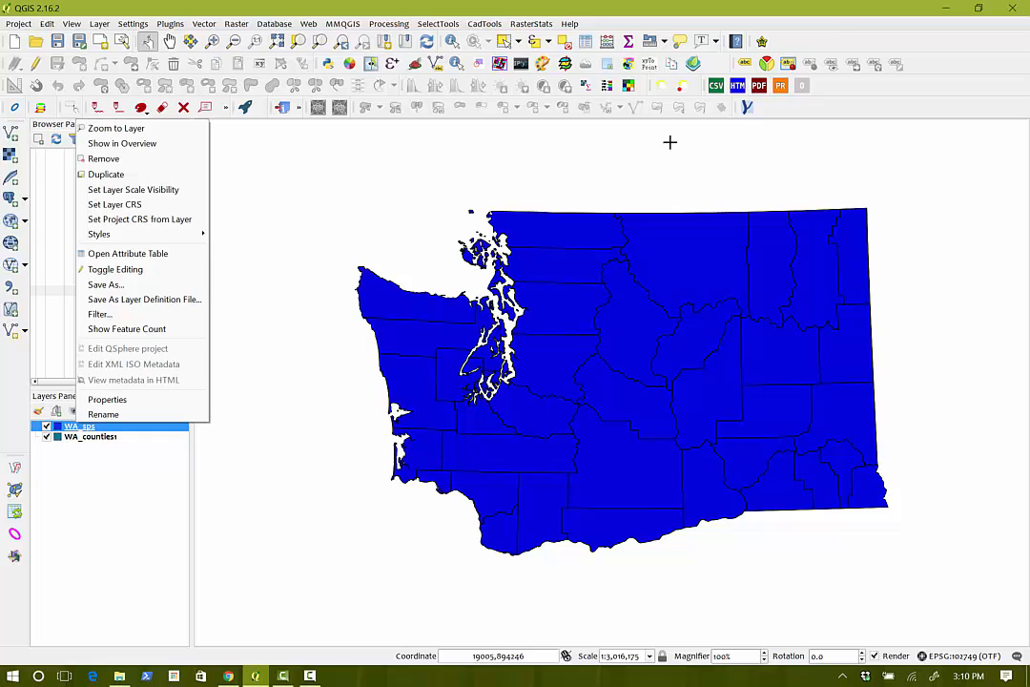
pyautogui.click(714, 37)
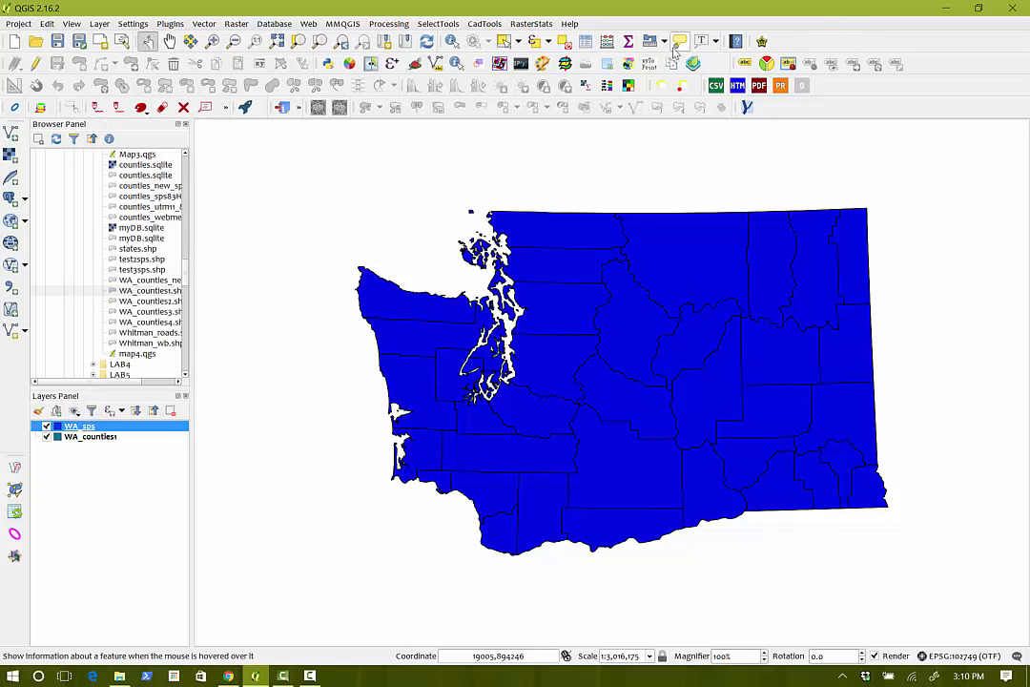
pyautogui.click(586, 43)
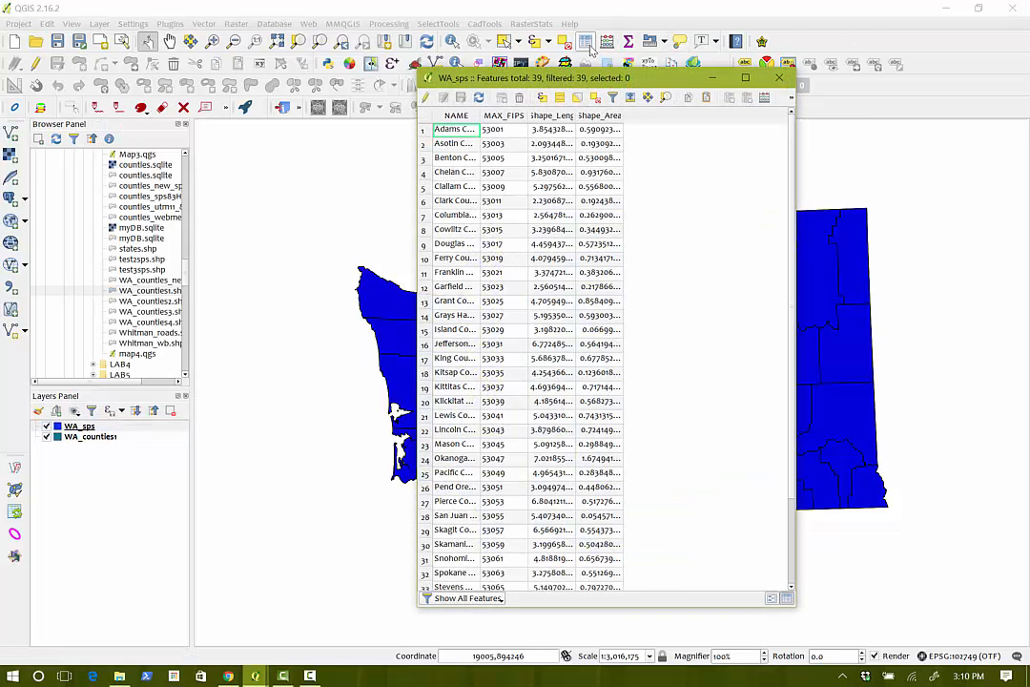
pyautogui.doubleClick(479, 114)
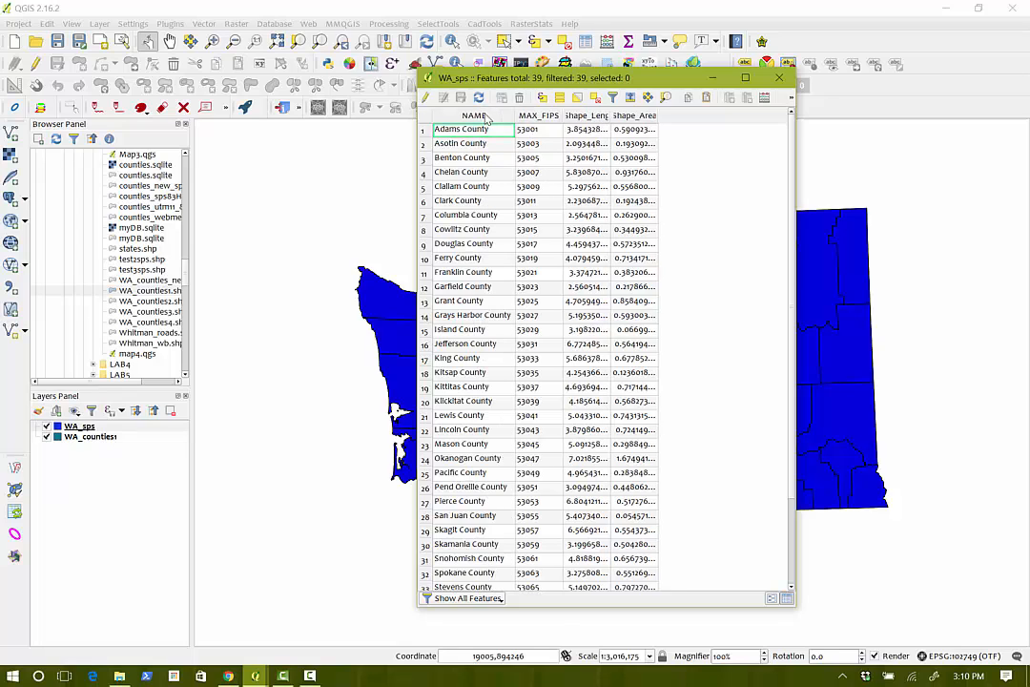
pyautogui.doubleClick(610, 116)
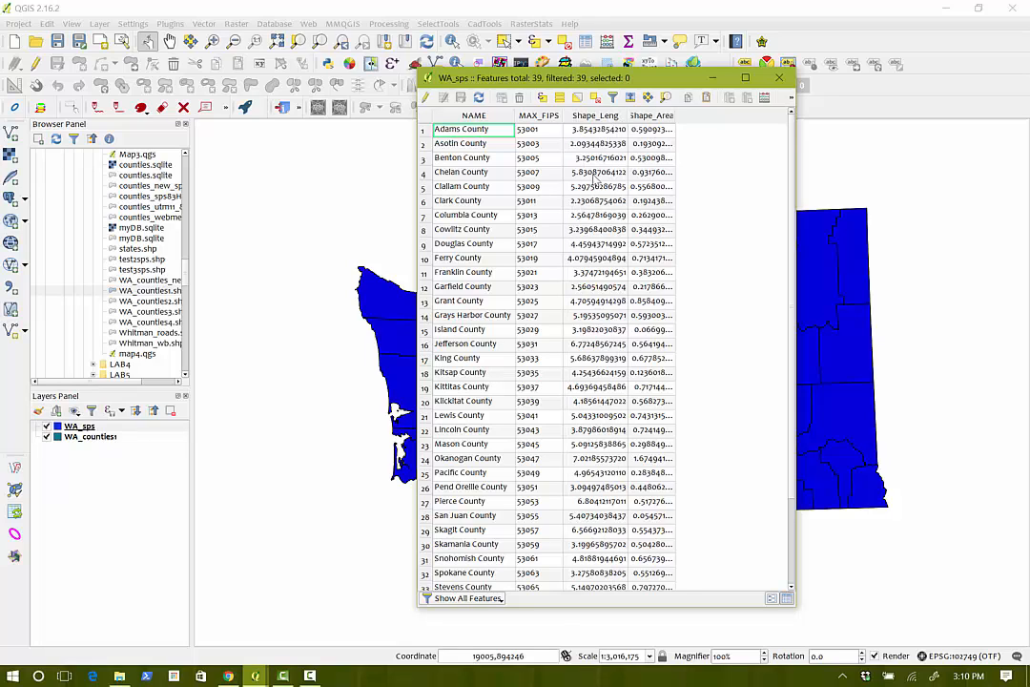
pyautogui.doubleClick(674, 115)
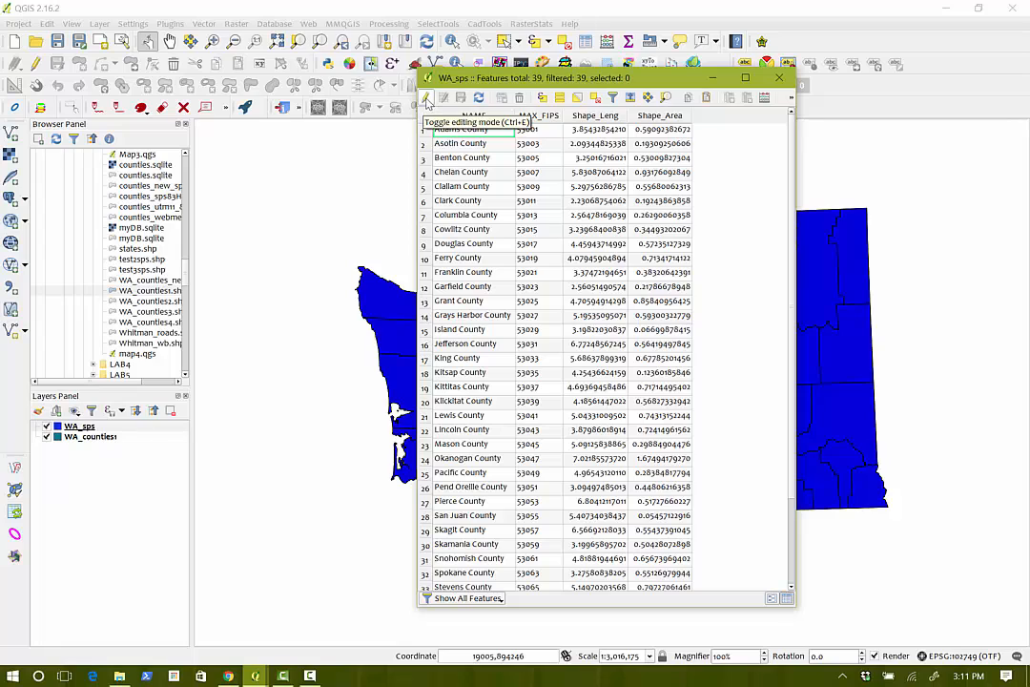
# Enable editing on WA_sps and update the existing Shape_Area field with the expression area($geometry).
pyautogui.click(426, 99)
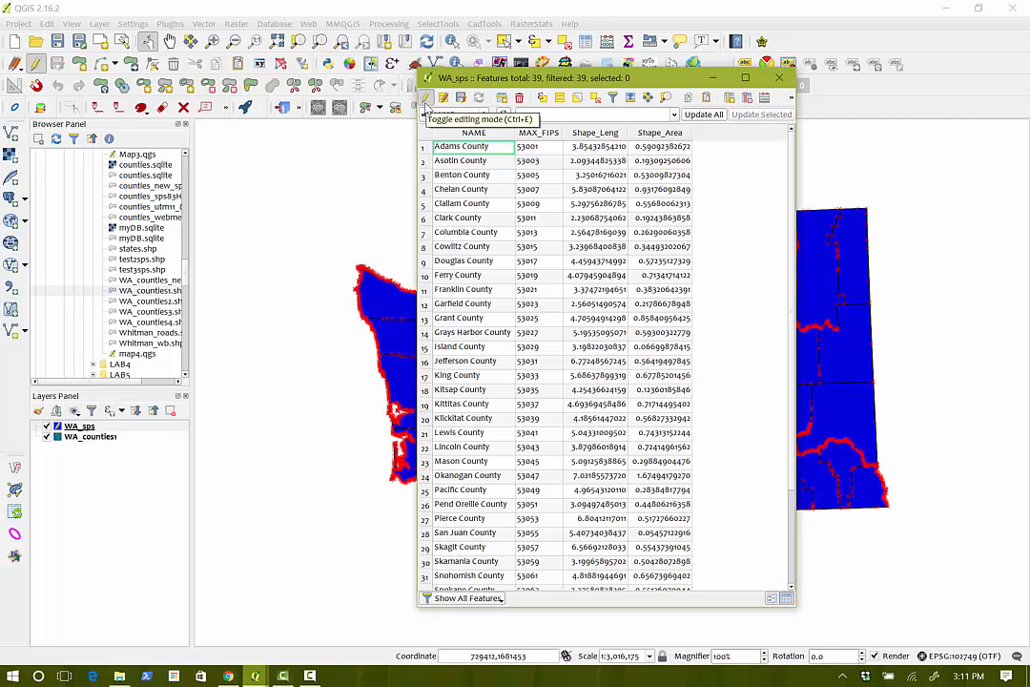
pyautogui.click(764, 99)
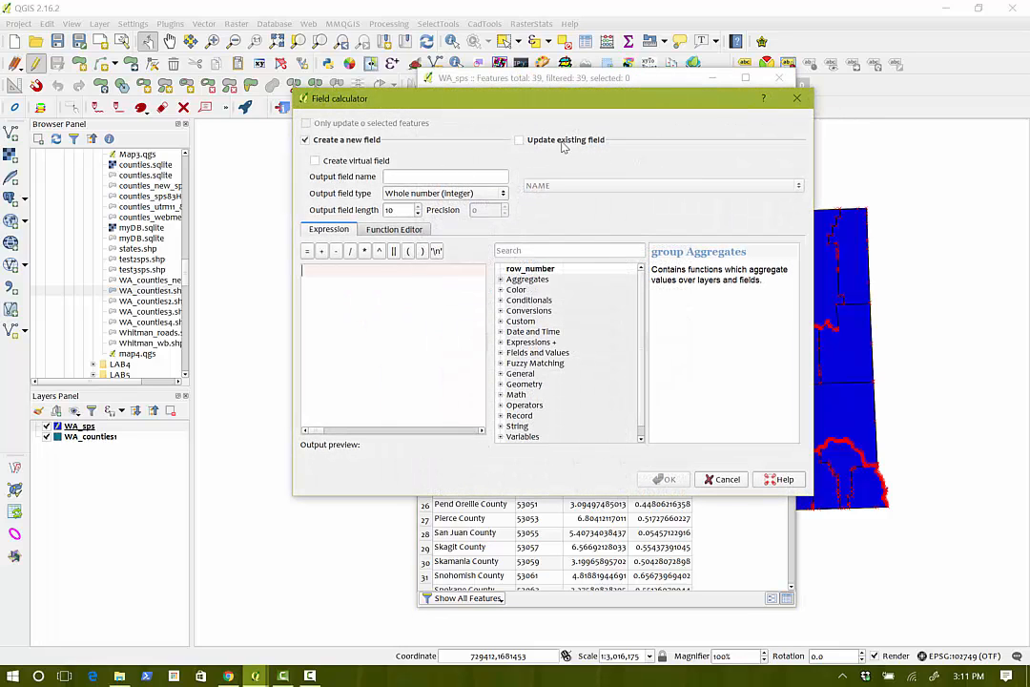
pyautogui.click(519, 140)
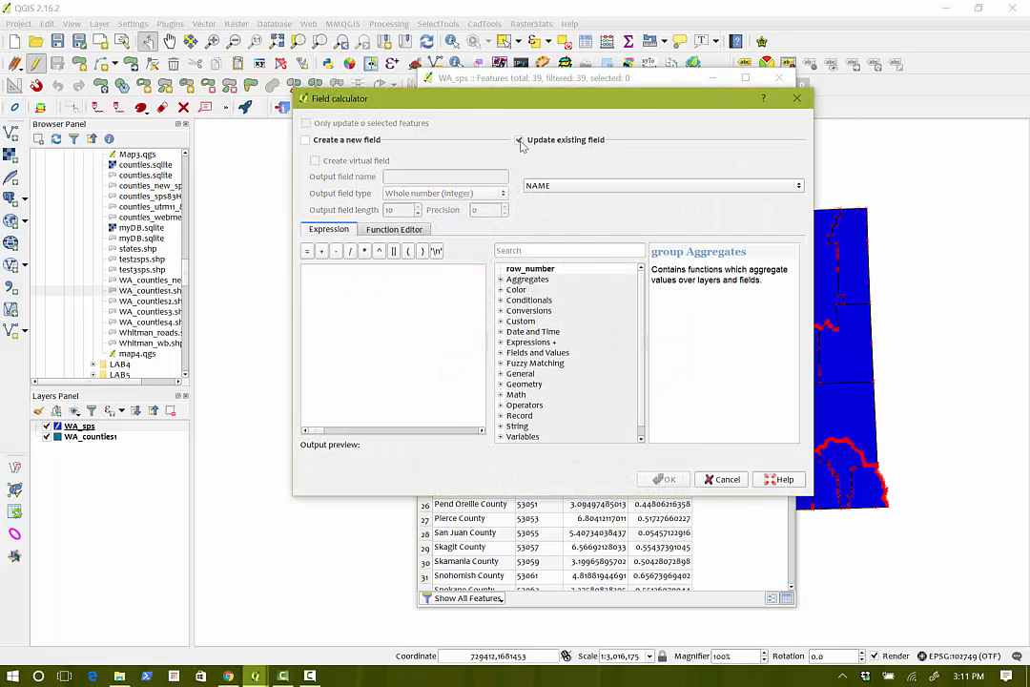
pyautogui.click(799, 186)
pyautogui.click(777, 227)
pyautogui.click(374, 277)
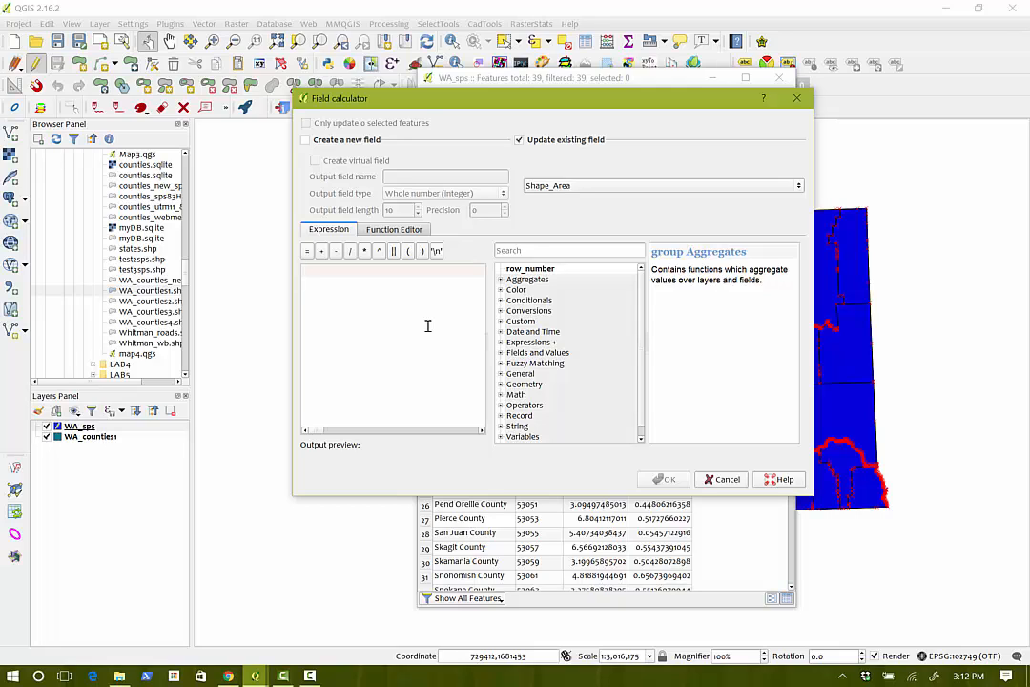
pyautogui.write('area($')
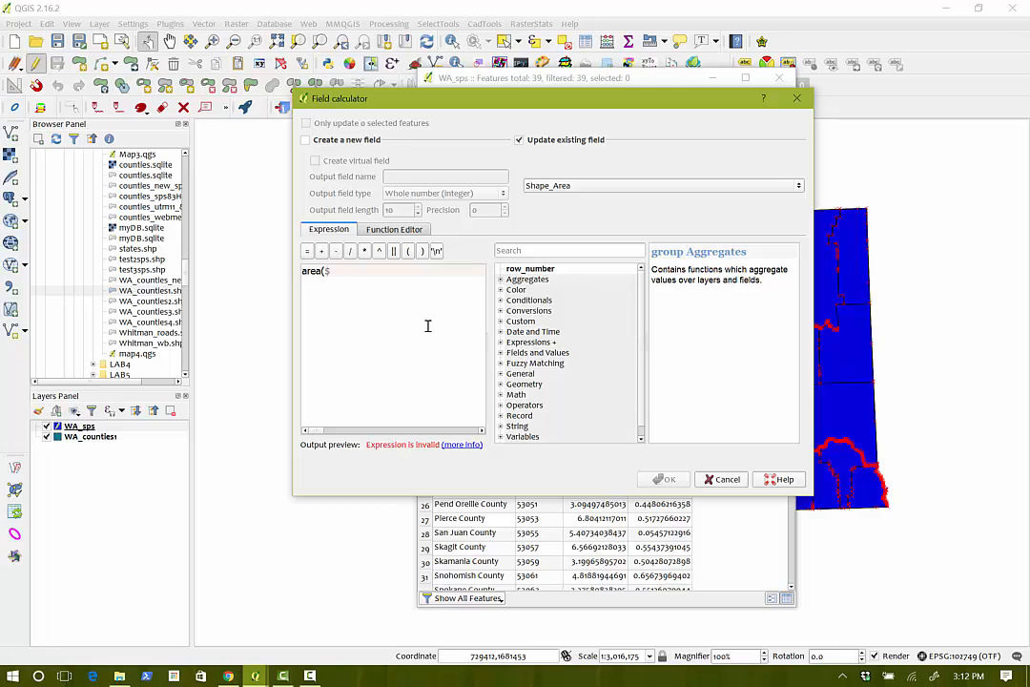
pyautogui.write('geometry)')
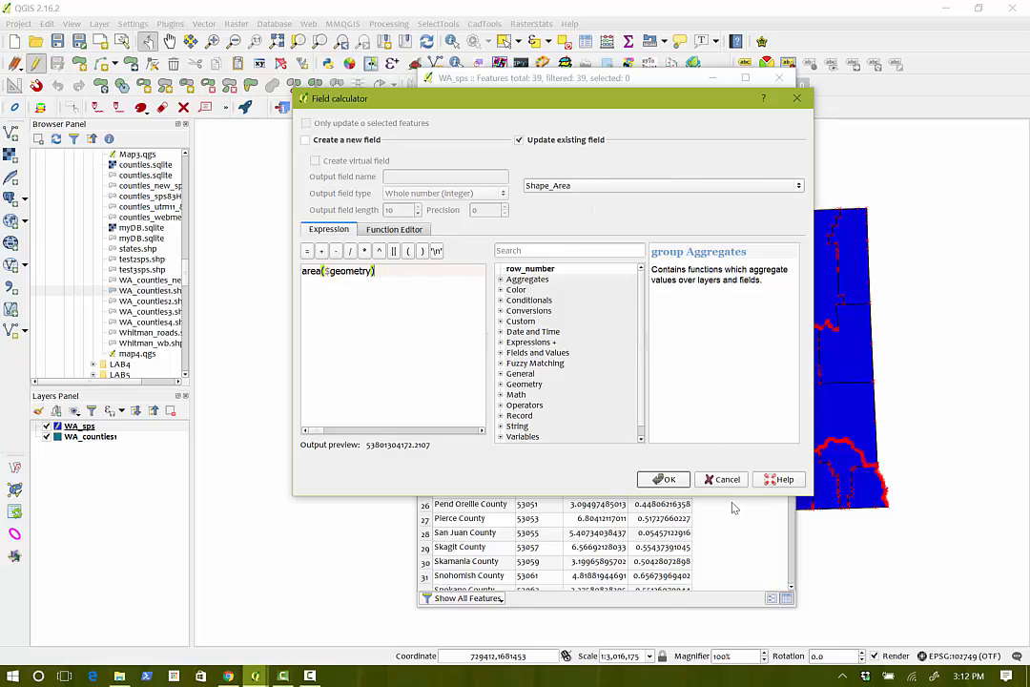
pyautogui.click(665, 479)
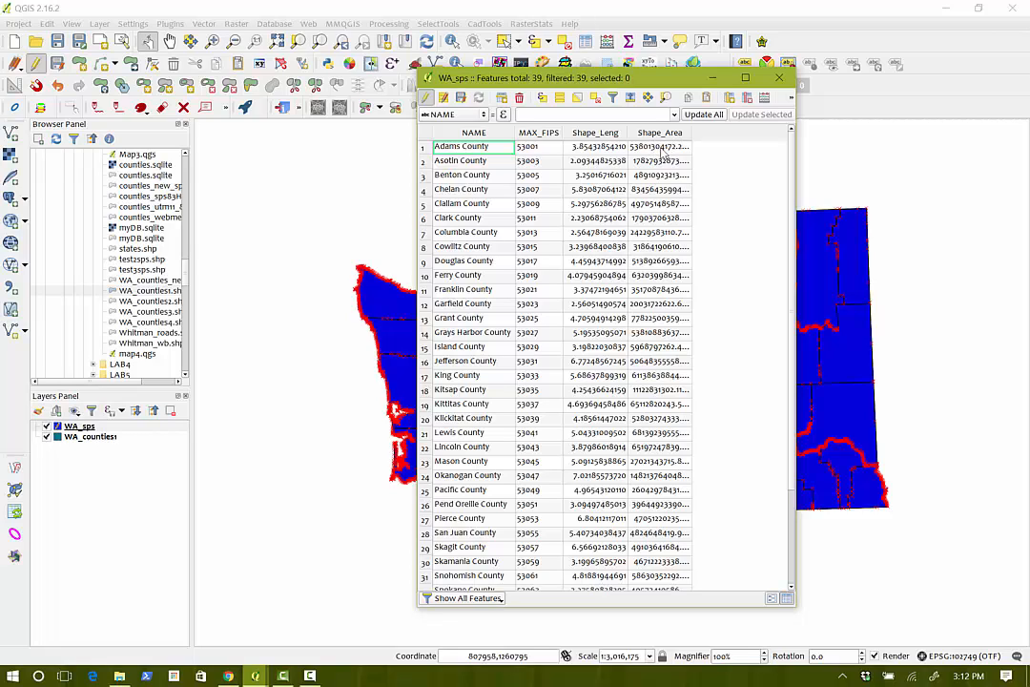
# Set up a new field named sq_miles with the Decimal number (real) type in the WA_sps field calculator.
pyautogui.click(764, 100)
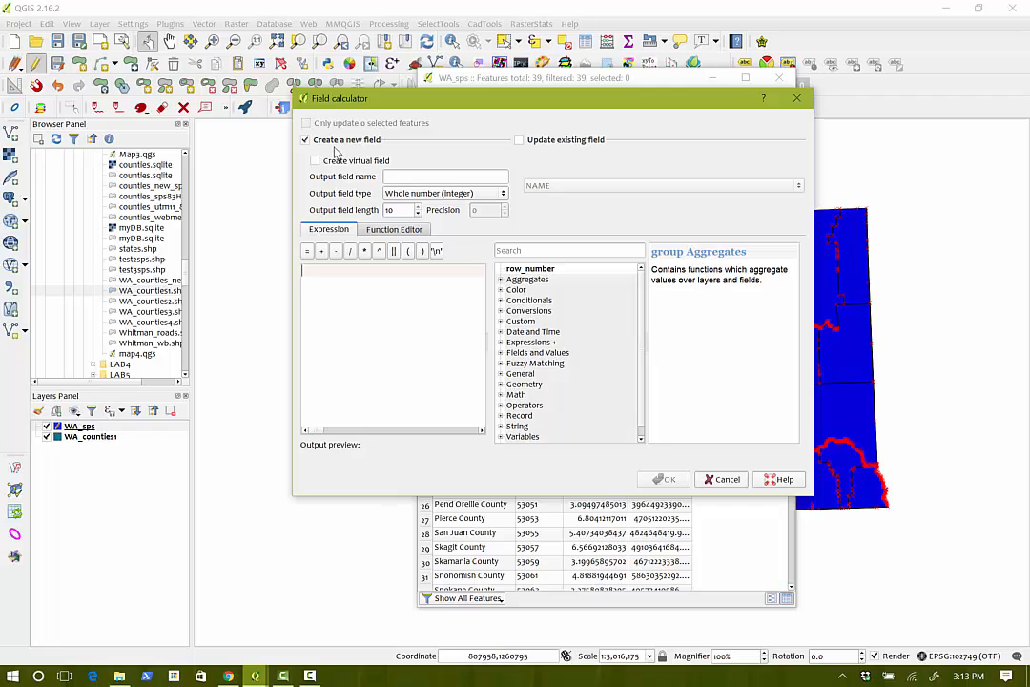
pyautogui.click(406, 176)
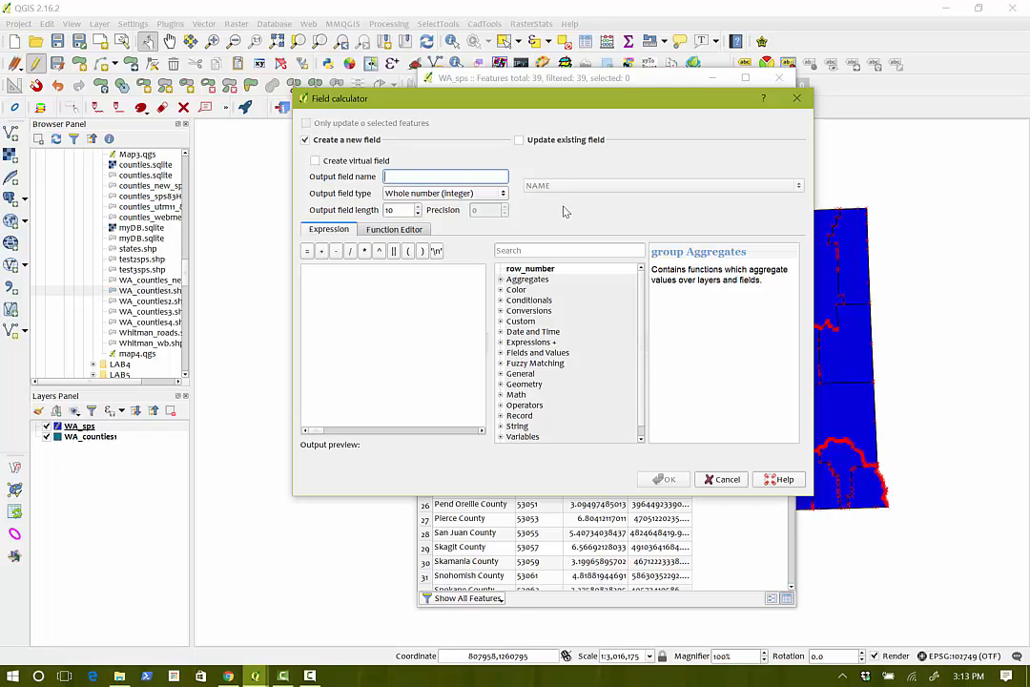
pyautogui.write('sq_miles')
pyautogui.click(505, 196)
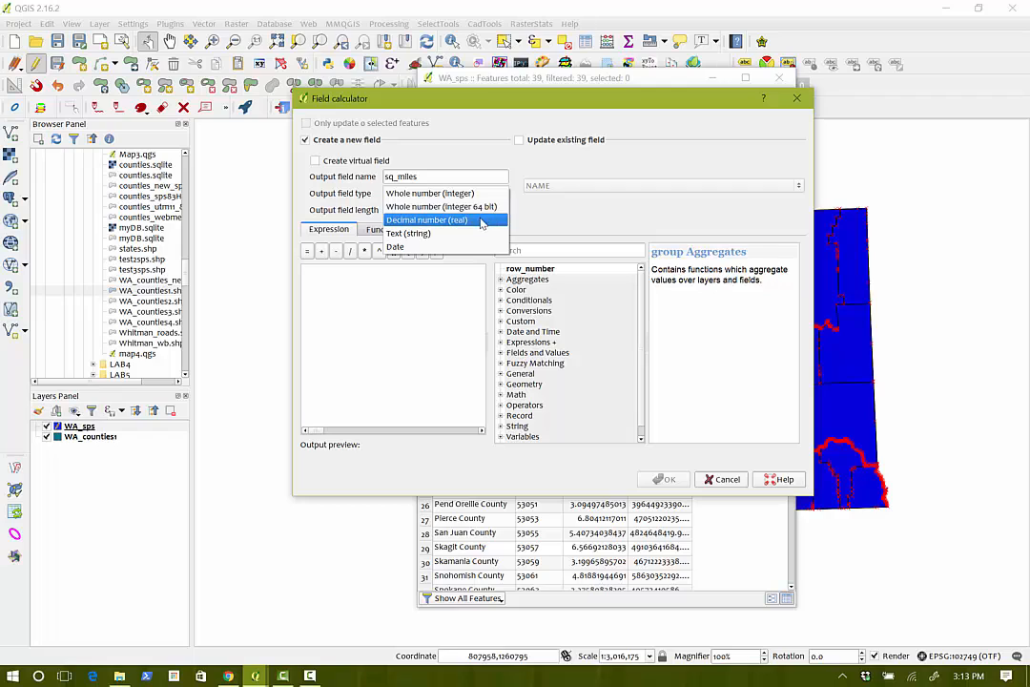
pyautogui.click(482, 220)
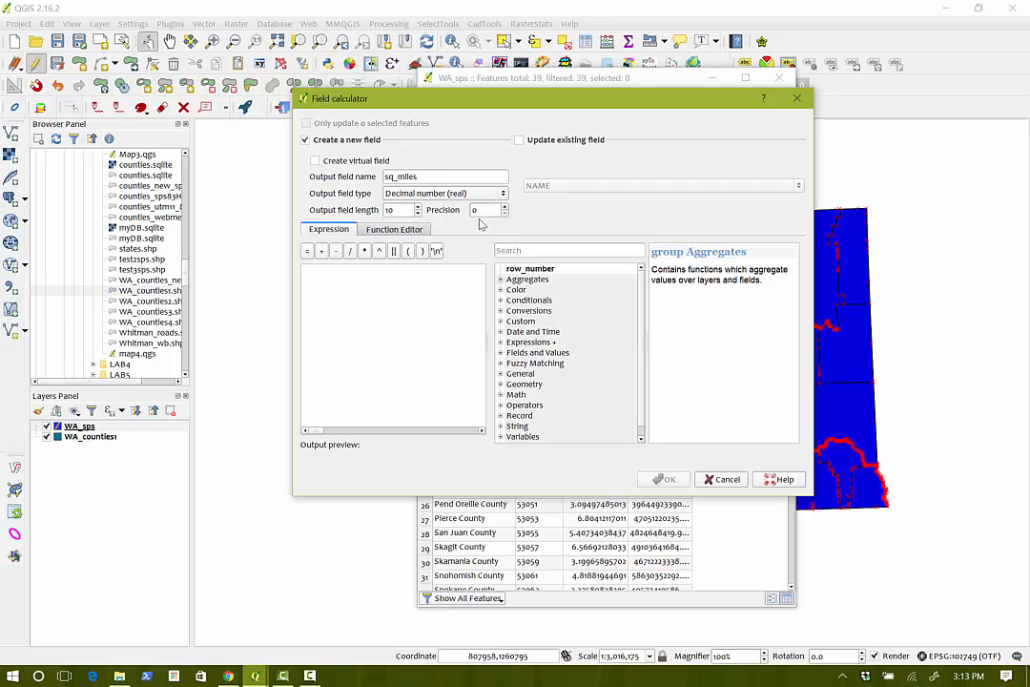
# Begin the sq_miles expression with area($geometry) followed by a multiplication sign.
pyautogui.click(325, 279)
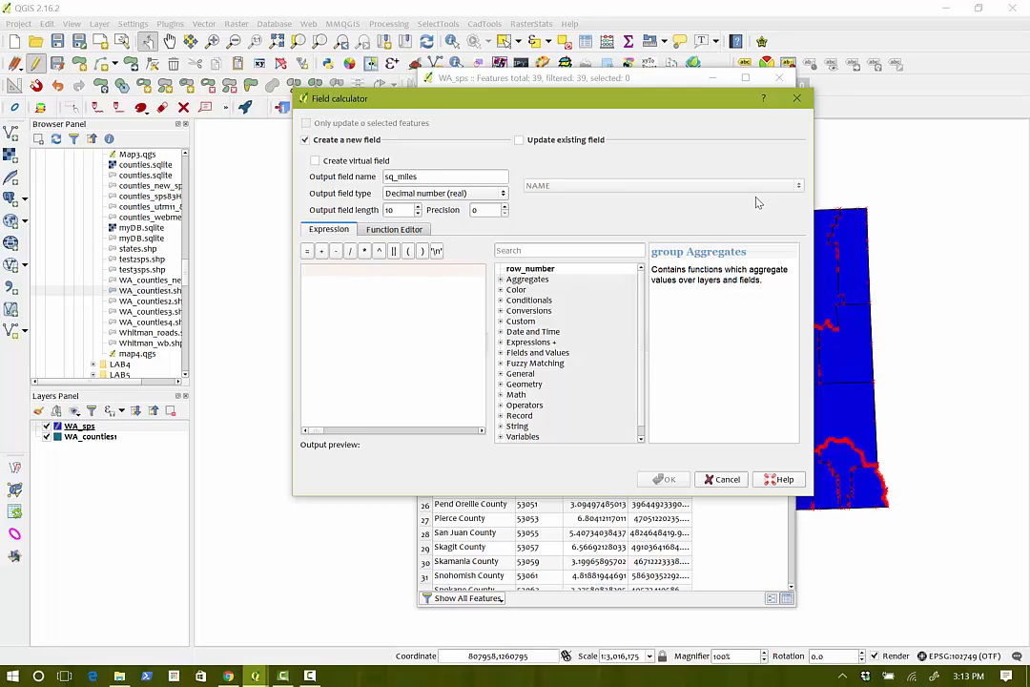
pyautogui.write('area($geo')
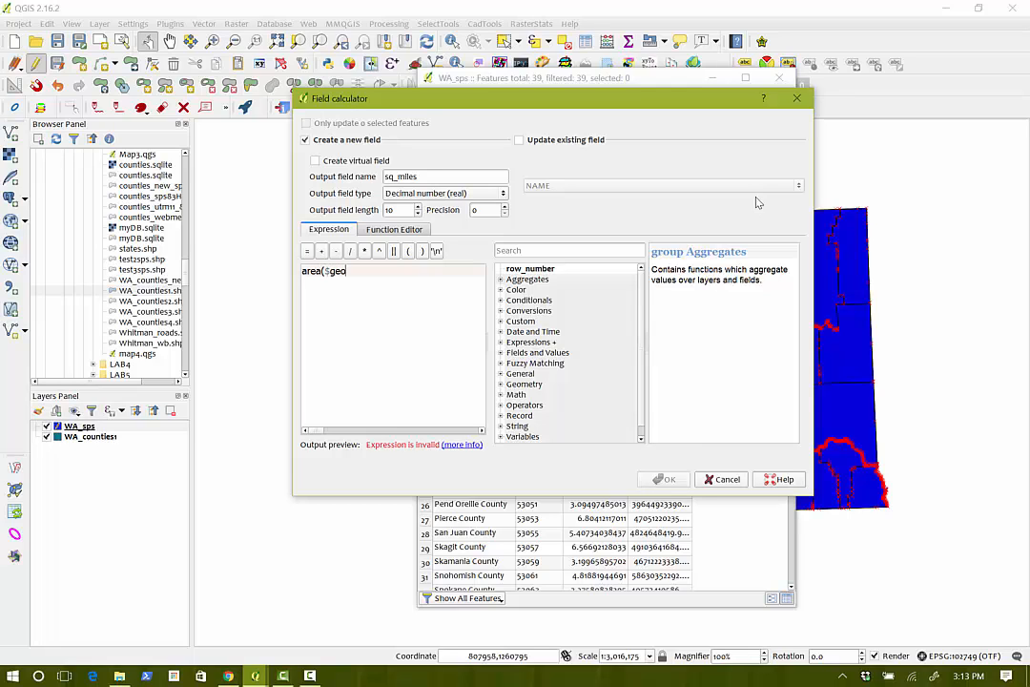
pyautogui.write('metry)')
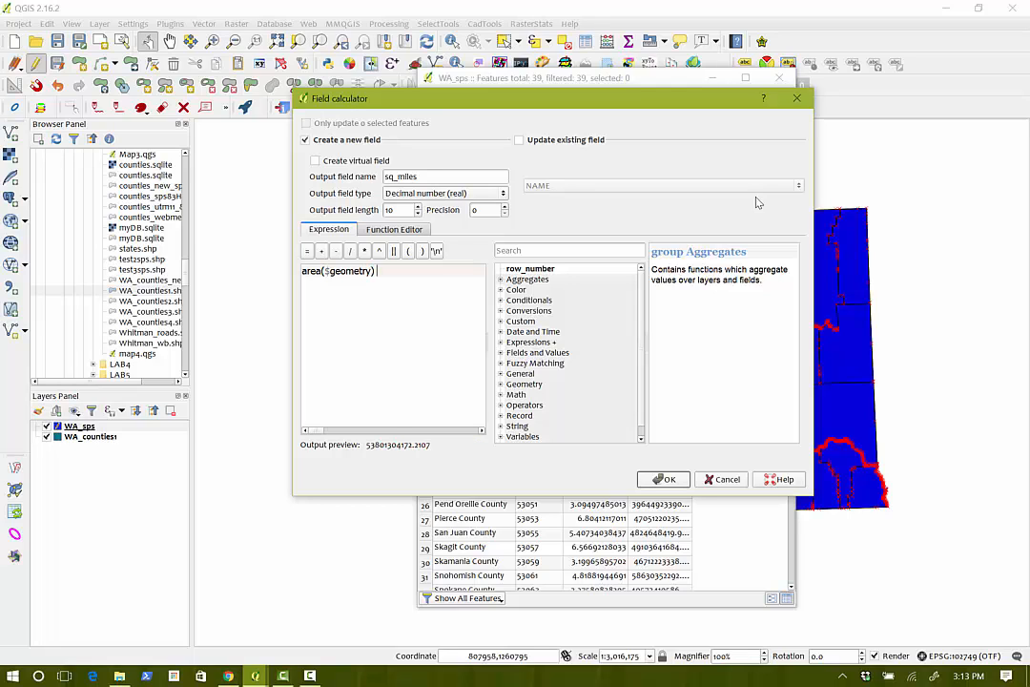
pyautogui.write(' *')
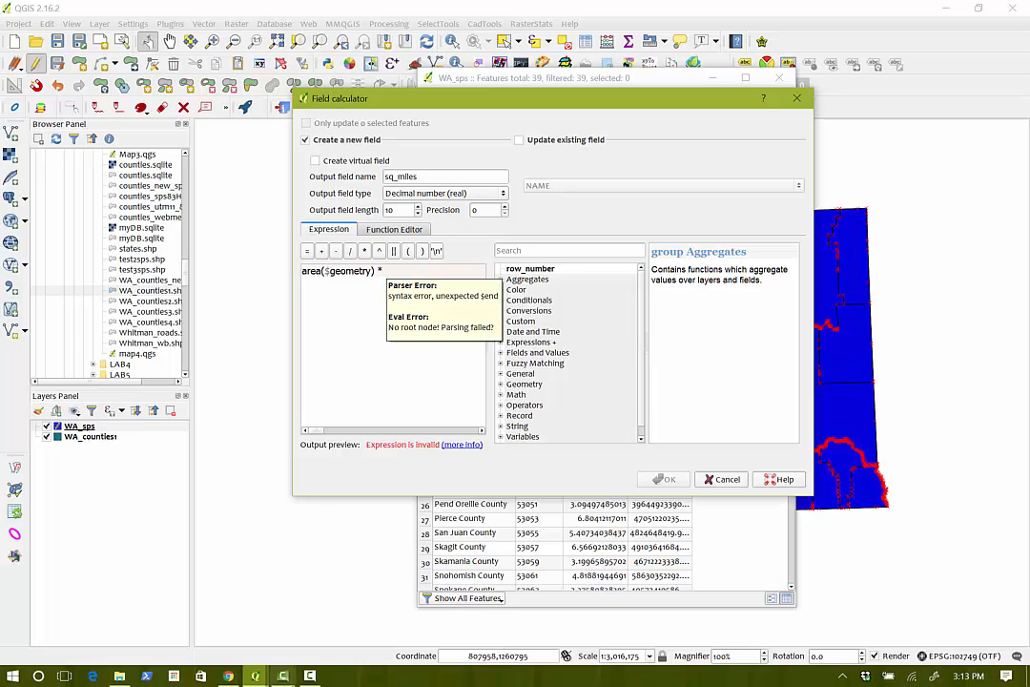
# Copy the square-foot-to-square-mile factor 3.587e-8 from the Google converter in Chrome, complete the QGIS expression with it and create the field.
pyautogui.click(228, 675)
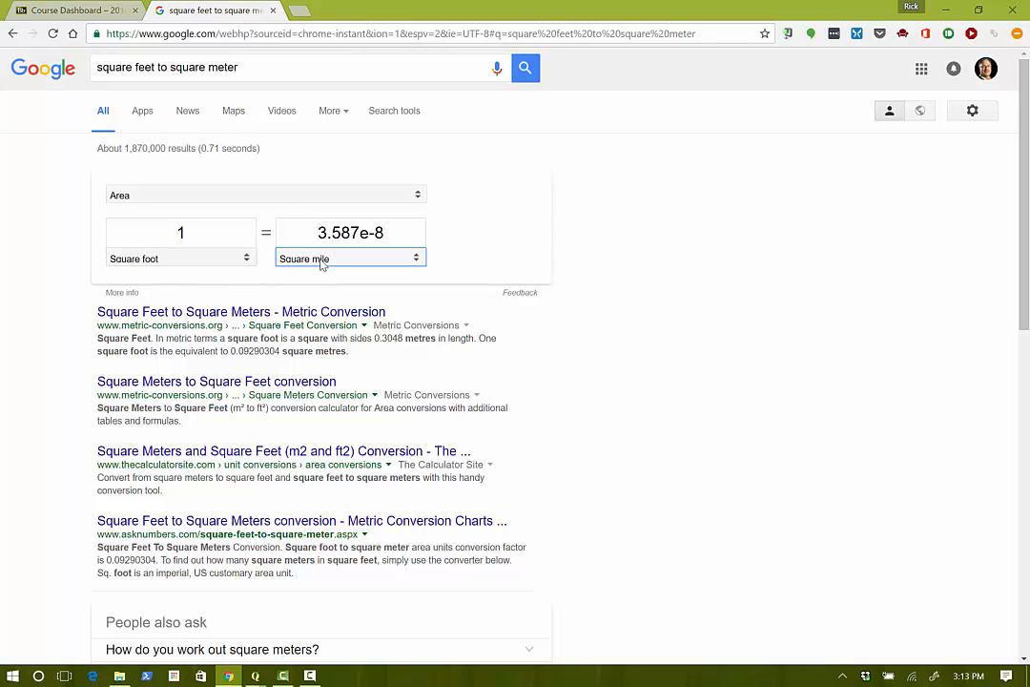
pyautogui.click(370, 229)
pyautogui.hotkey('ctrl', 'c')
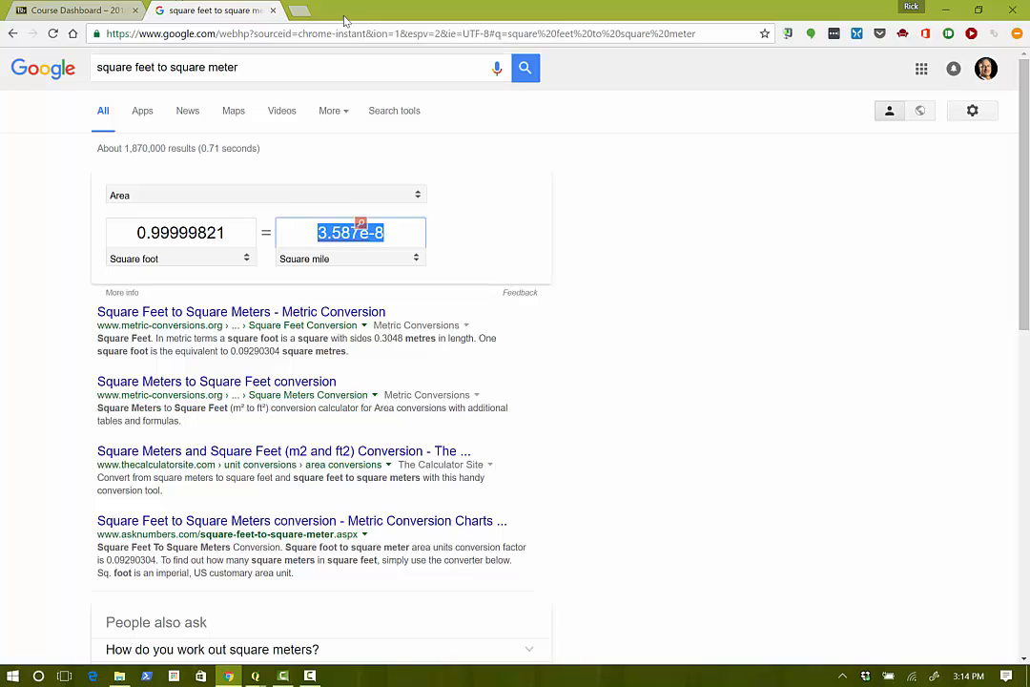
pyautogui.click(945, 9)
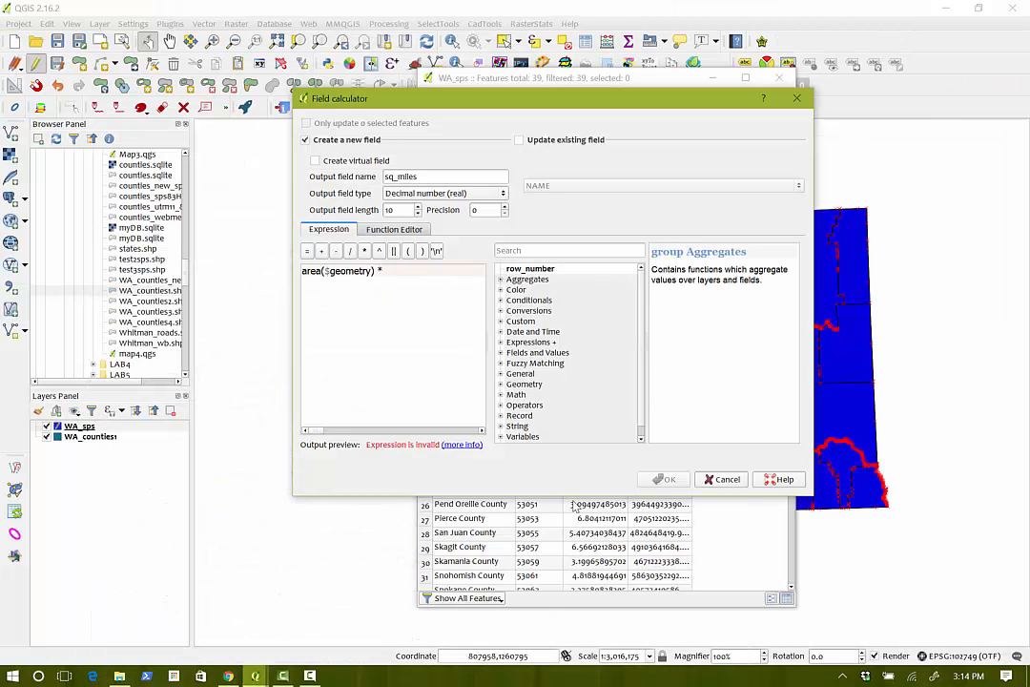
pyautogui.click(401, 274)
pyautogui.hotkey('ctrl', 'v')
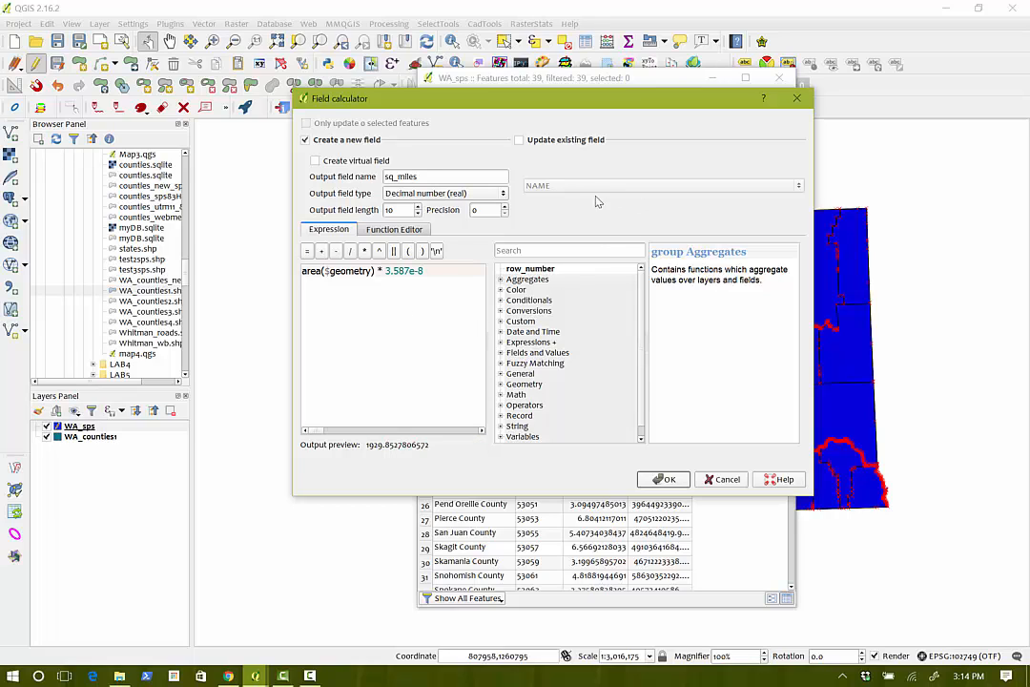
pyautogui.click(668, 479)
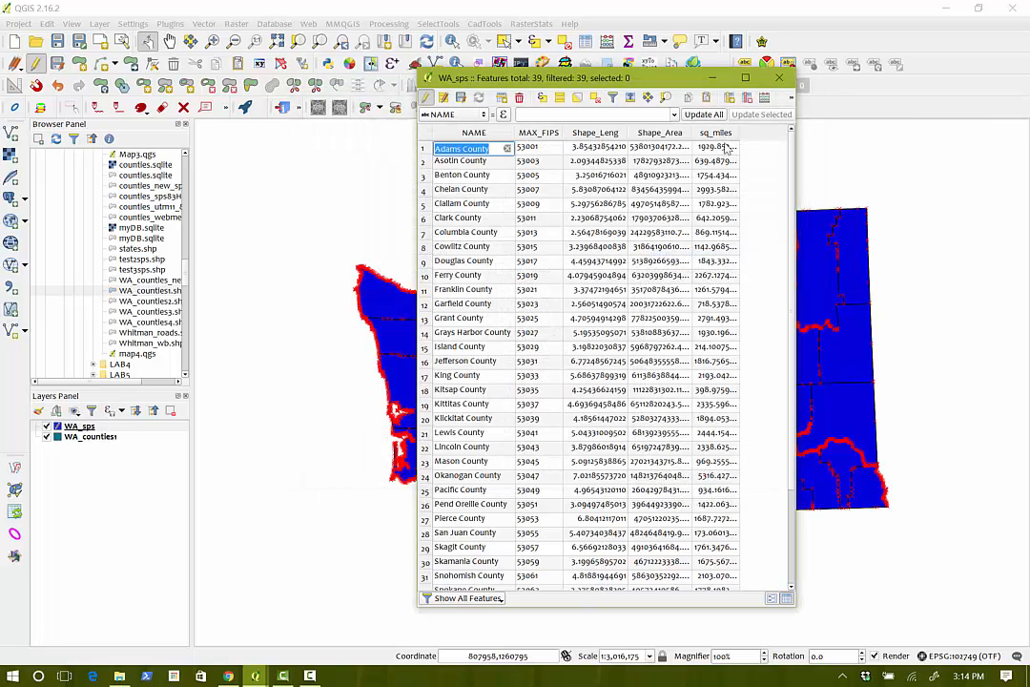
# Sort the attribute table by NAME in descending order and select the Whitman County record.
pyautogui.click(475, 134)
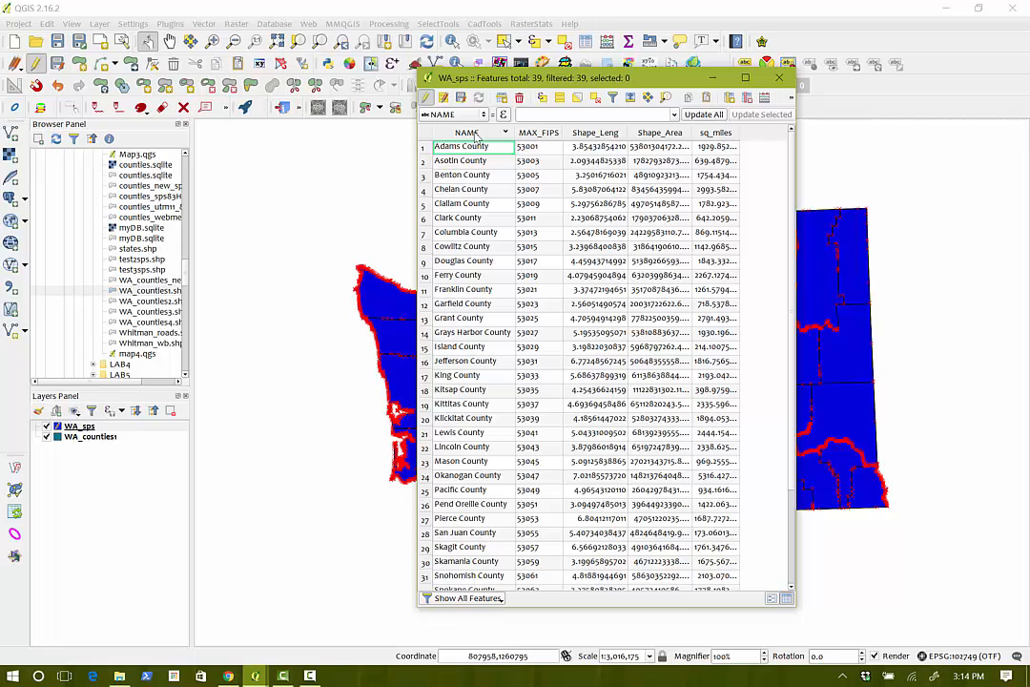
pyautogui.click(474, 135)
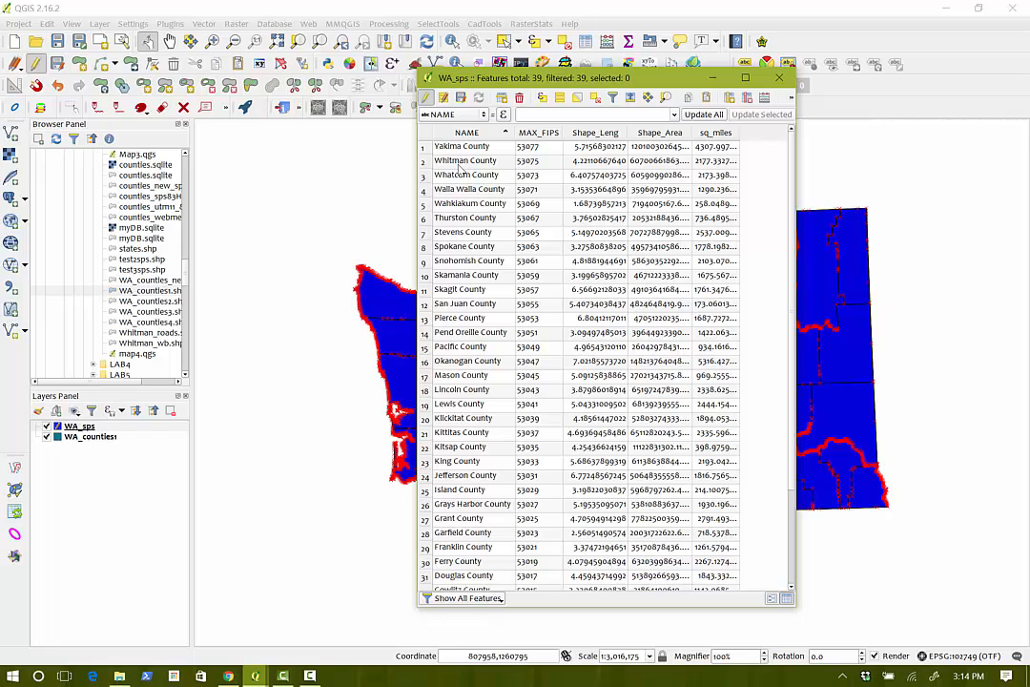
pyautogui.doubleClick(437, 163)
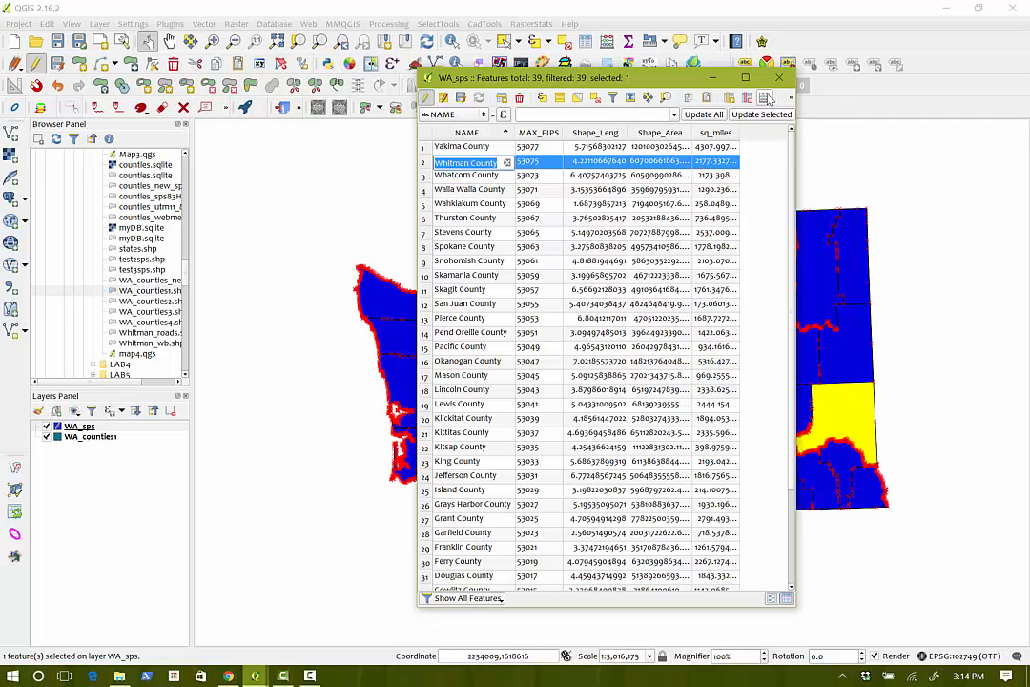
# Save the edits to WA_sps and turn off editing for the layer.
pyautogui.click(461, 97)
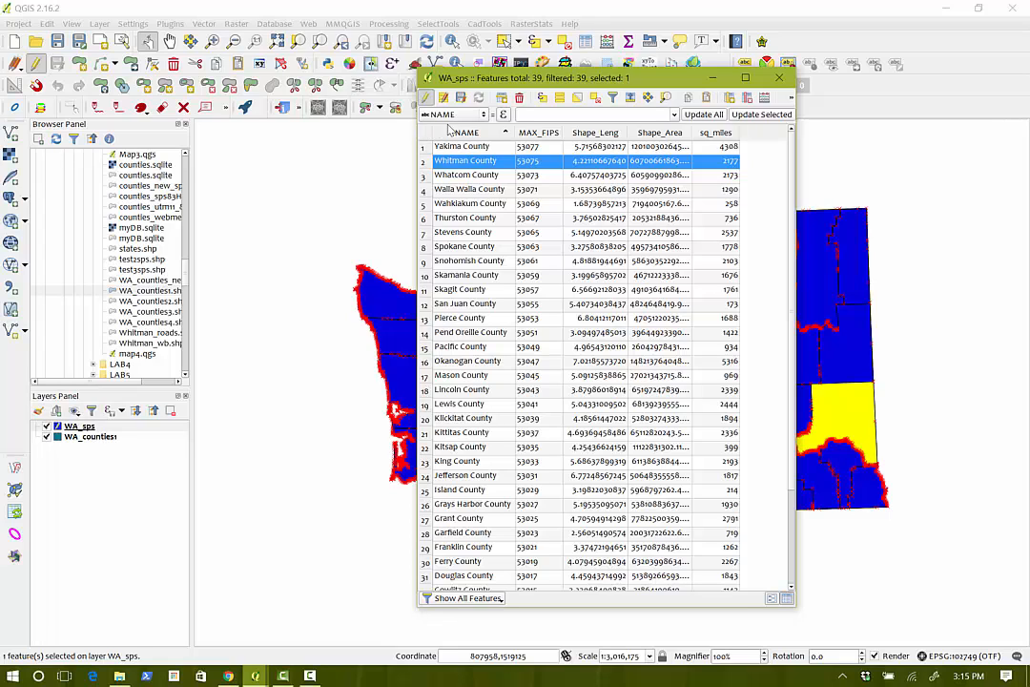
pyautogui.click(426, 98)
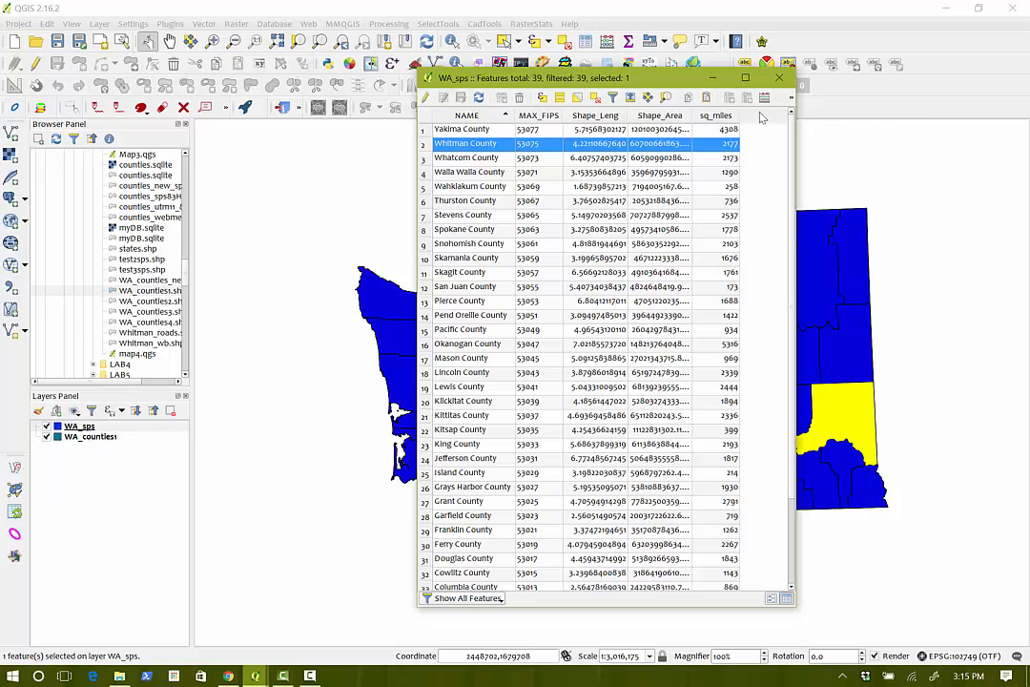
pyautogui.click(450, 132)
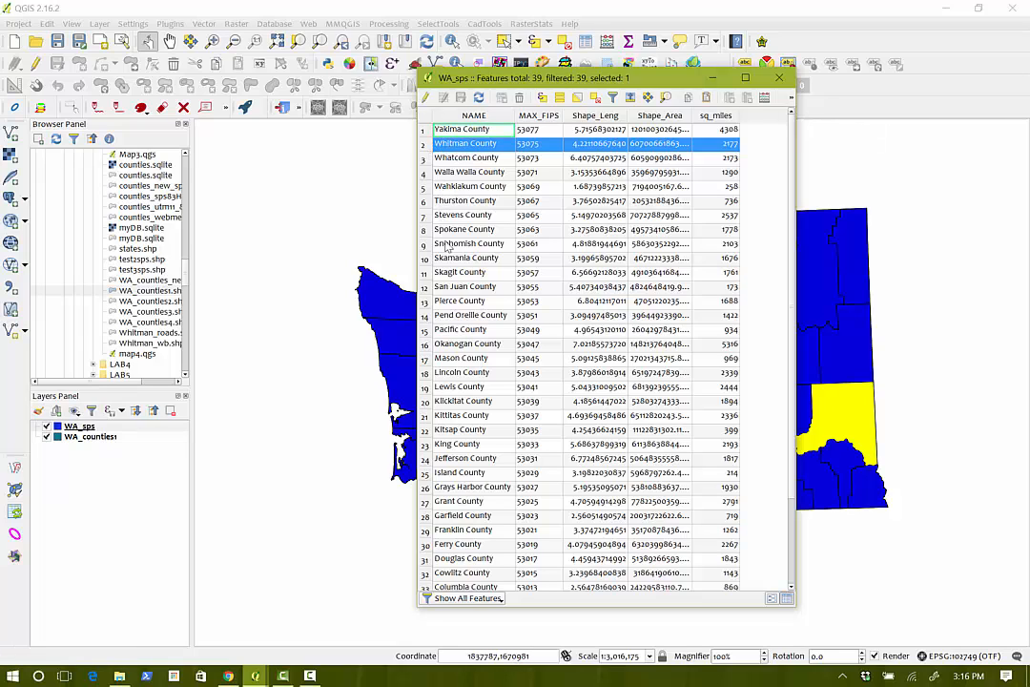
# Sort the table by NAME in ascending order and select Mason County to locate it on the map, closing the table when finished.
pyautogui.click(471, 116)
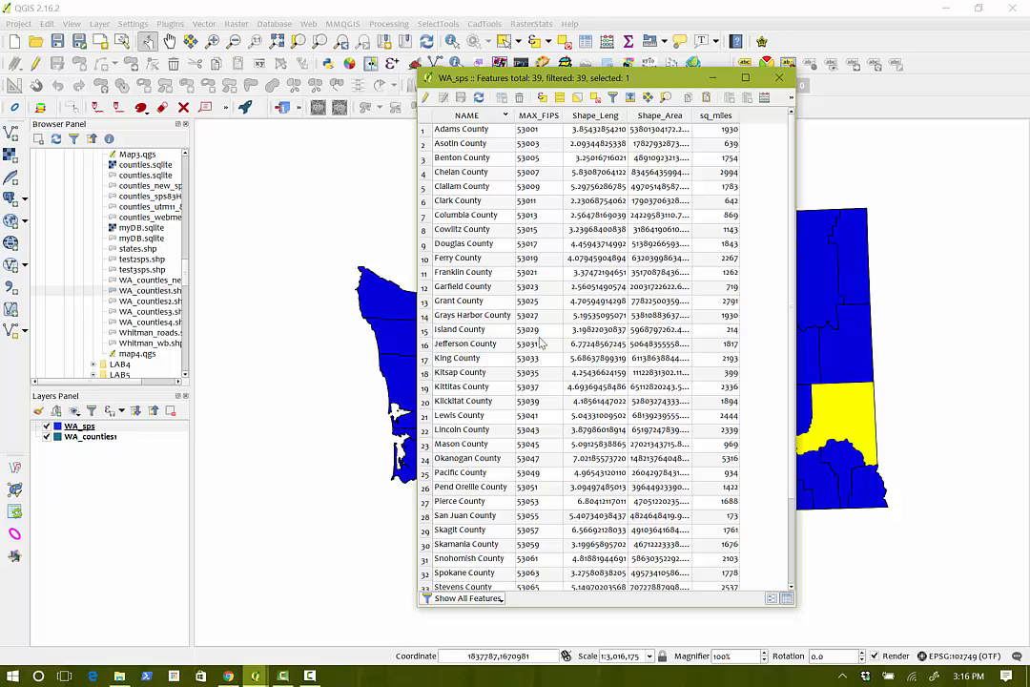
pyautogui.click(425, 445)
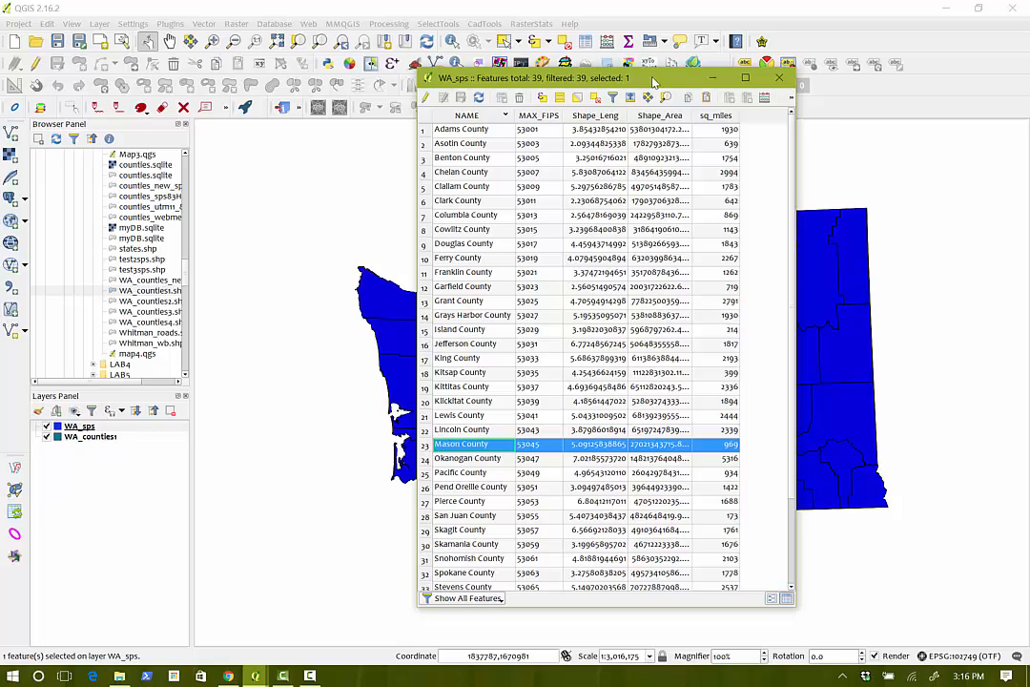
pyautogui.moveTo(668, 82); pyautogui.dragTo(875, 83)
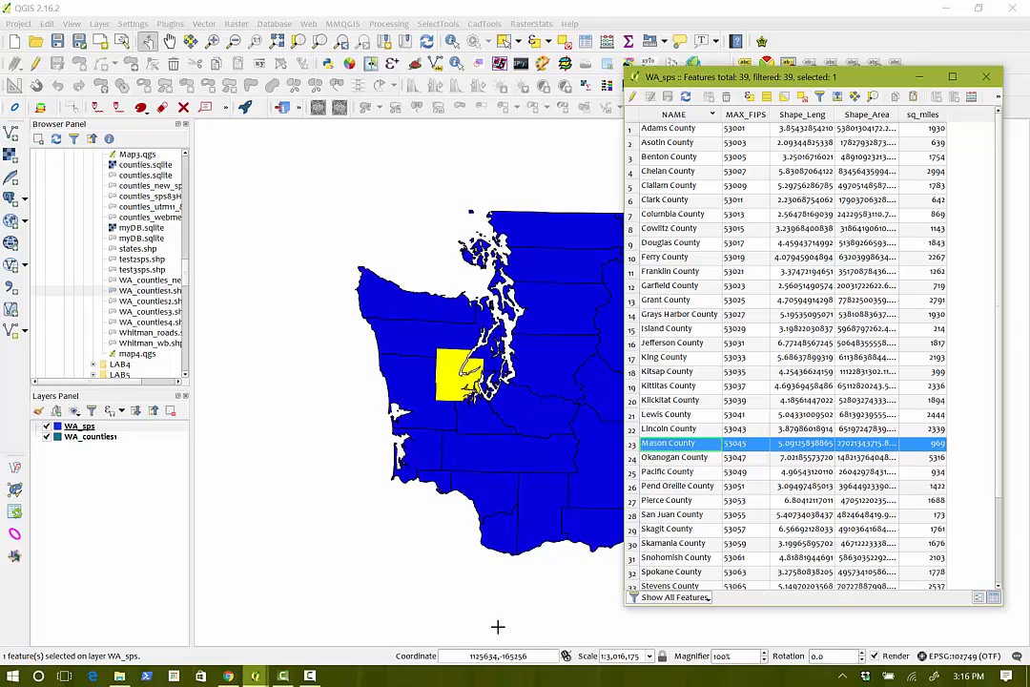
pyautogui.click(987, 78)
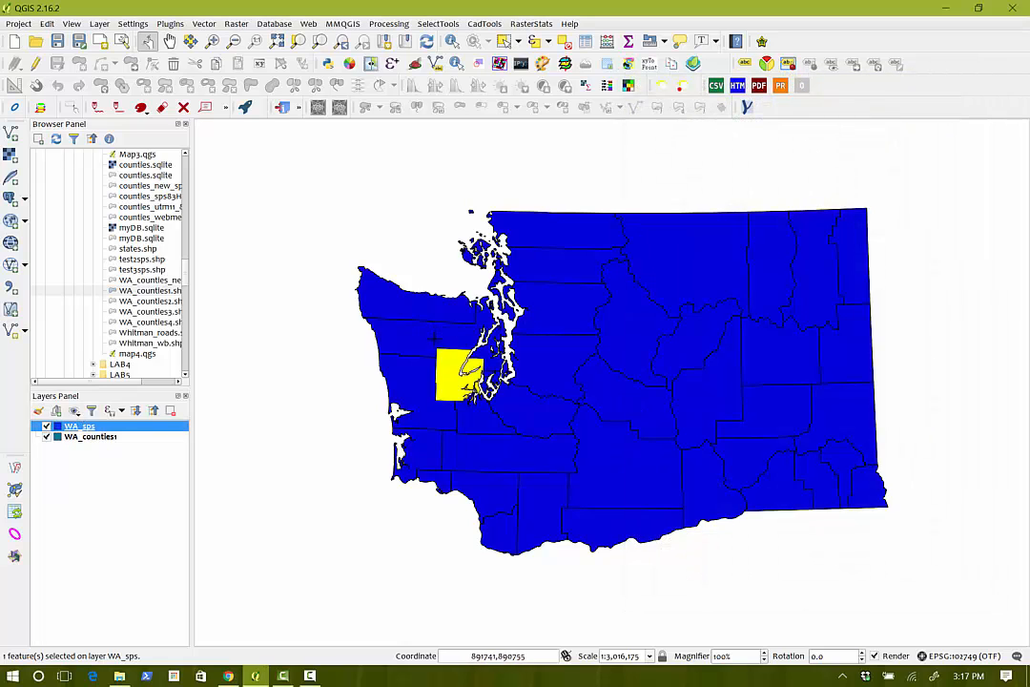
# Clear the Mason County selection and zoom the map to the full extent of WA_sps.
pyautogui.scroll(2, 434, 341)
pyautogui.scroll(1, 434, 341)
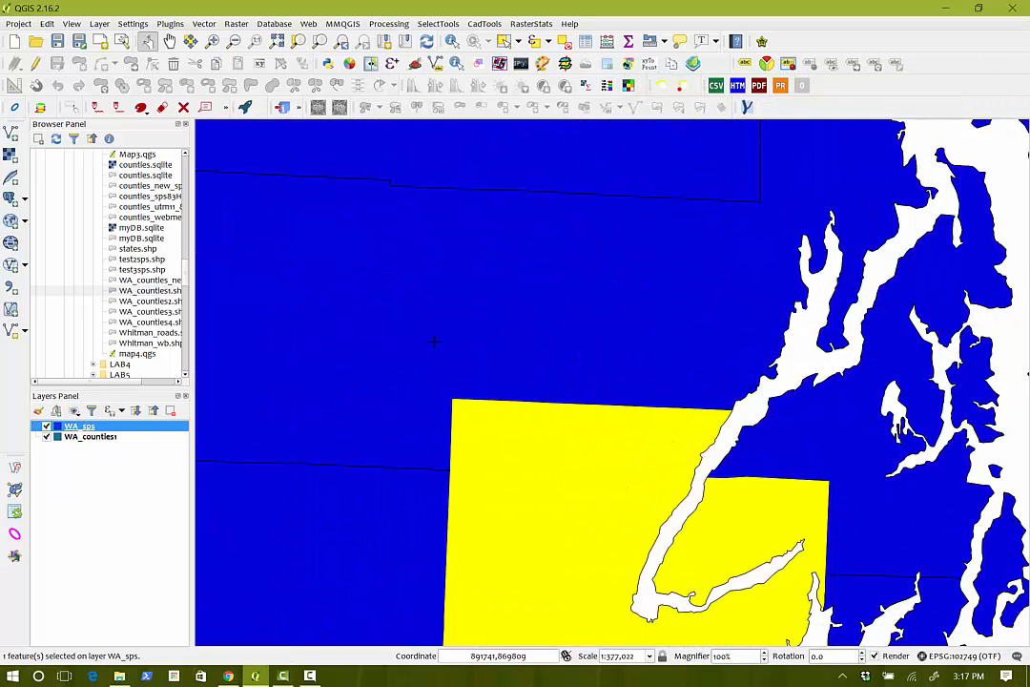
pyautogui.click(452, 398)
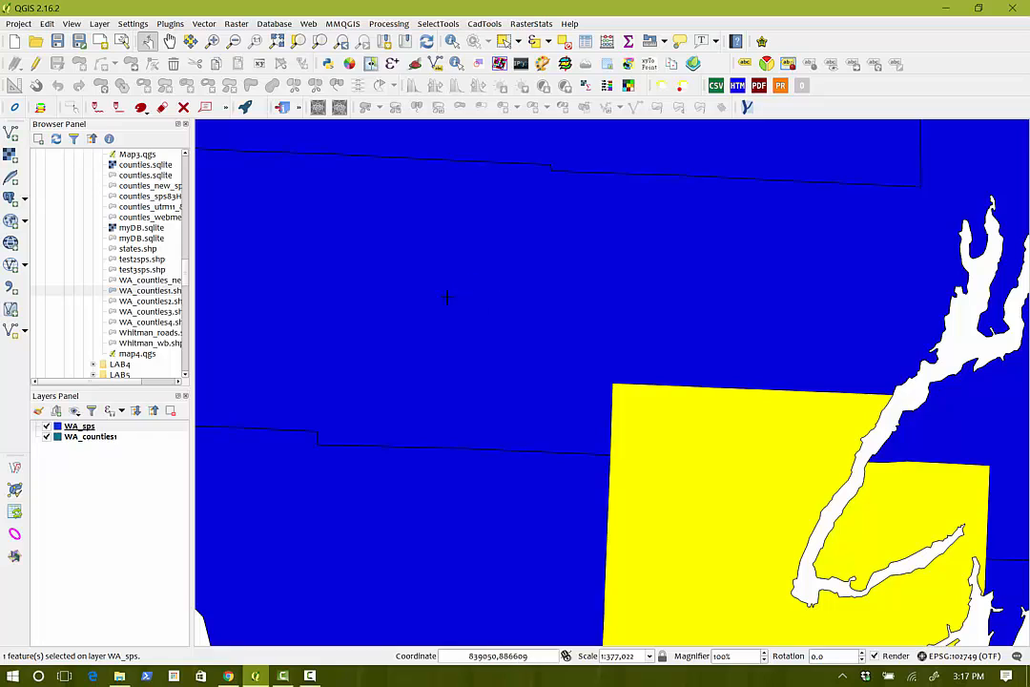
pyautogui.click(563, 45)
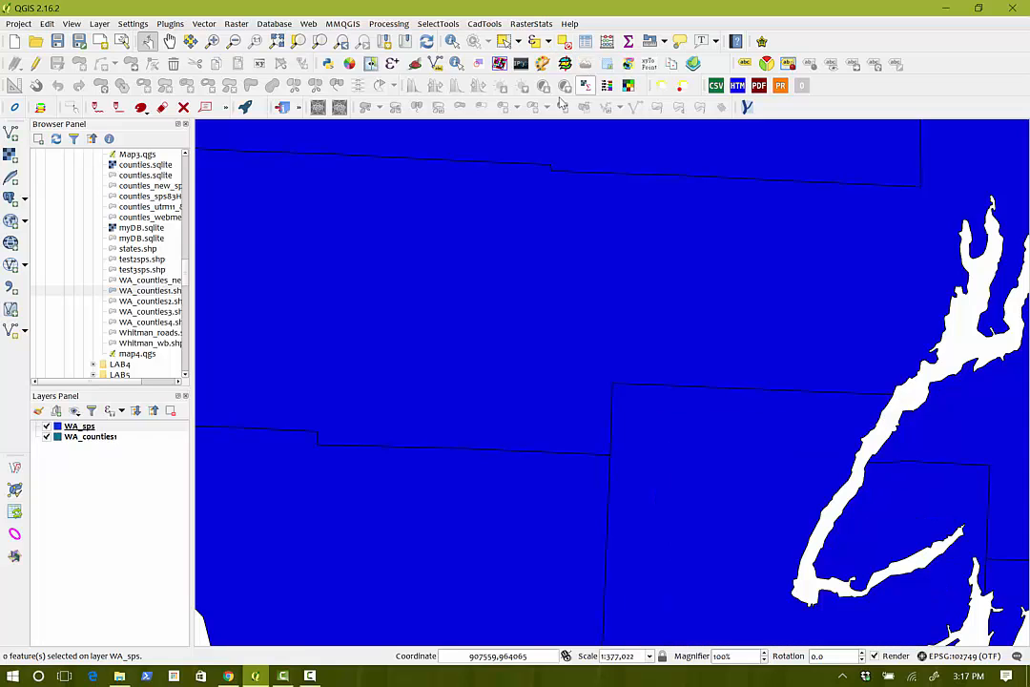
pyautogui.rightClick(67, 426)
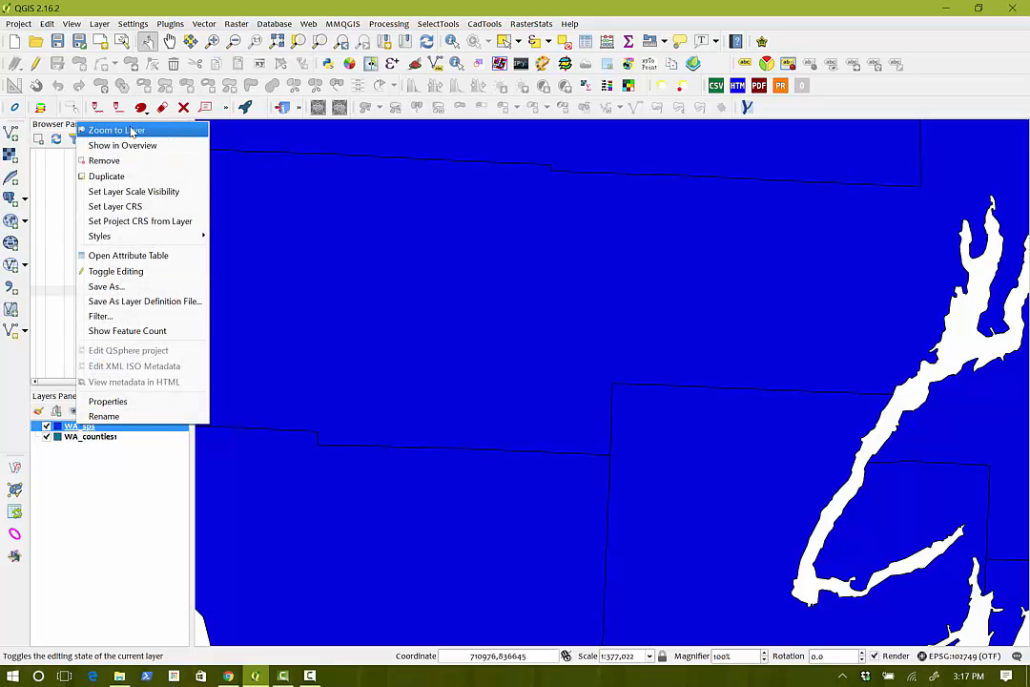
pyautogui.click(131, 134)
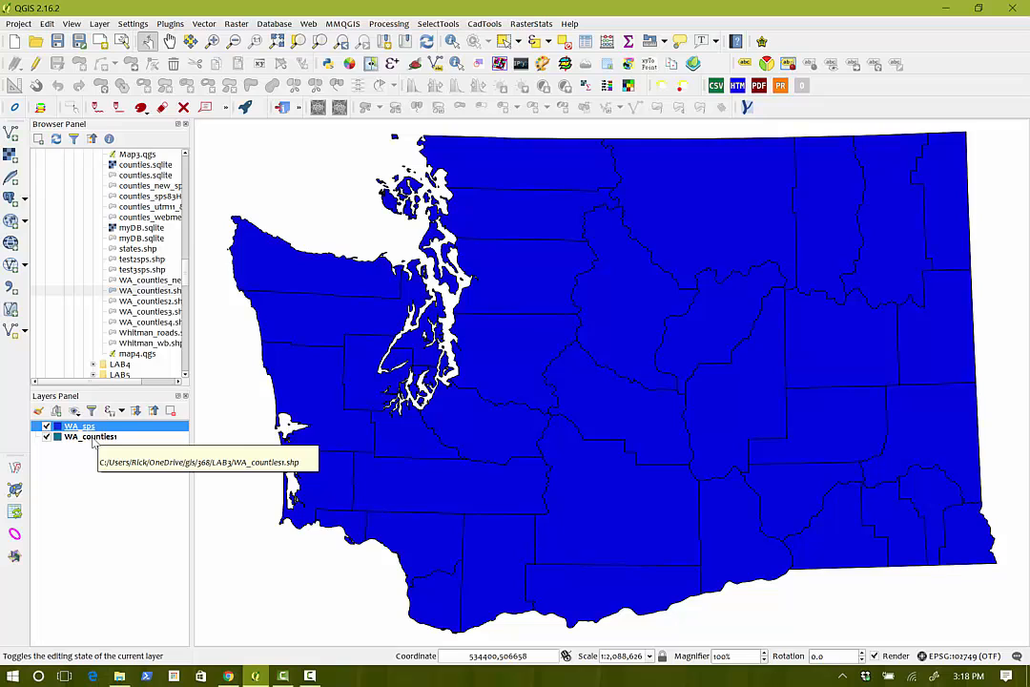
# Start exporting the WA_counties1 layer as an ESRI Shapefile named WA_utm in the Lab3 folder.
pyautogui.rightClick(94, 437)
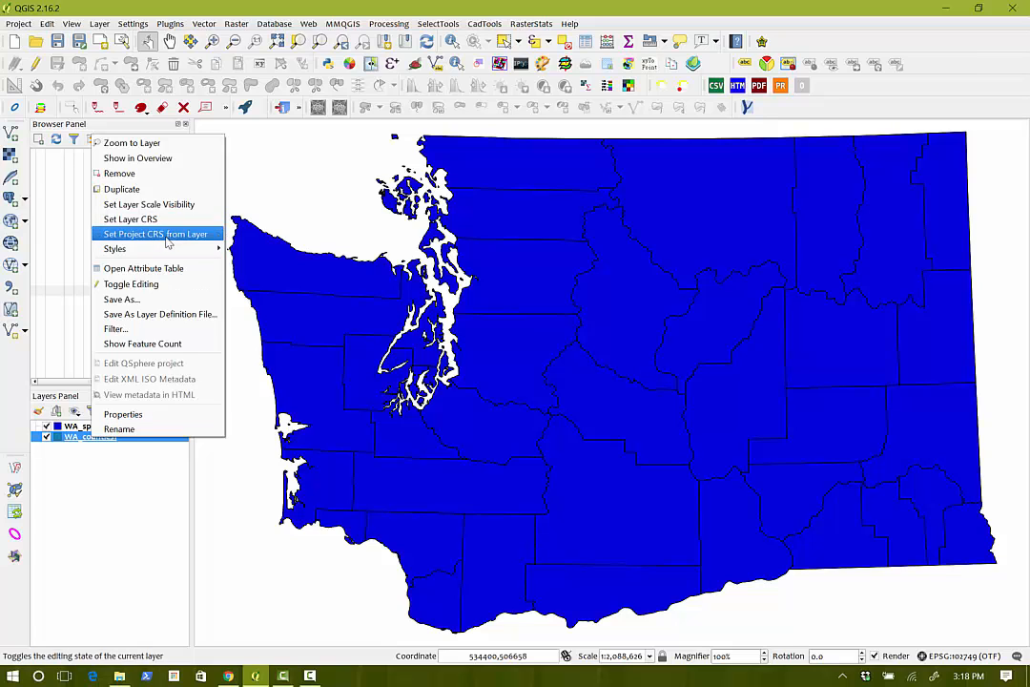
pyautogui.click(120, 299)
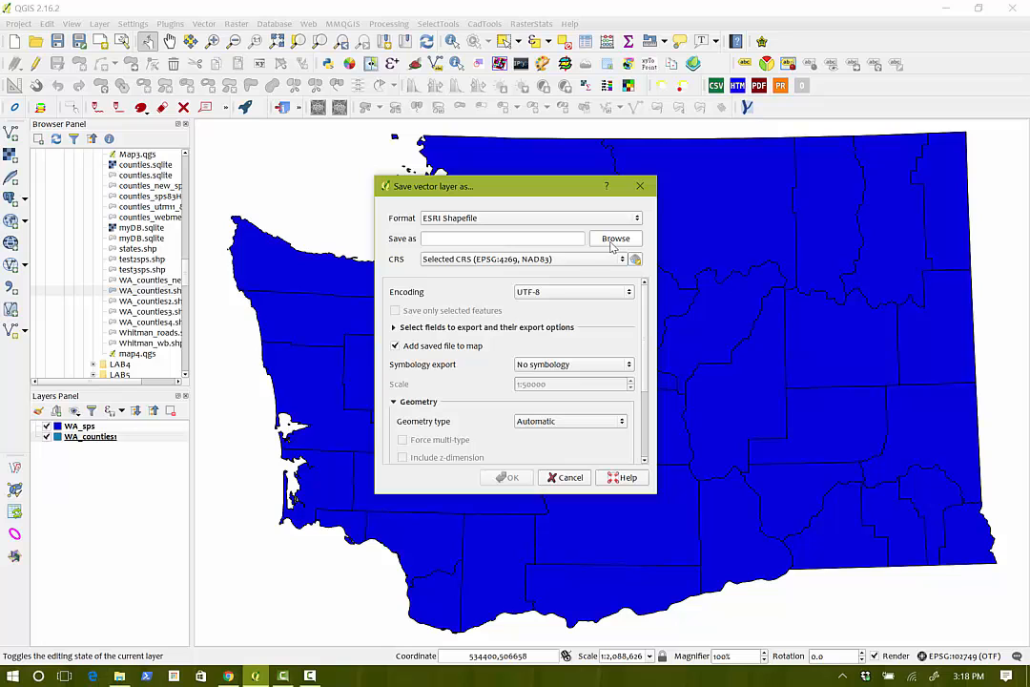
pyautogui.click(614, 240)
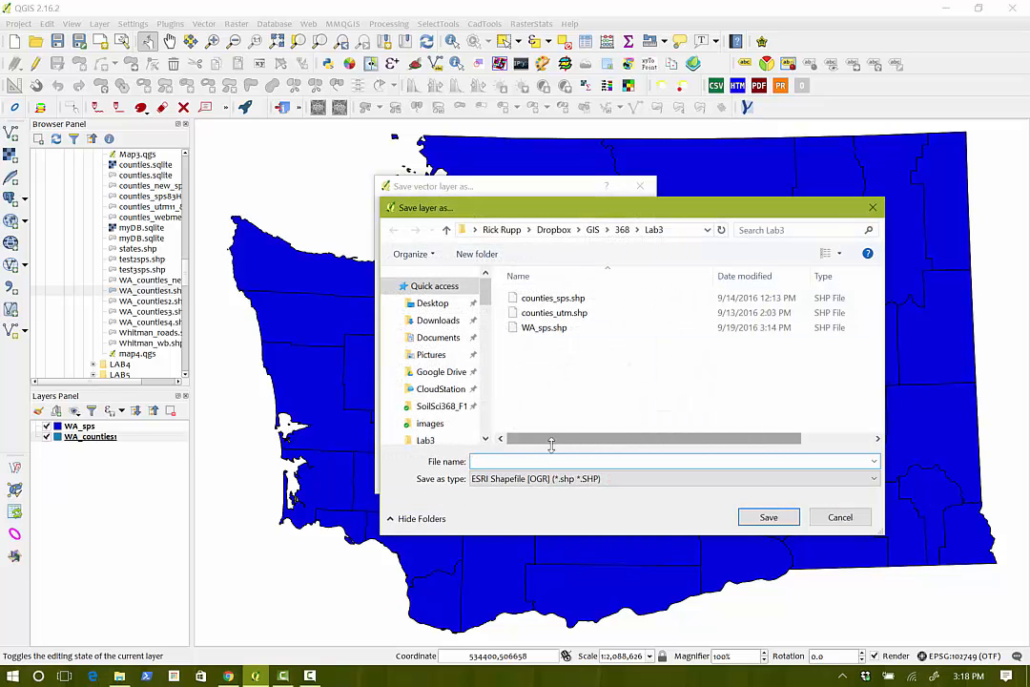
pyautogui.write('WA')
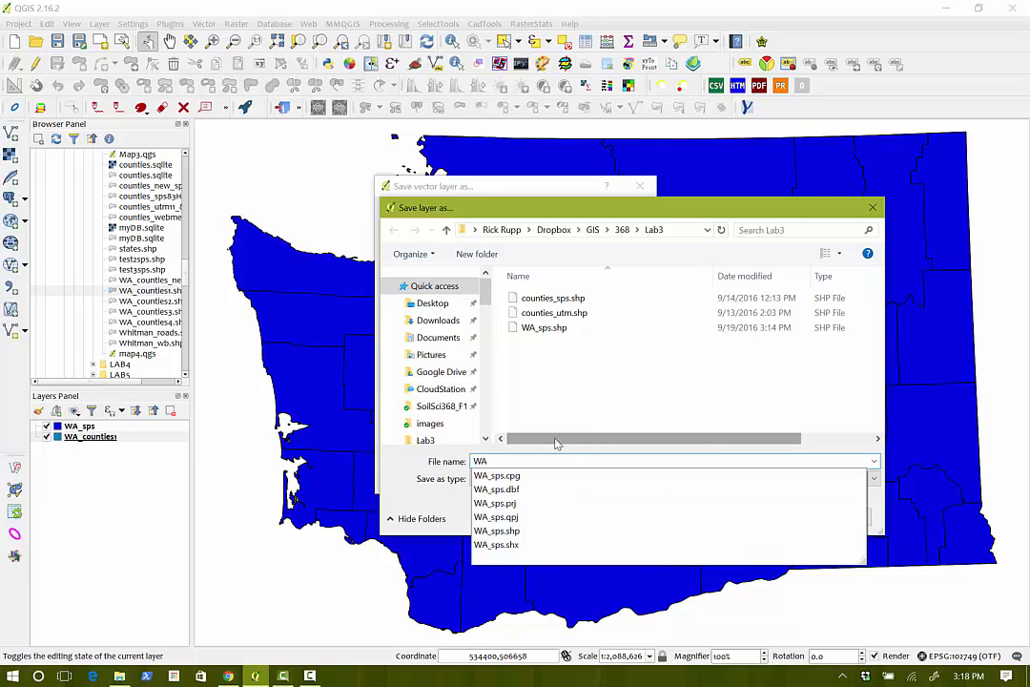
pyautogui.write('_utm')
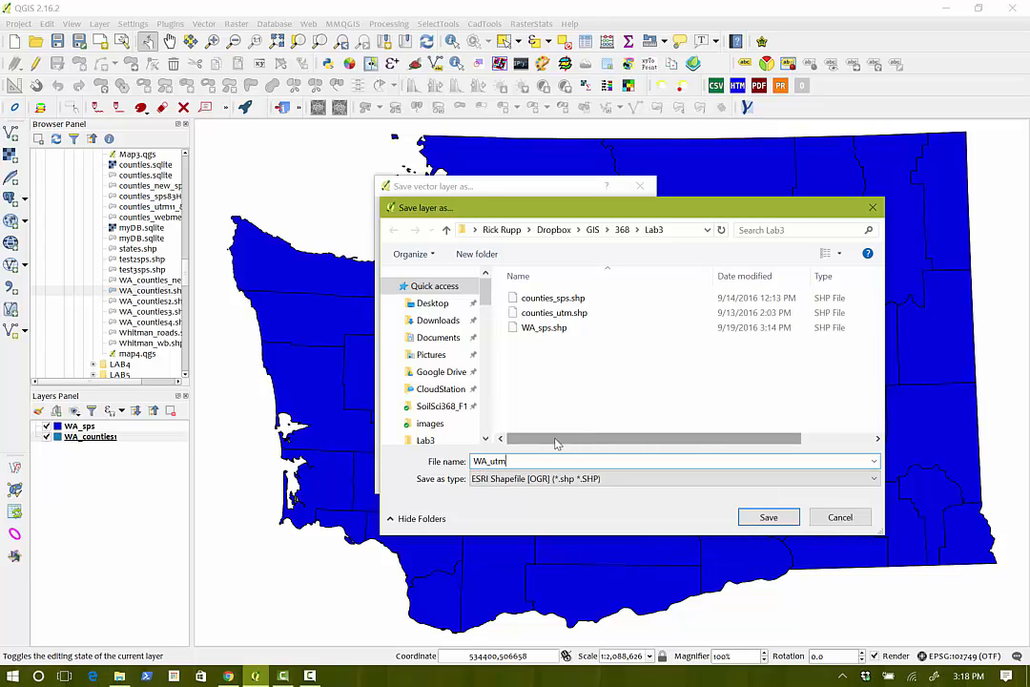
pyautogui.click(767, 517)
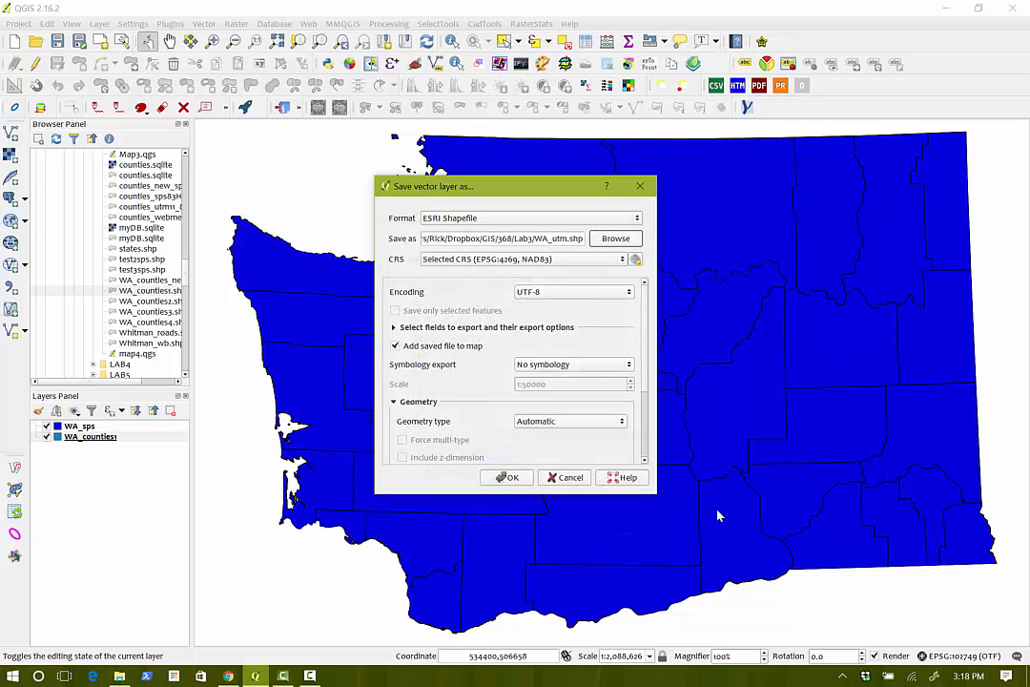
# Set the export's coordinate reference system to NAD83 / UTM zone 11N (EPSG:26911) and save the shapefile.
pyautogui.click(637, 263)
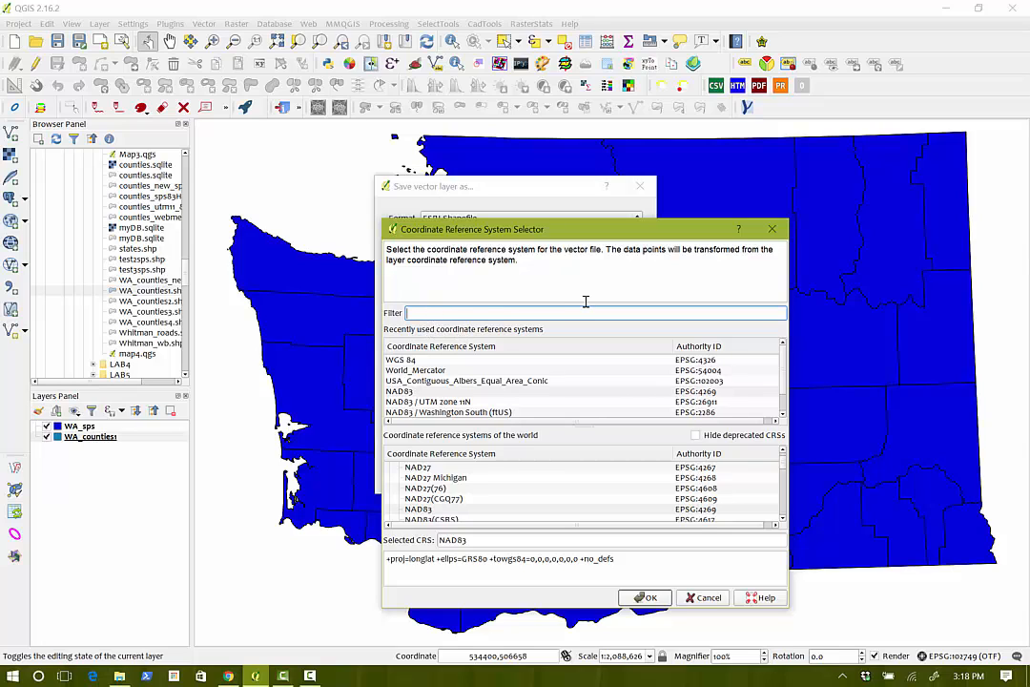
pyautogui.write('utm')
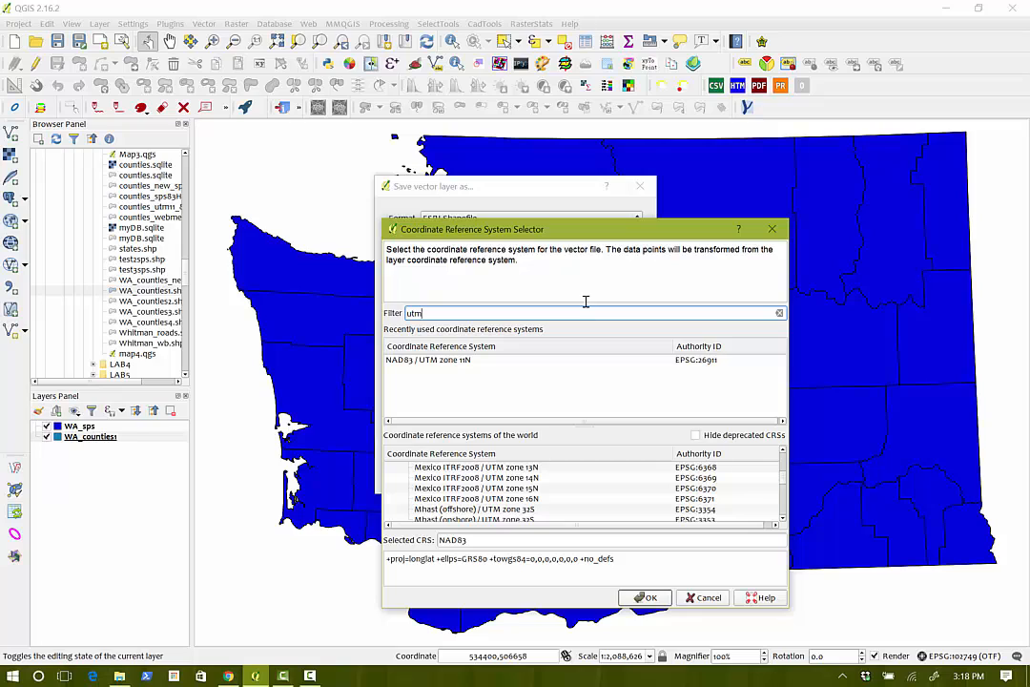
pyautogui.write(' zo')
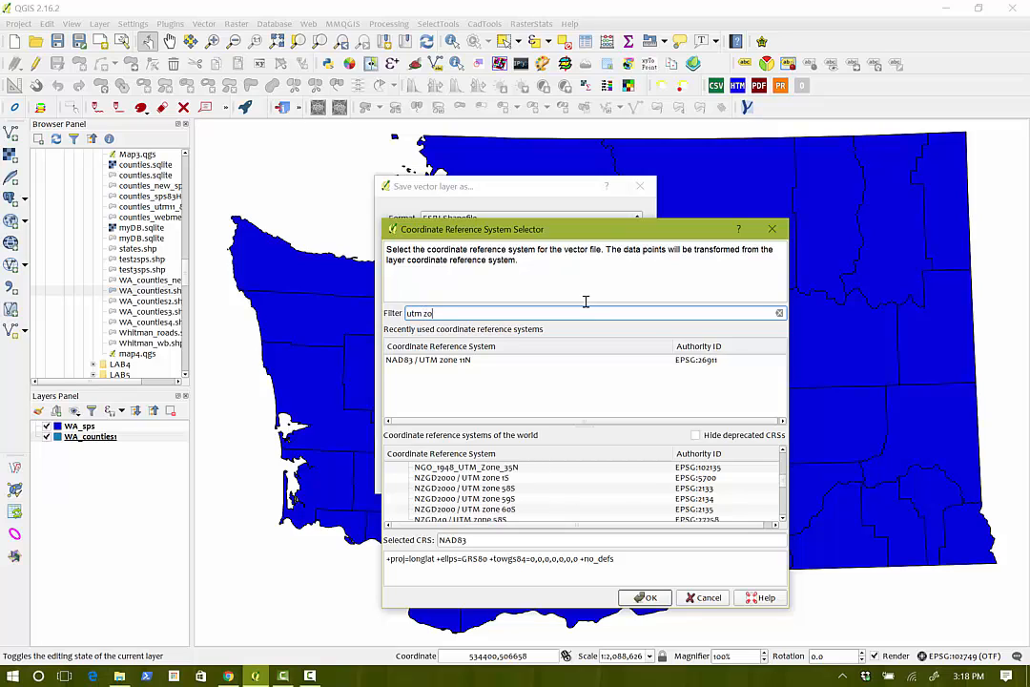
pyautogui.write('ne 1')
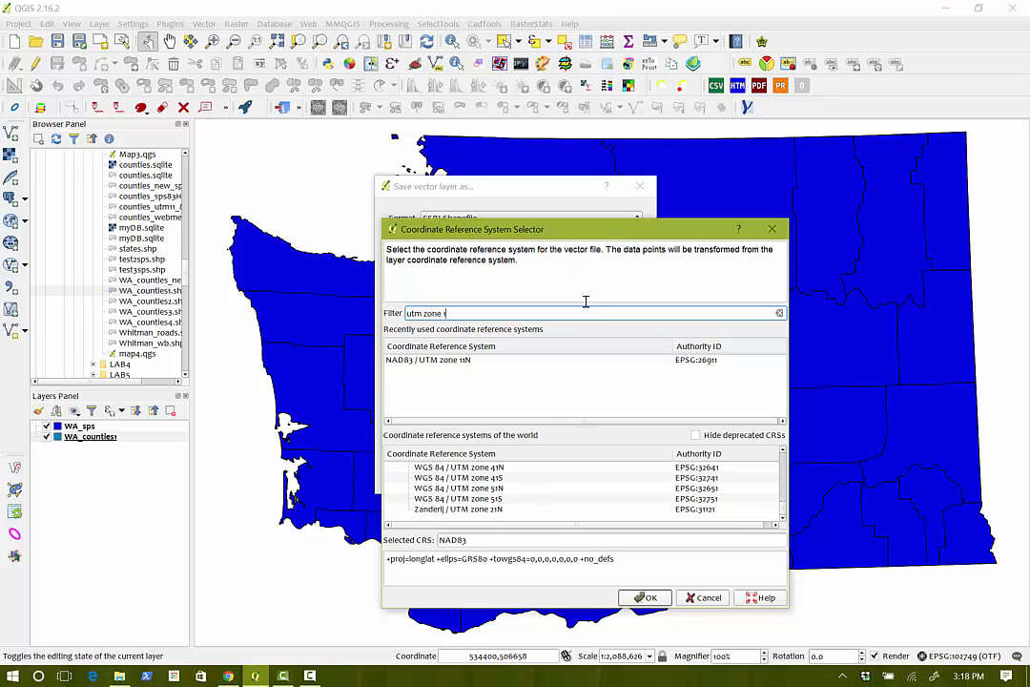
pyautogui.write('1')
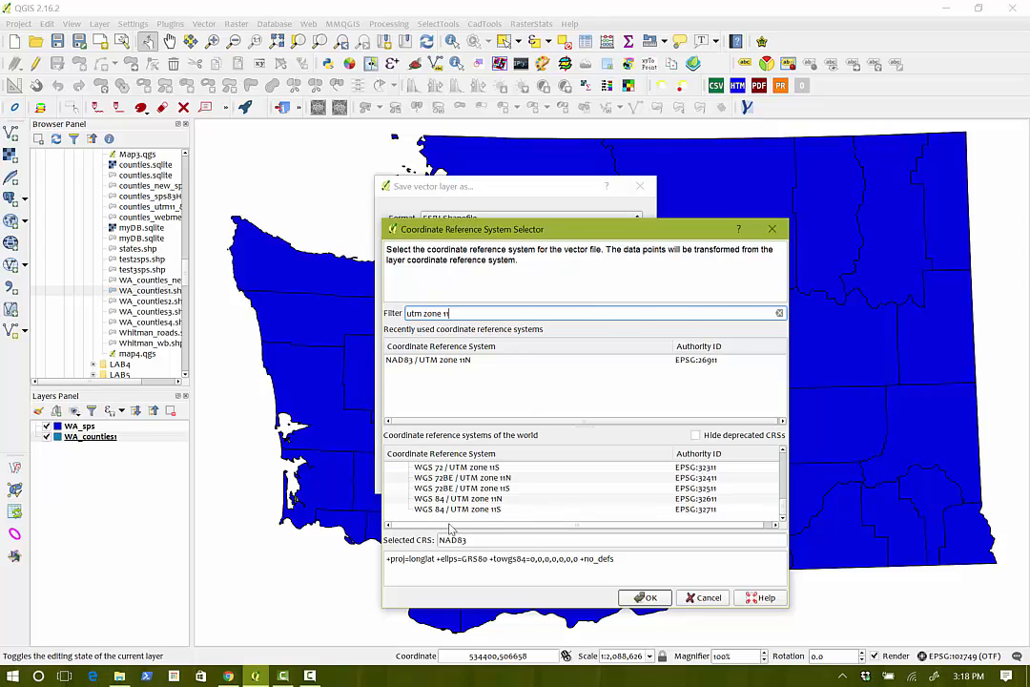
pyautogui.moveTo(782, 515); pyautogui.dragTo(788, 479)
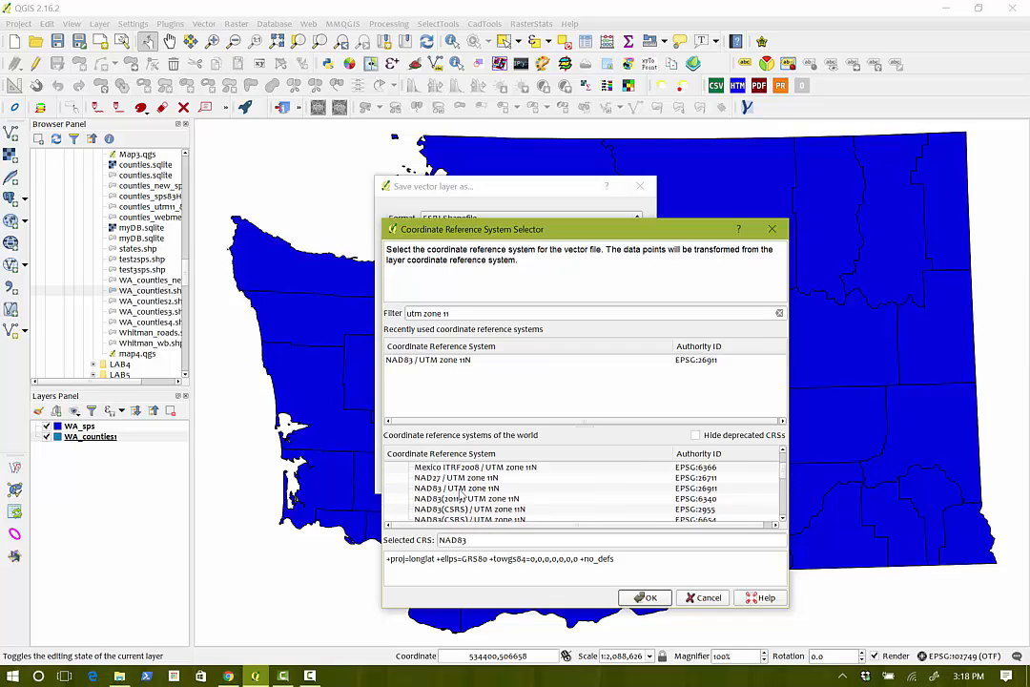
pyautogui.click(697, 489)
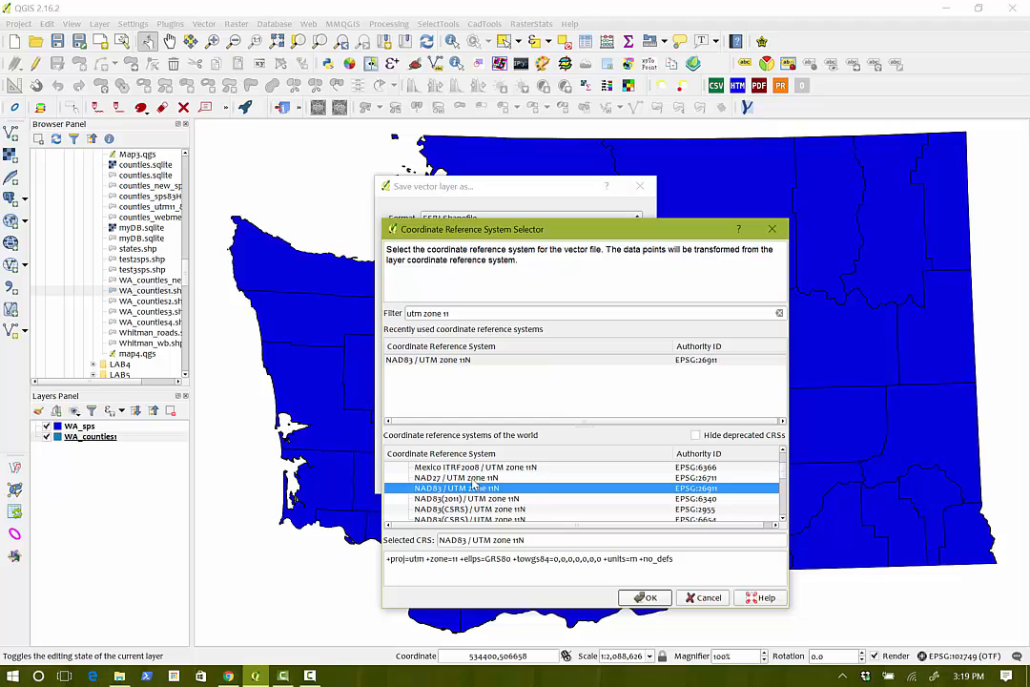
pyautogui.click(635, 599)
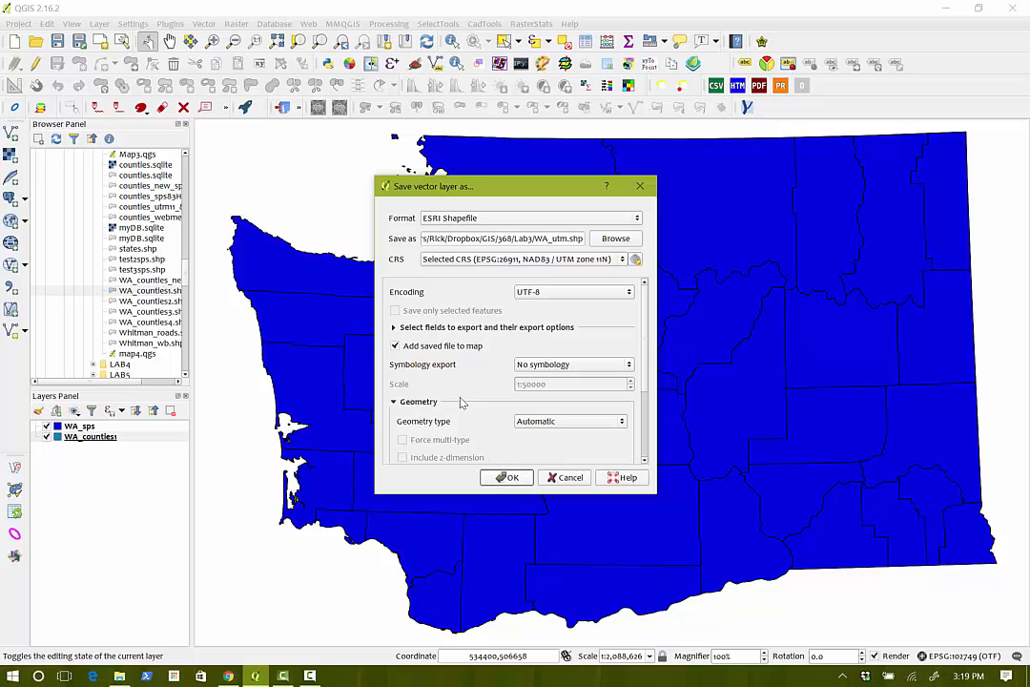
pyautogui.click(503, 476)
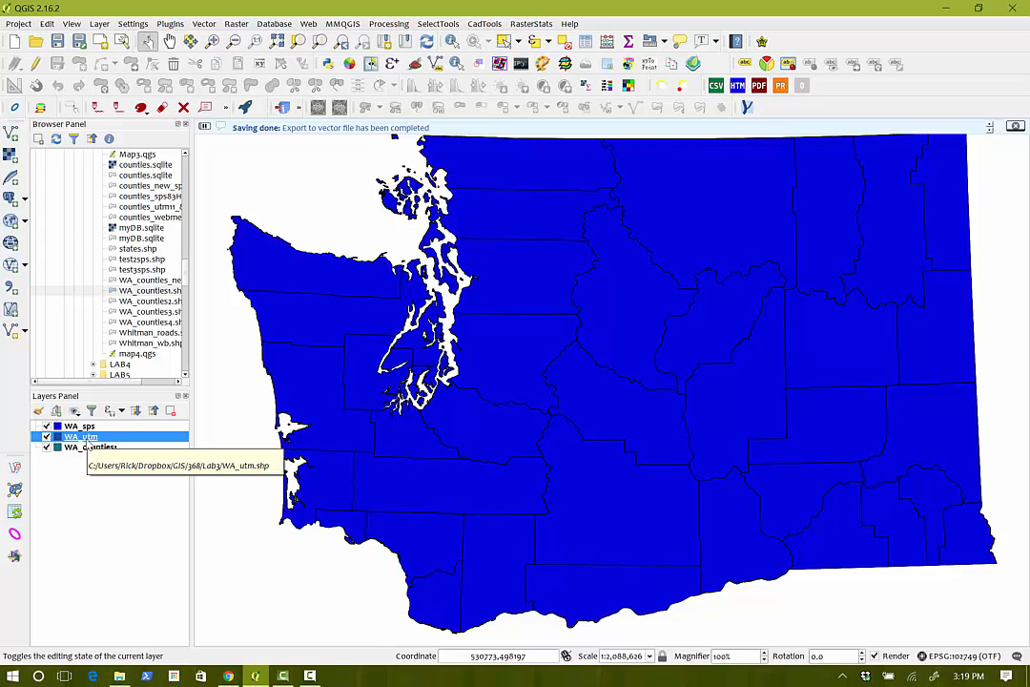
# Move WA_utm above the other layers, hide WA_sps and WA_counties1, and set the project CRS from WA_utm.
pyautogui.moveTo(84, 439); pyautogui.dragTo(78, 423)
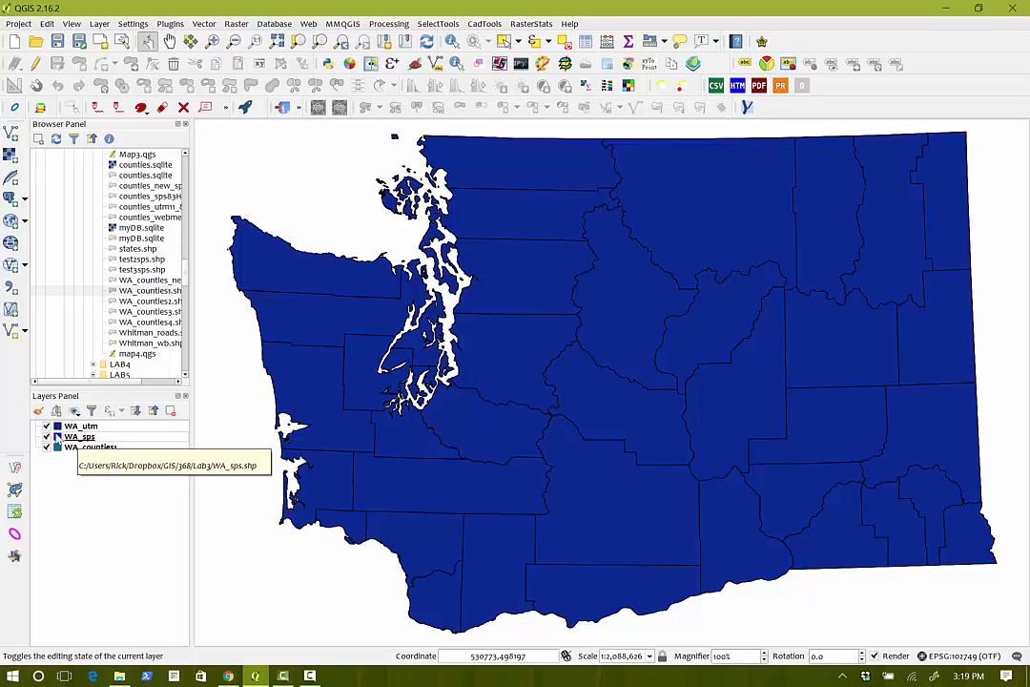
pyautogui.click(45, 437)
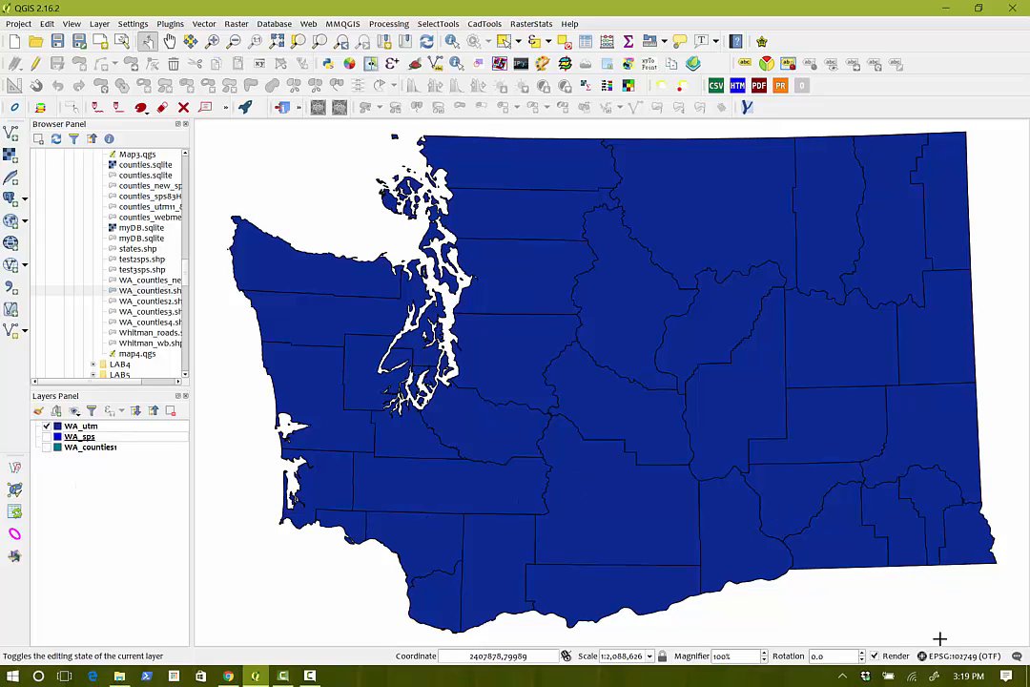
pyautogui.rightClick(88, 425)
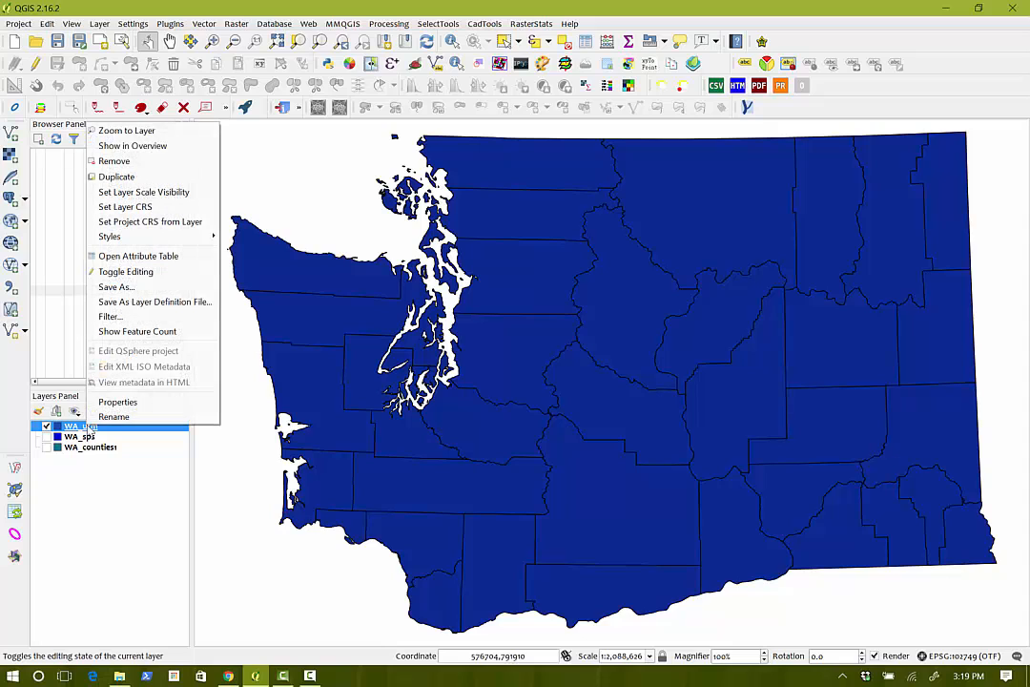
pyautogui.click(152, 223)
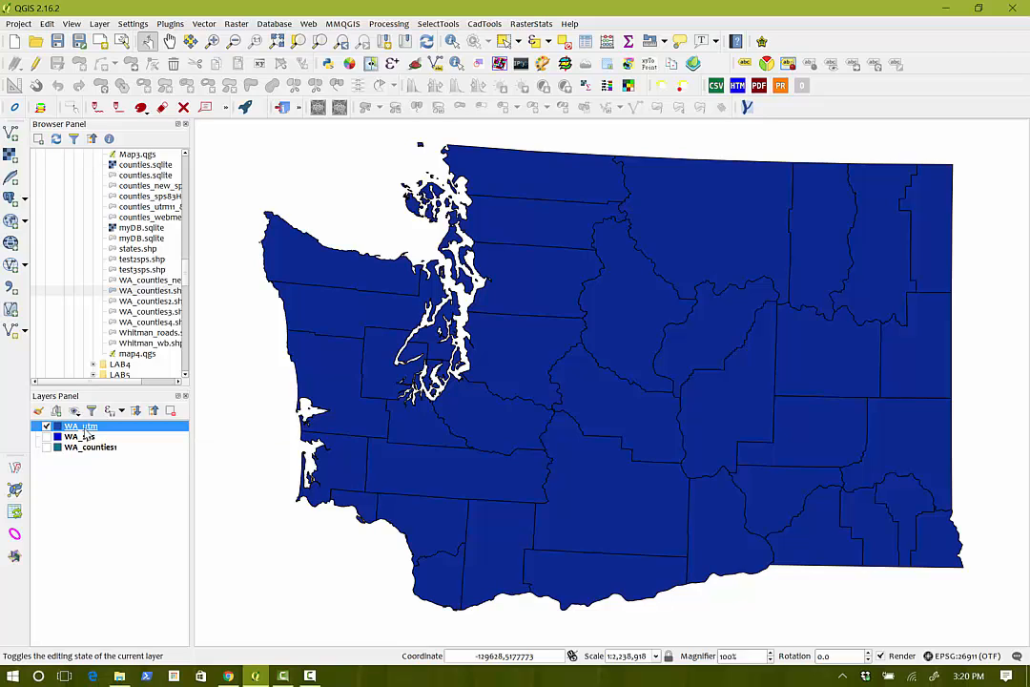
# Open the attribute table of WA_utm and turn on editing for the layer.
pyautogui.click(581, 42)
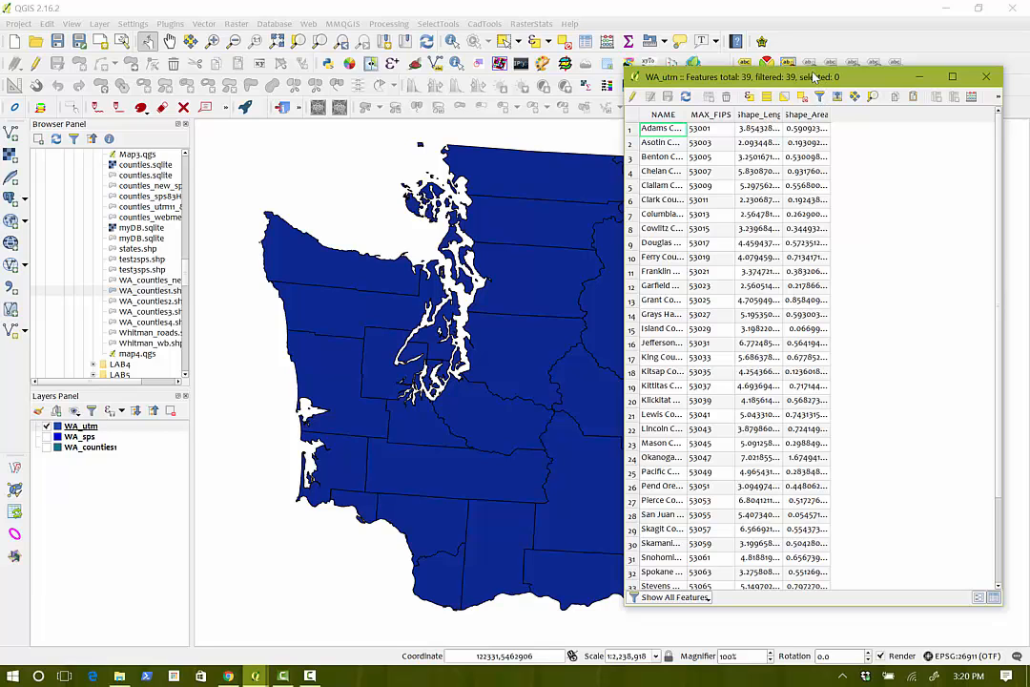
pyautogui.moveTo(813, 76); pyautogui.dragTo(495, 65)
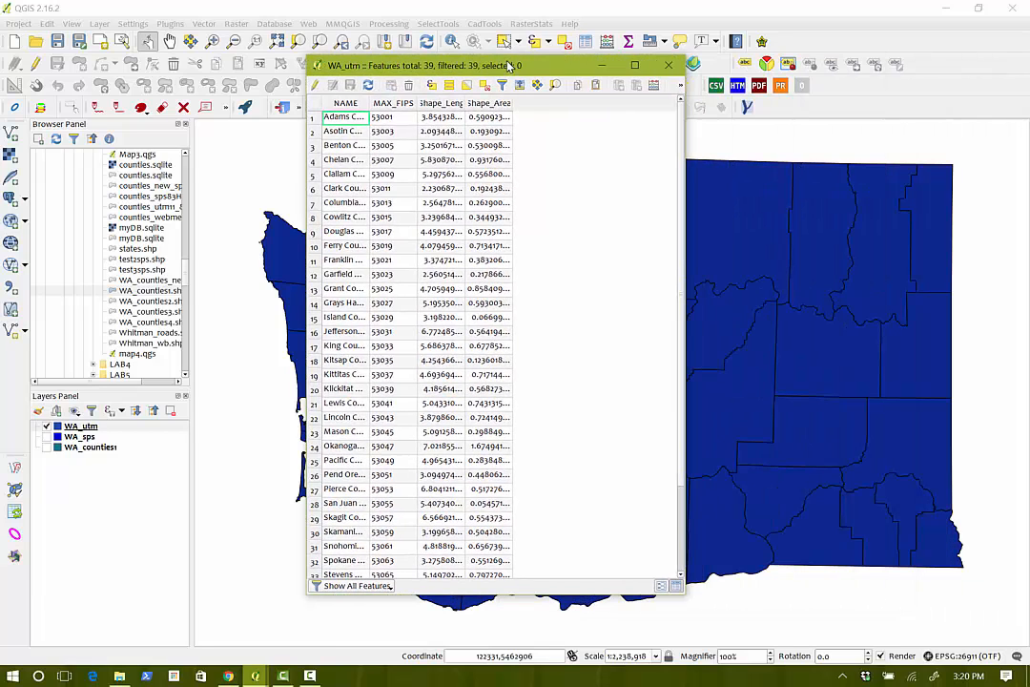
pyautogui.click(315, 86)
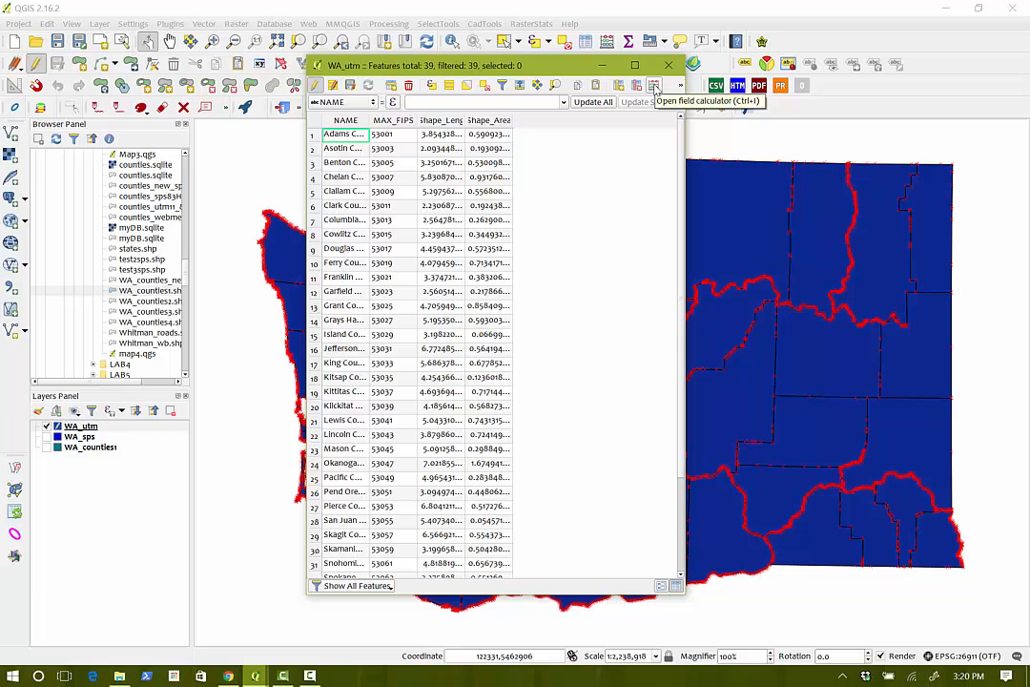
# Set up a new decimal number field named sq_miles in the field calculator.
pyautogui.click(654, 87)
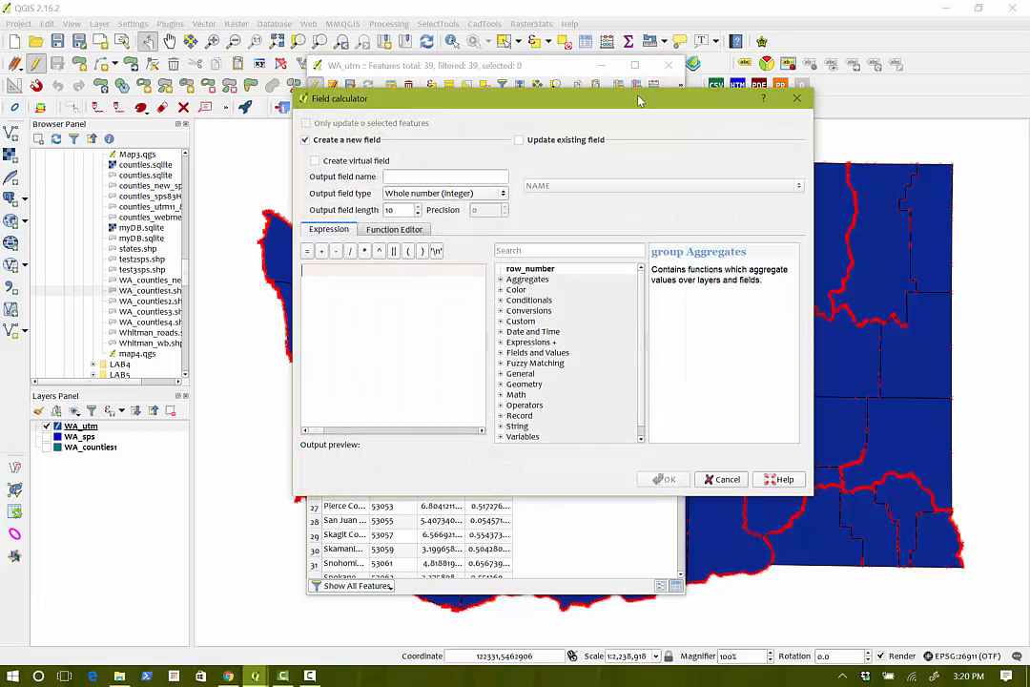
pyautogui.click(397, 175)
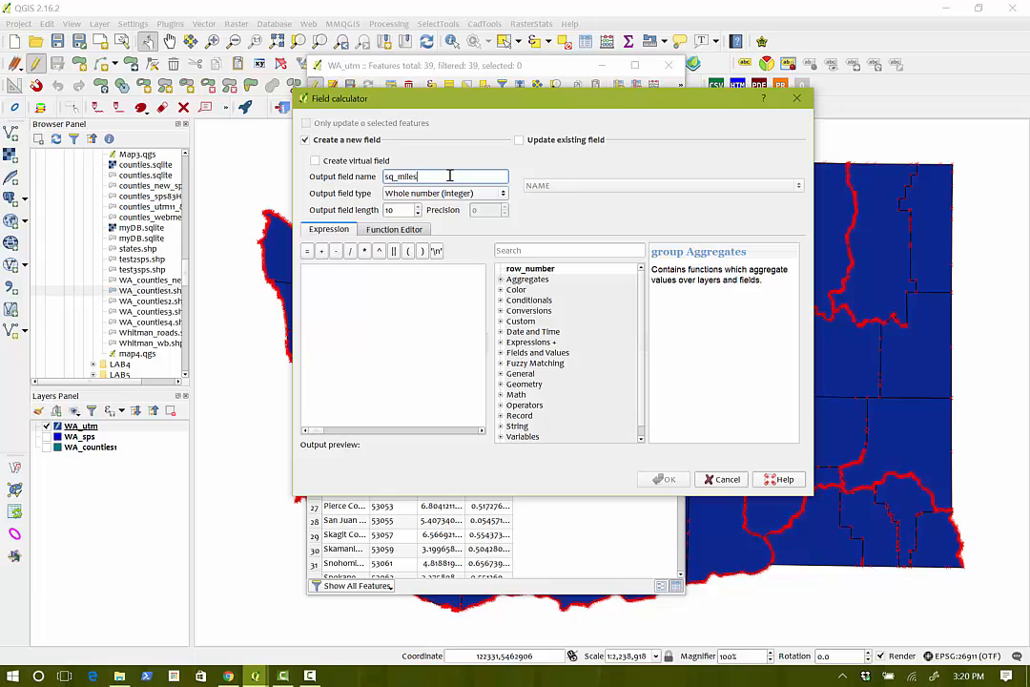
pyautogui.click(477, 192)
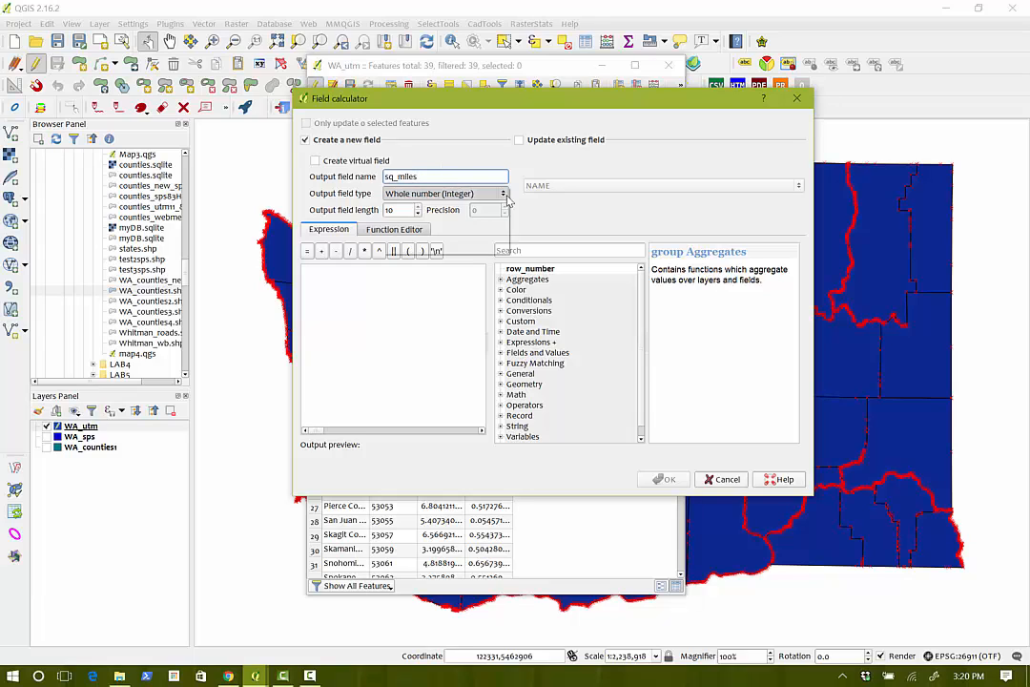
pyautogui.click(437, 220)
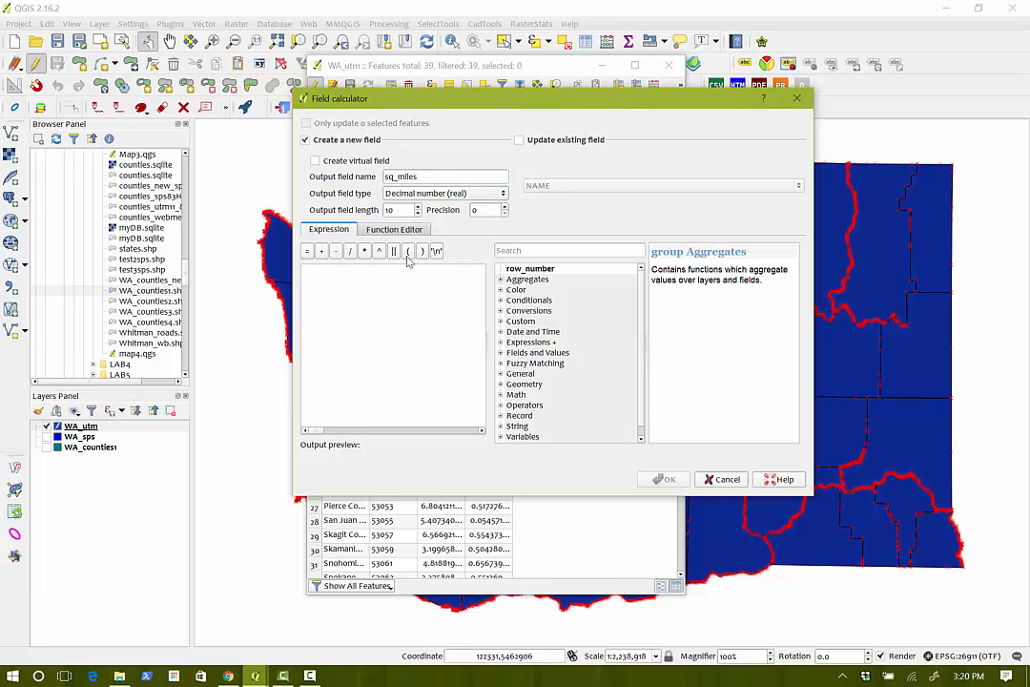
# Begin the field expression with area($geometry) followed by a multiplication sign.
pyautogui.click(358, 280)
pyautogui.write('a')
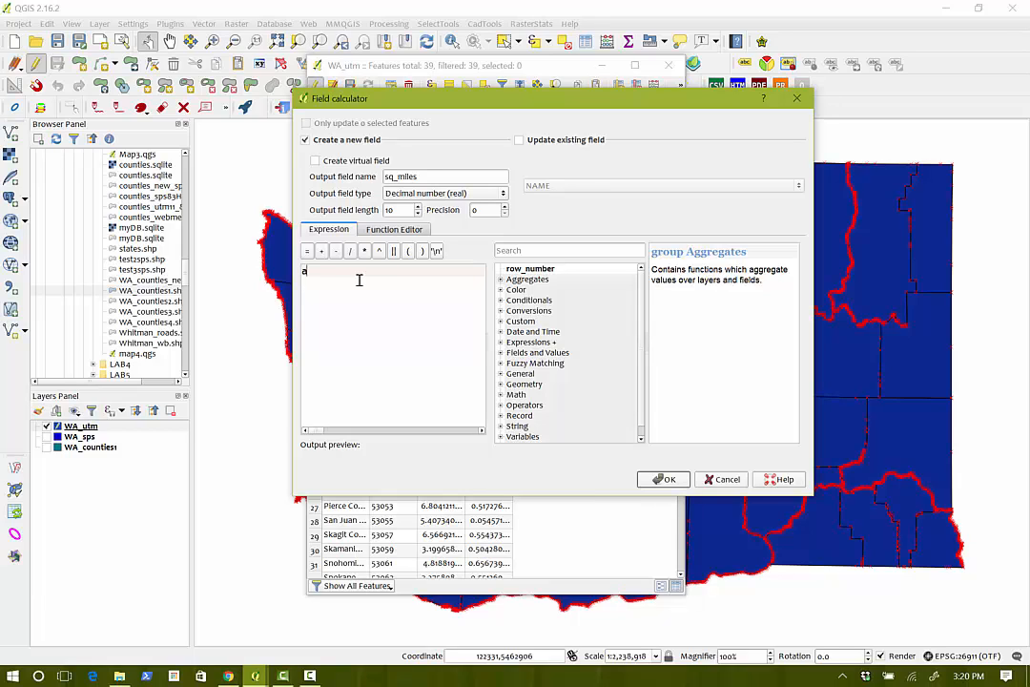
pyautogui.write('rea($geo')
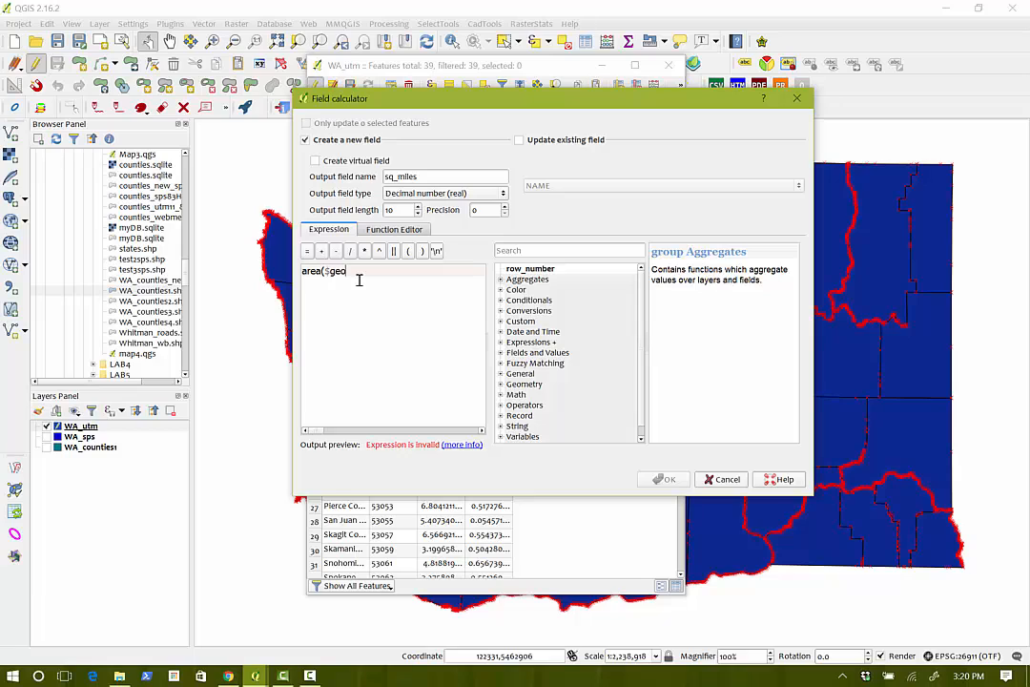
pyautogui.write('metry)')
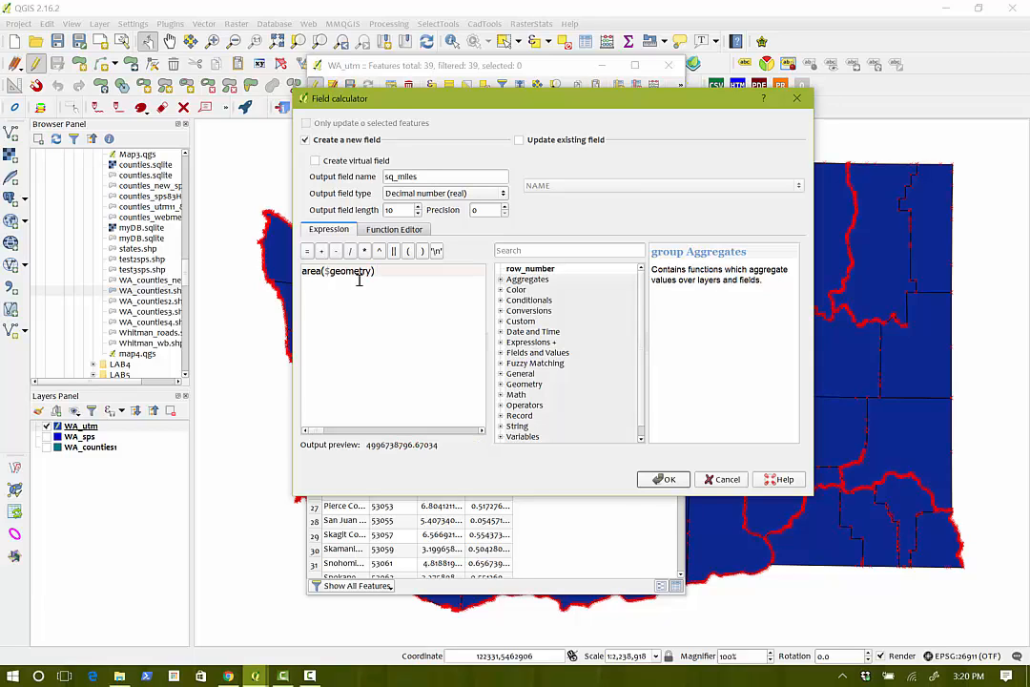
pyautogui.write(' *')
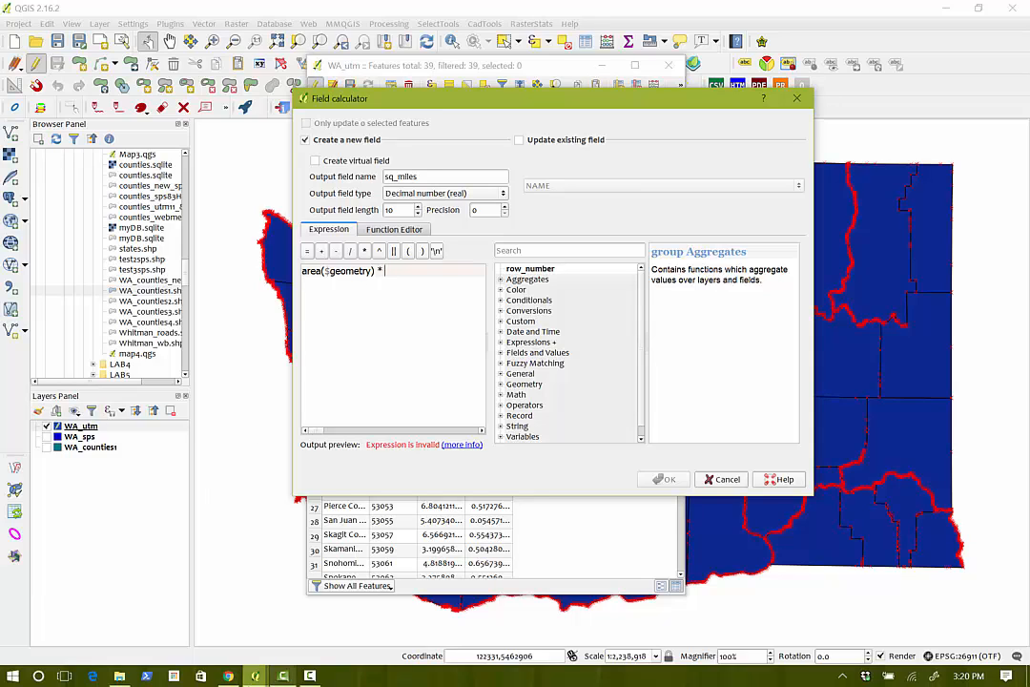
# Switch to the area converter in Chrome, convert 1 square meter to square miles, and copy the resulting factor.
pyautogui.click(227, 676)
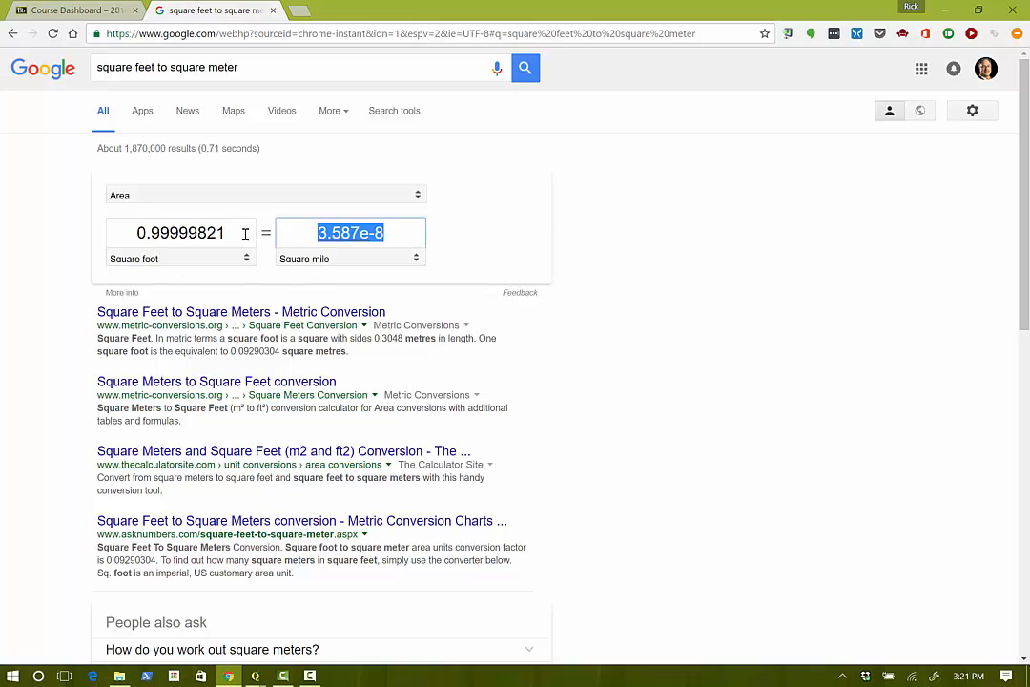
pyautogui.moveTo(245, 233); pyautogui.dragTo(78, 237)
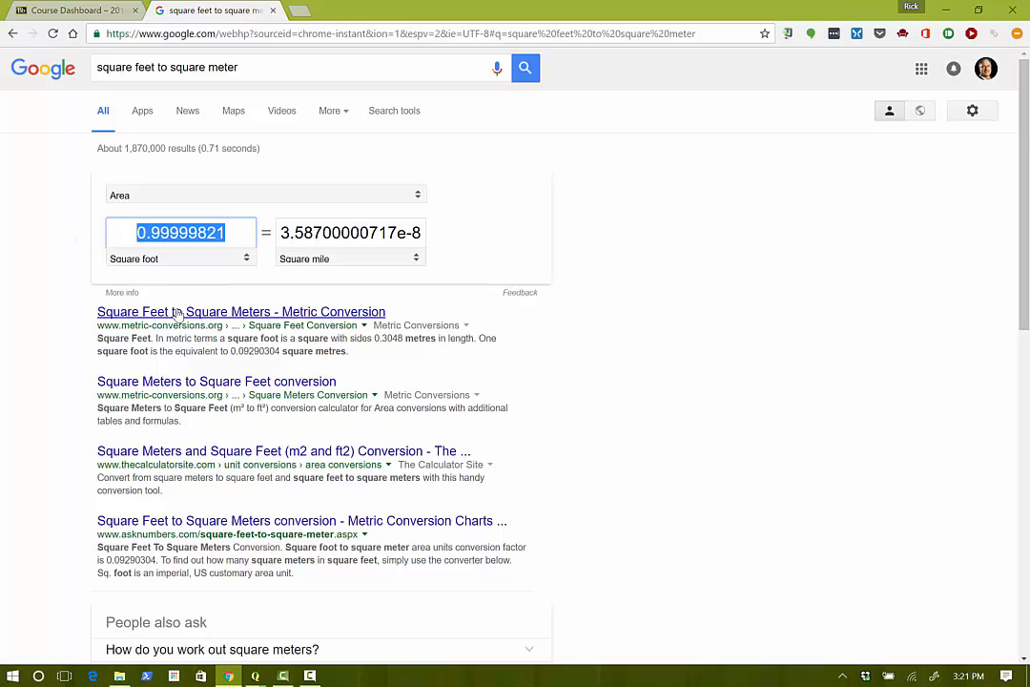
pyautogui.click(245, 258)
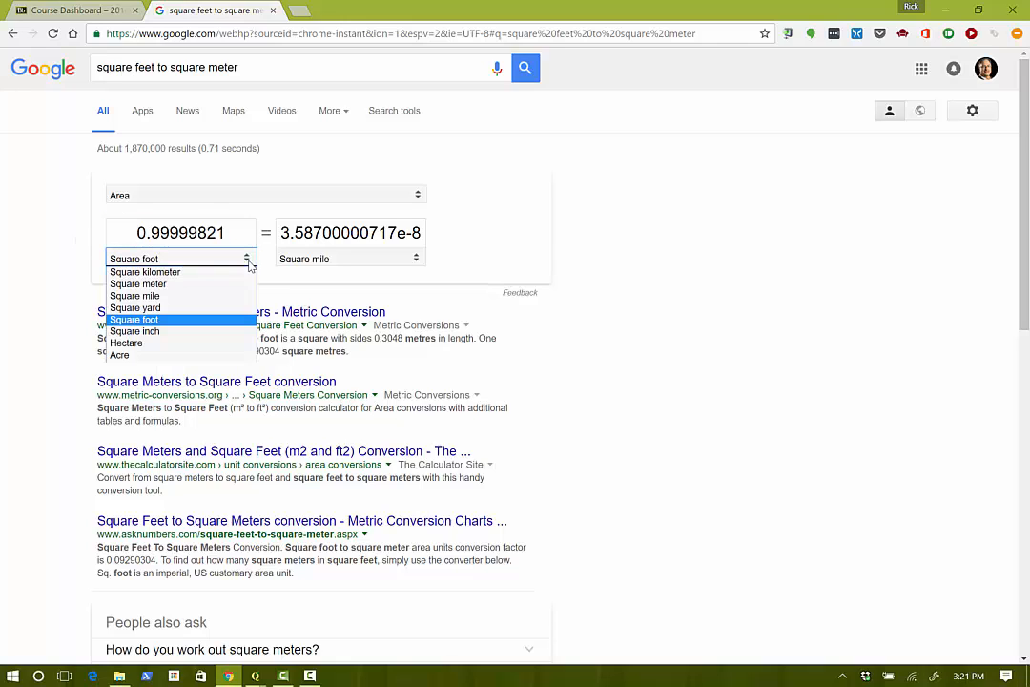
pyautogui.click(173, 286)
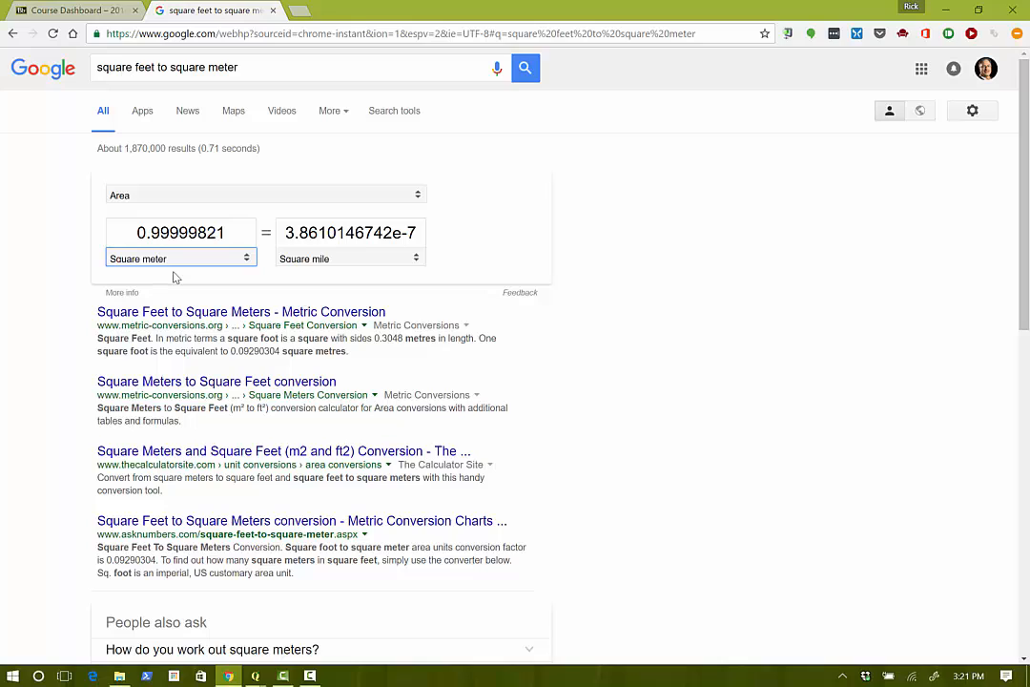
pyautogui.moveTo(235, 233); pyautogui.dragTo(108, 236)
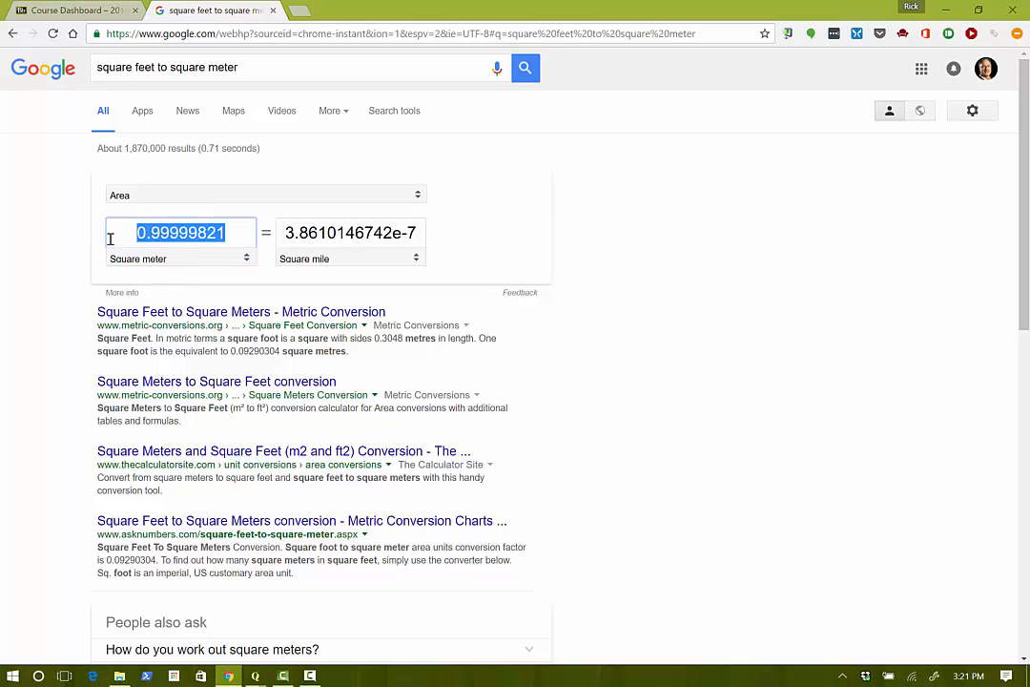
pyautogui.write('1')
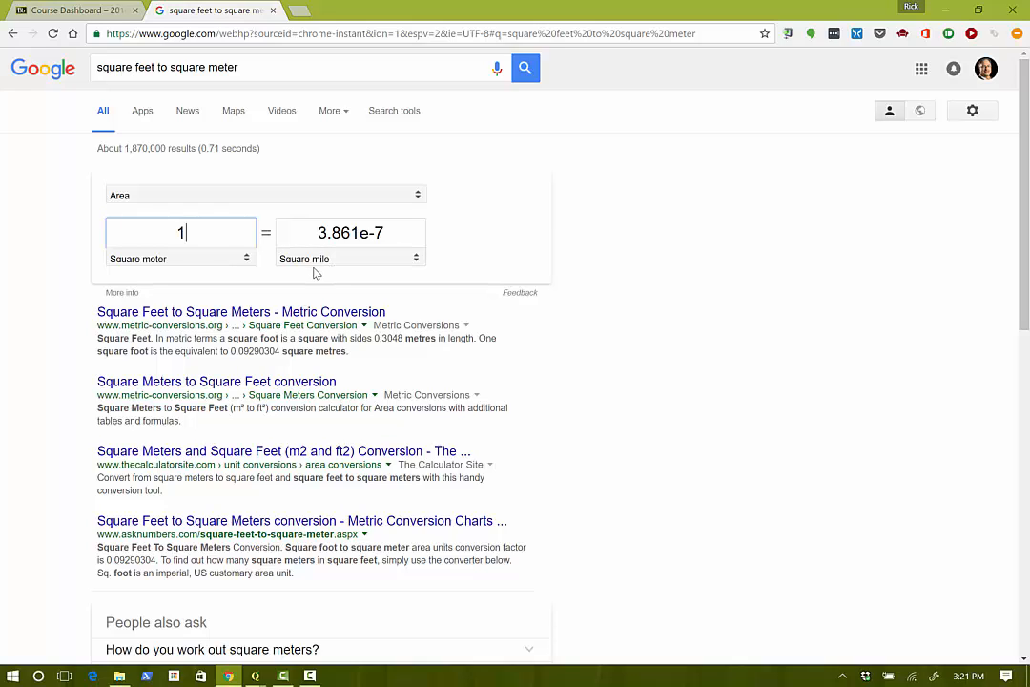
pyautogui.doubleClick(350, 241)
pyautogui.hotkey('ctrl', 'c')
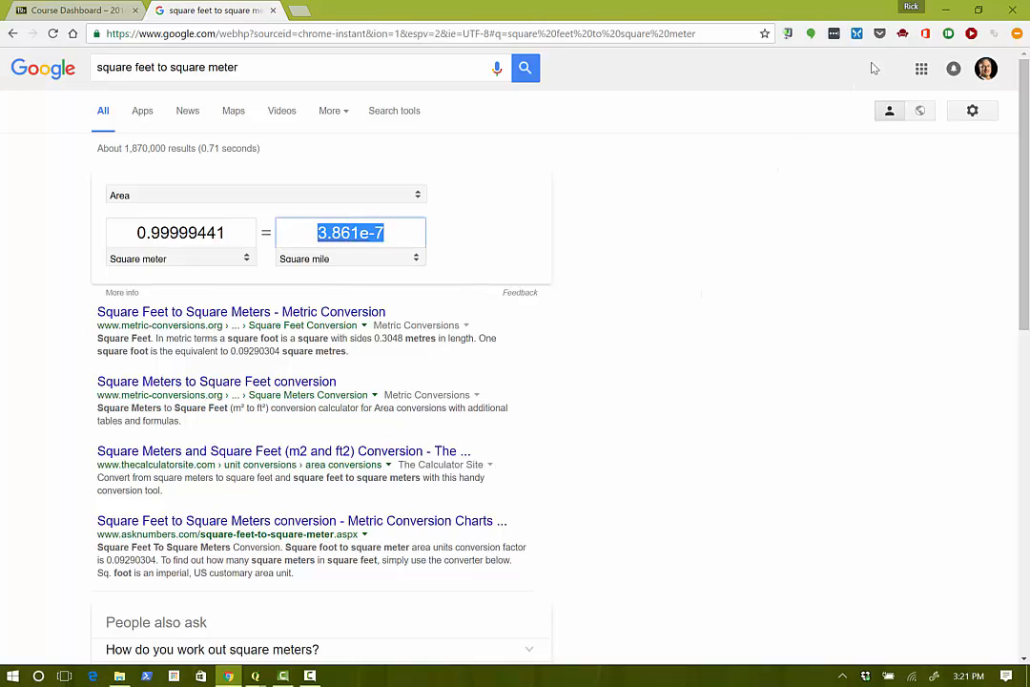
# Return to QGIS, complete the field expression as area($geometry) * 3.861e-7, and create the sq_miles field.
pyautogui.hotkey('alt', 'Tab')
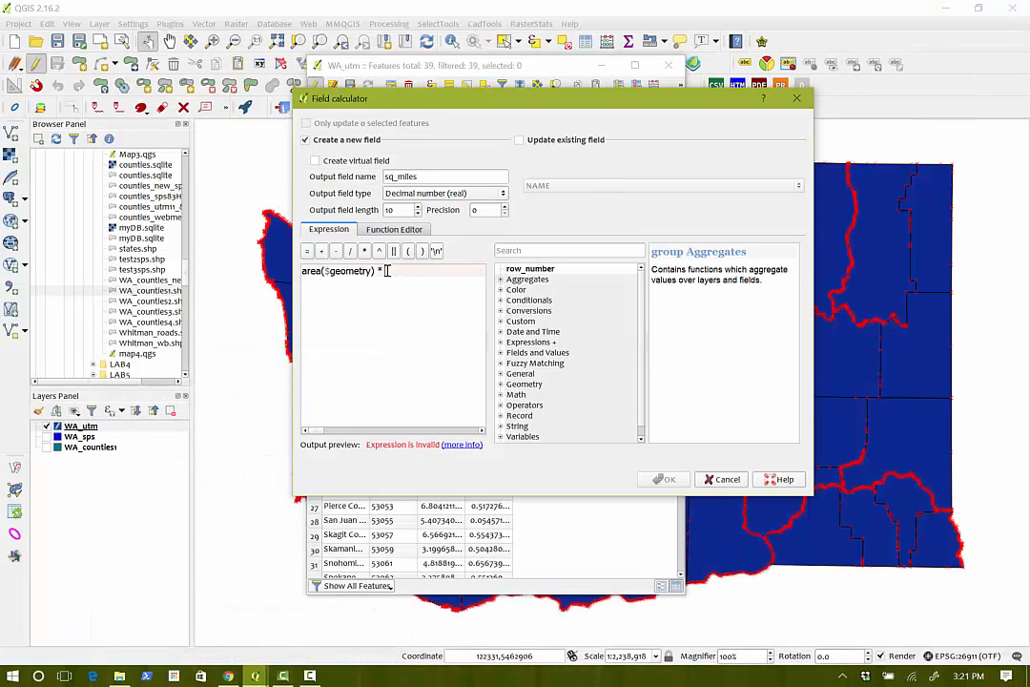
pyautogui.hotkey('ctrl', 'v')
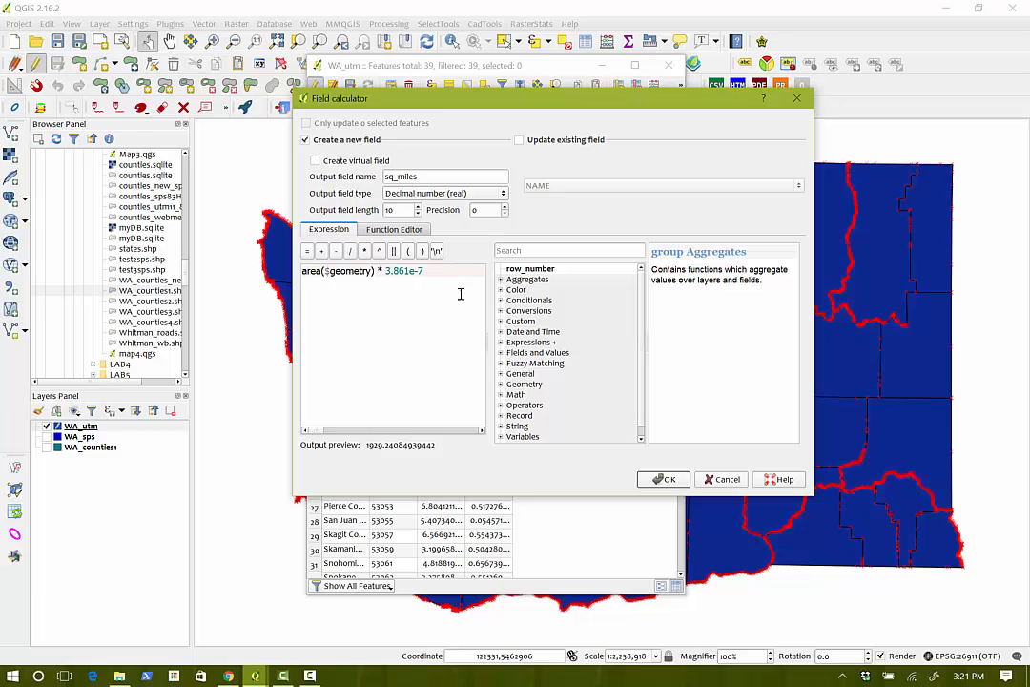
pyautogui.click(669, 481)
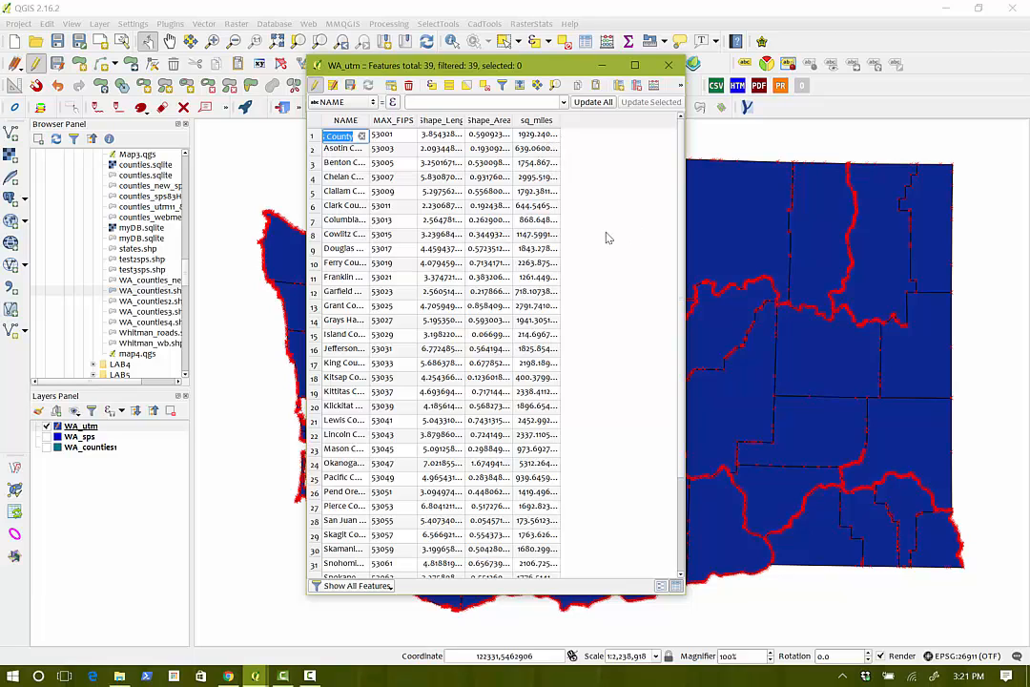
# Fit the NAME column to its contents, sort the counties in reverse alphabetical order, and select Whitman County followed by Mason County.
pyautogui.doubleClick(368, 116)
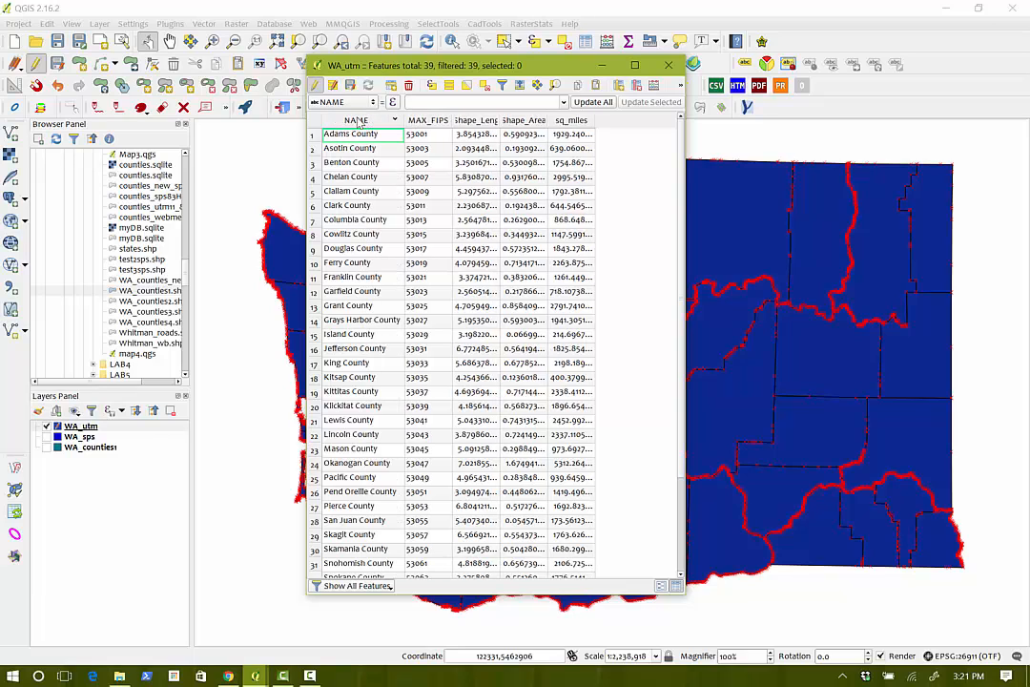
pyautogui.click(360, 121)
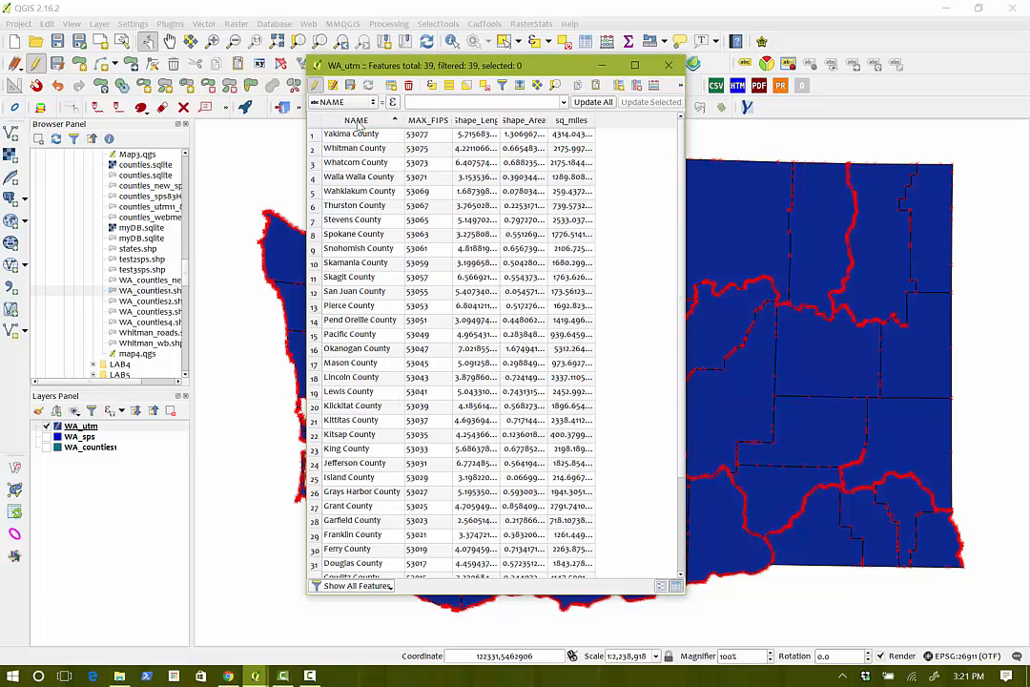
pyautogui.click(311, 151)
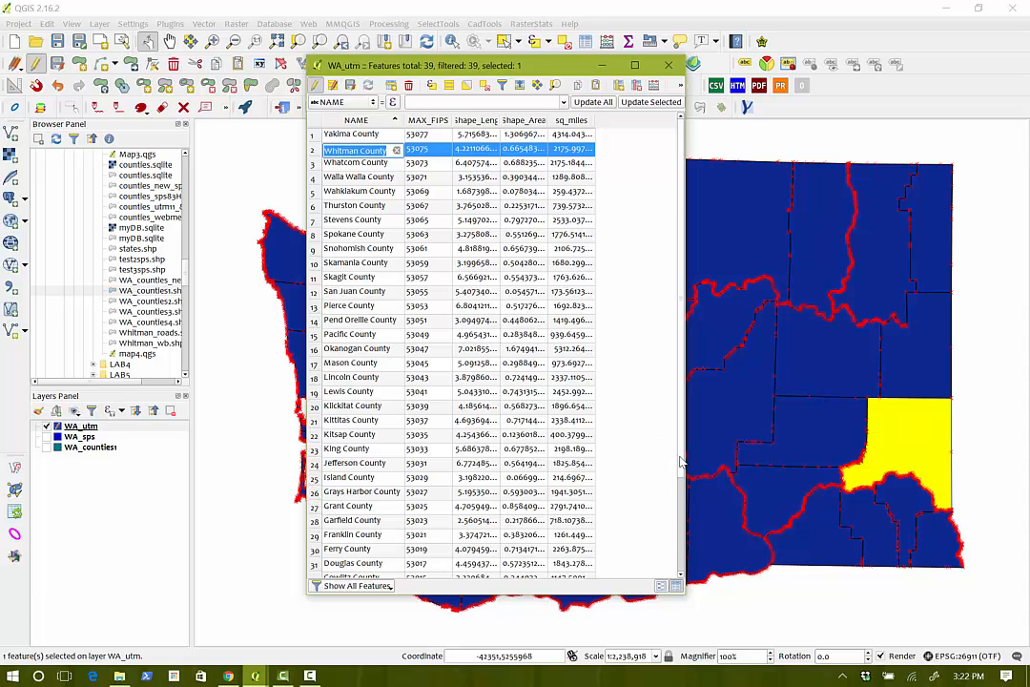
pyautogui.moveTo(681, 463); pyautogui.dragTo(680, 516)
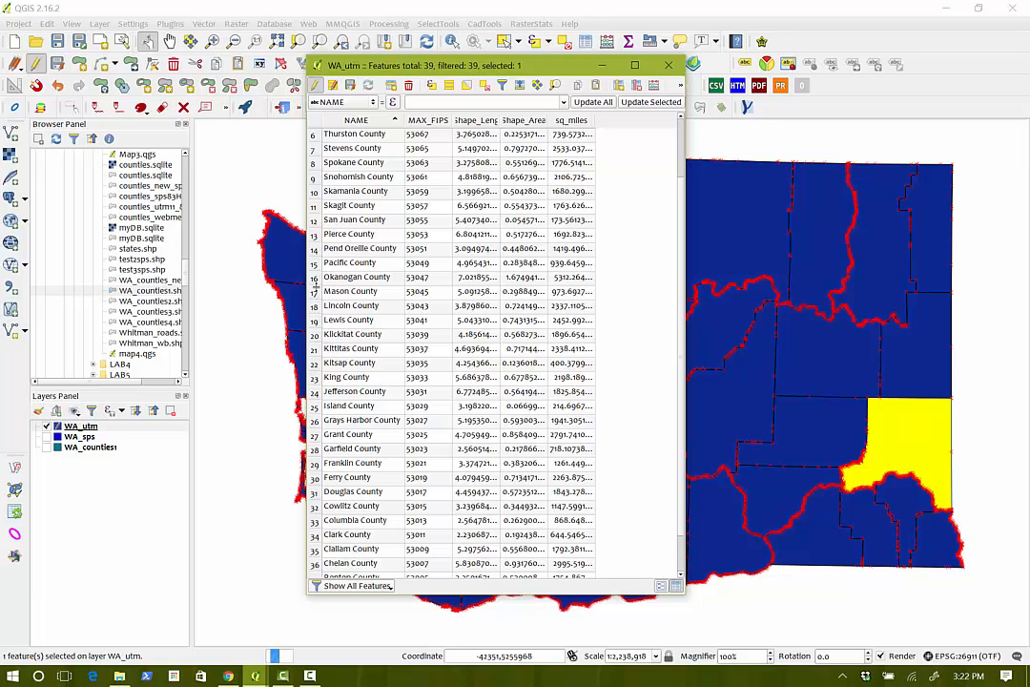
pyautogui.click(315, 293)
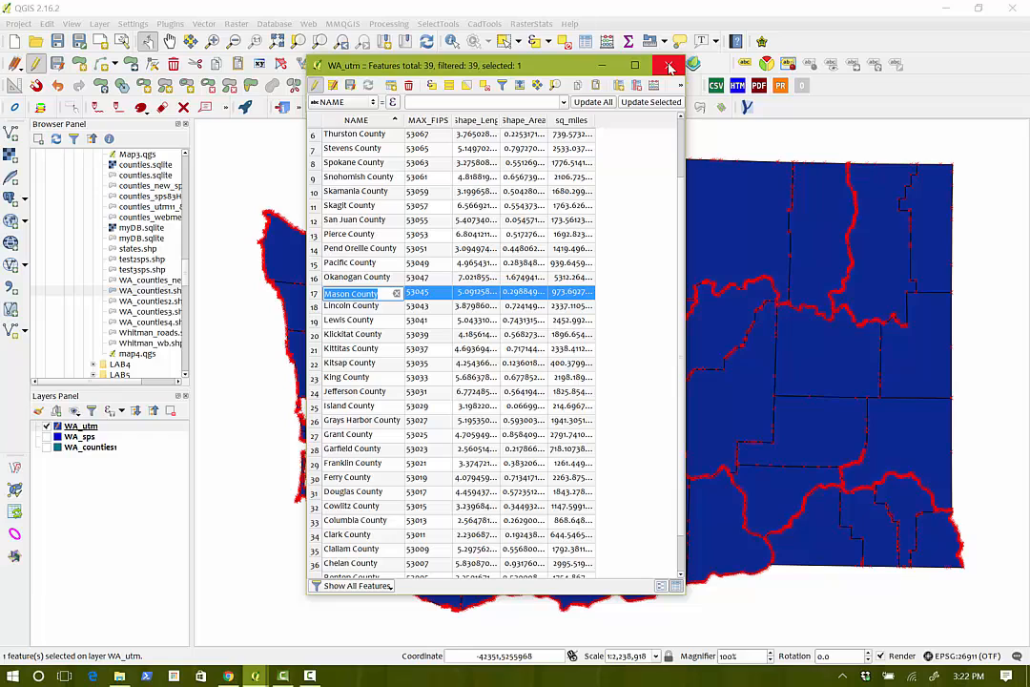
# Save the edits to WA_utm, end its editing session, and close the attribute table.
pyautogui.click(315, 85)
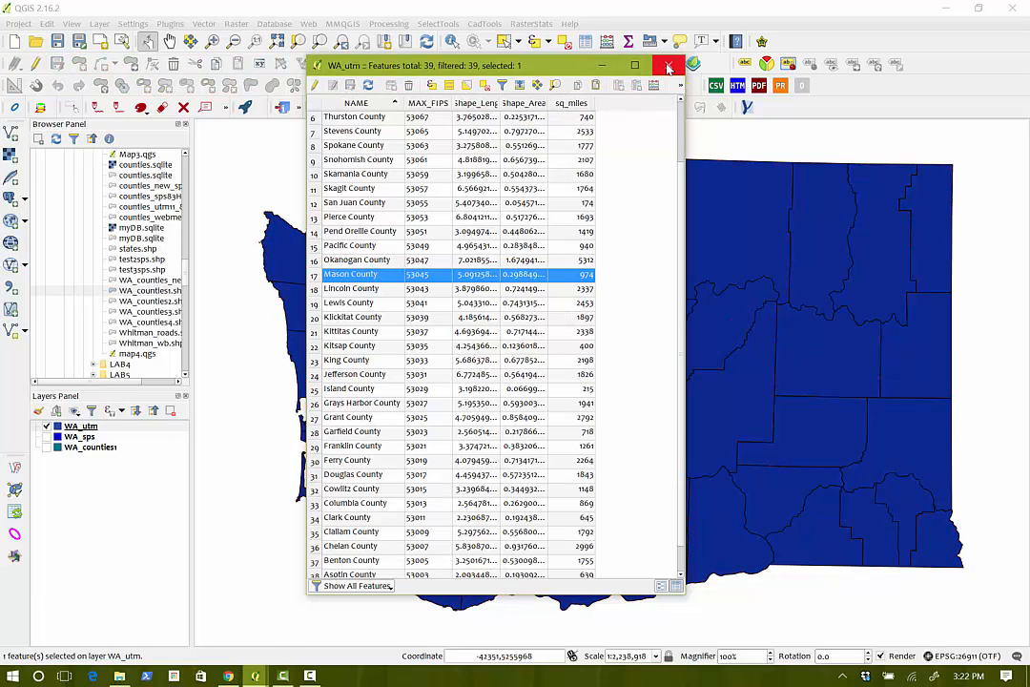
pyautogui.click(668, 65)
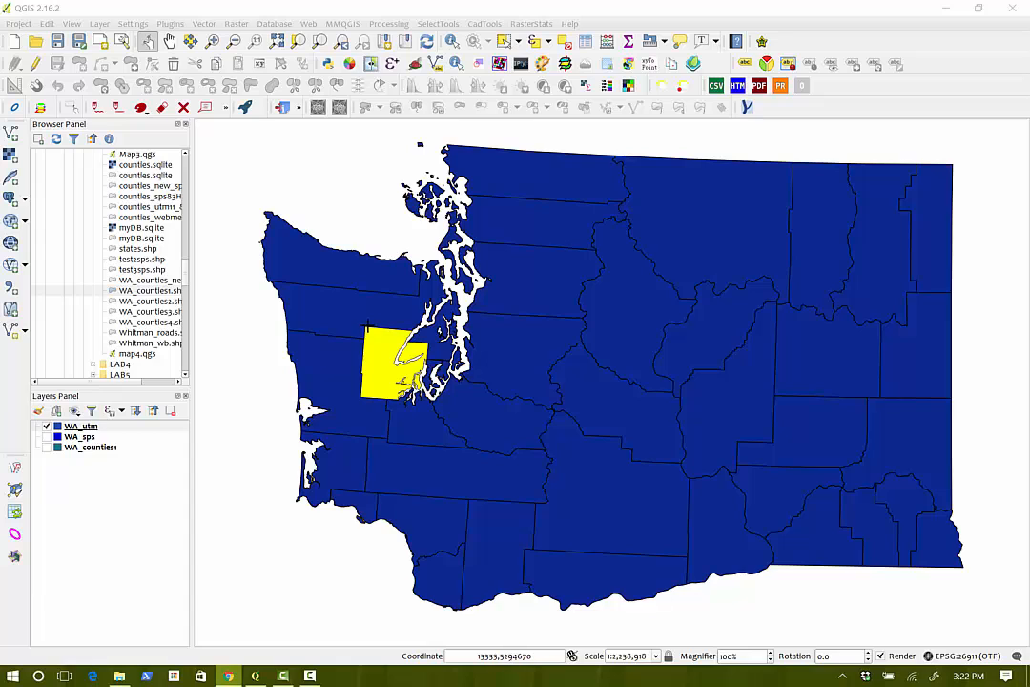
# Examine the northwest corner of the selected Mason County up close on the map.
pyautogui.scroll(8, 368, 329)
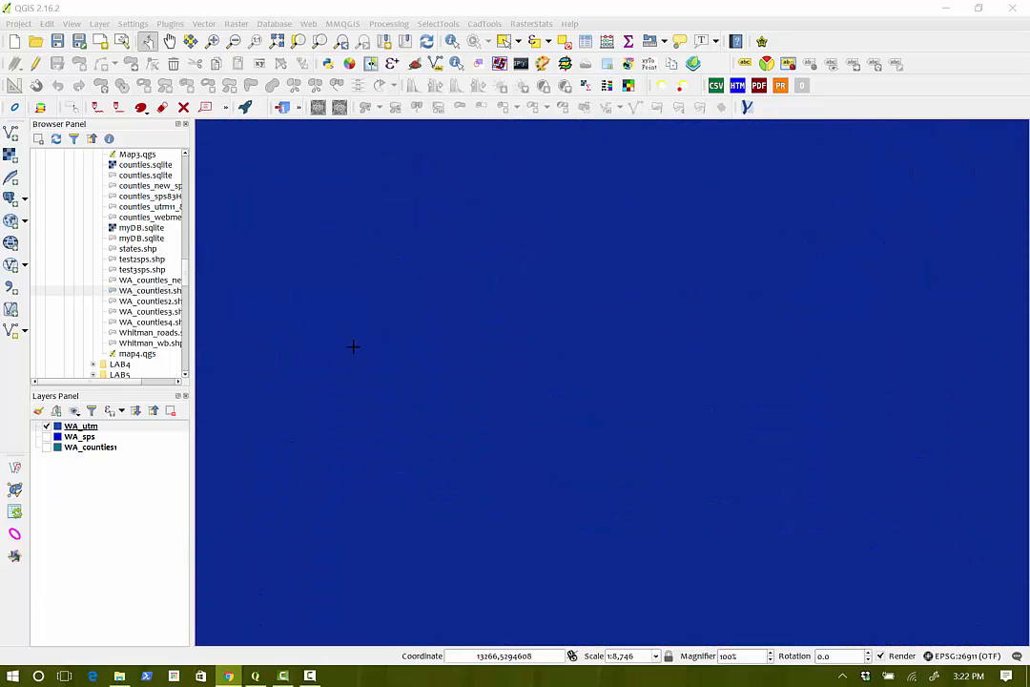
pyautogui.scroll(-2, 352, 346)
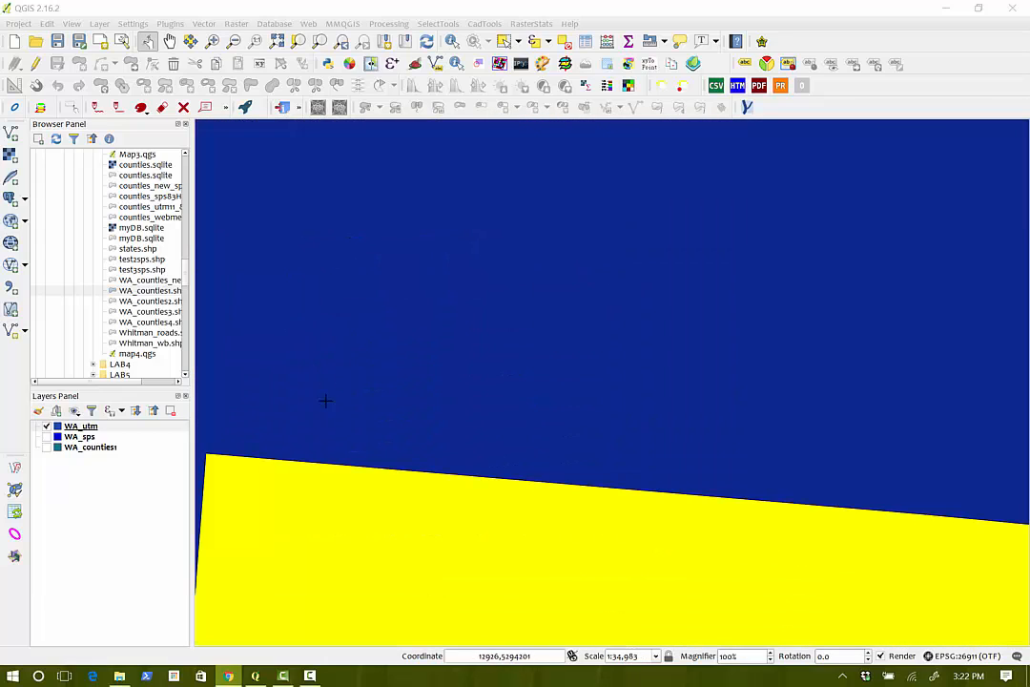
pyautogui.moveTo(327, 526); pyautogui.dragTo(549, 375)
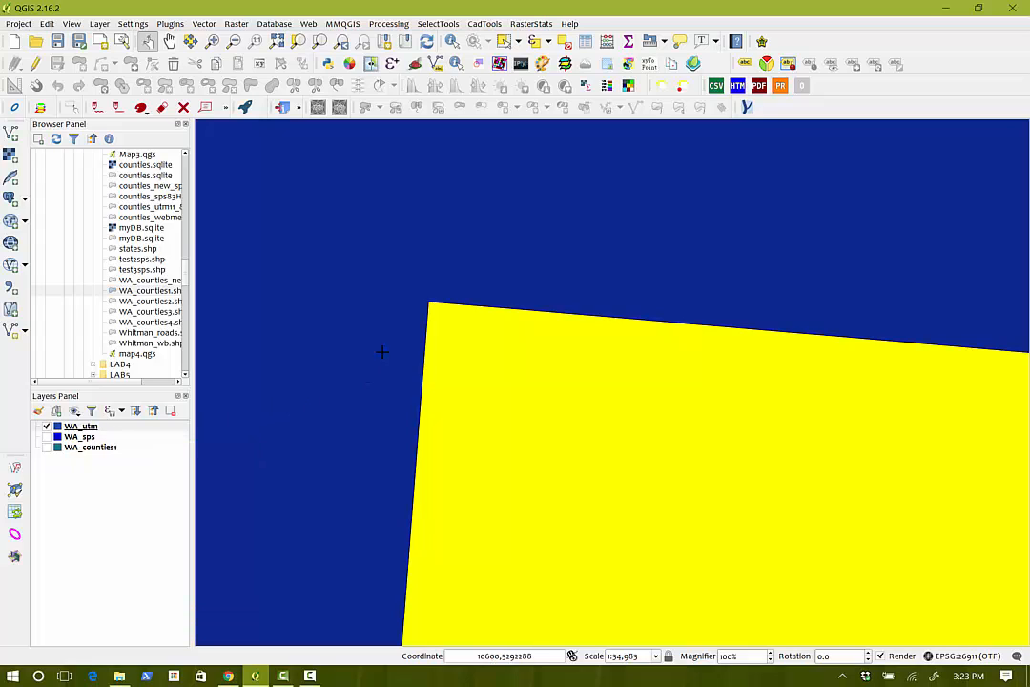
# Show the full extent of WA_counties1 on the map and clear the feature selection.
pyautogui.rightClick(74, 448)
pyautogui.click(145, 155)
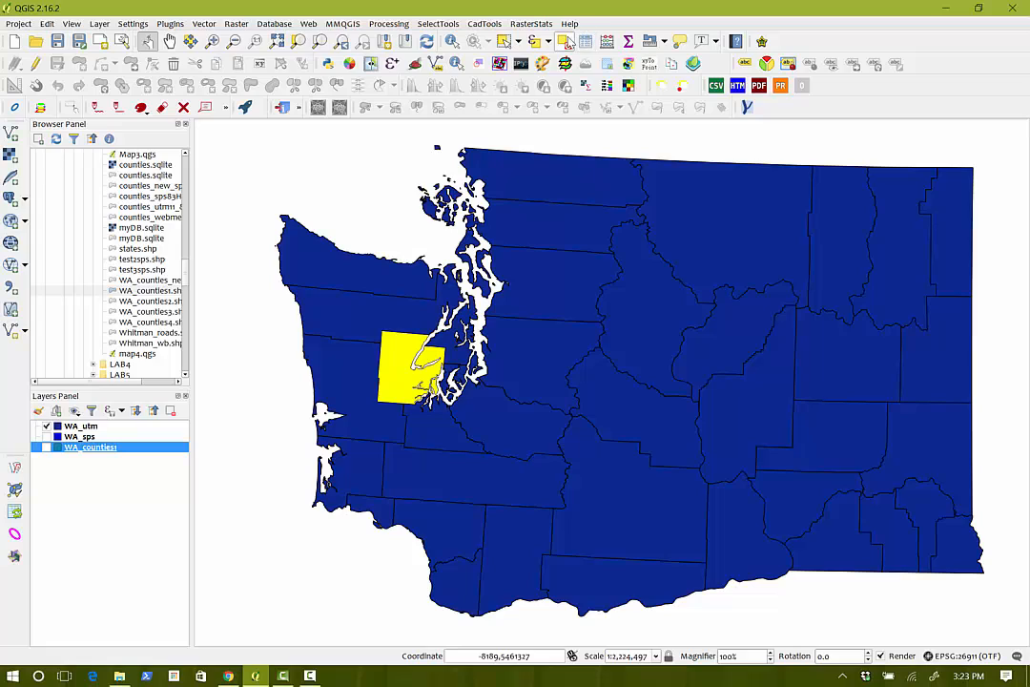
pyautogui.click(565, 41)
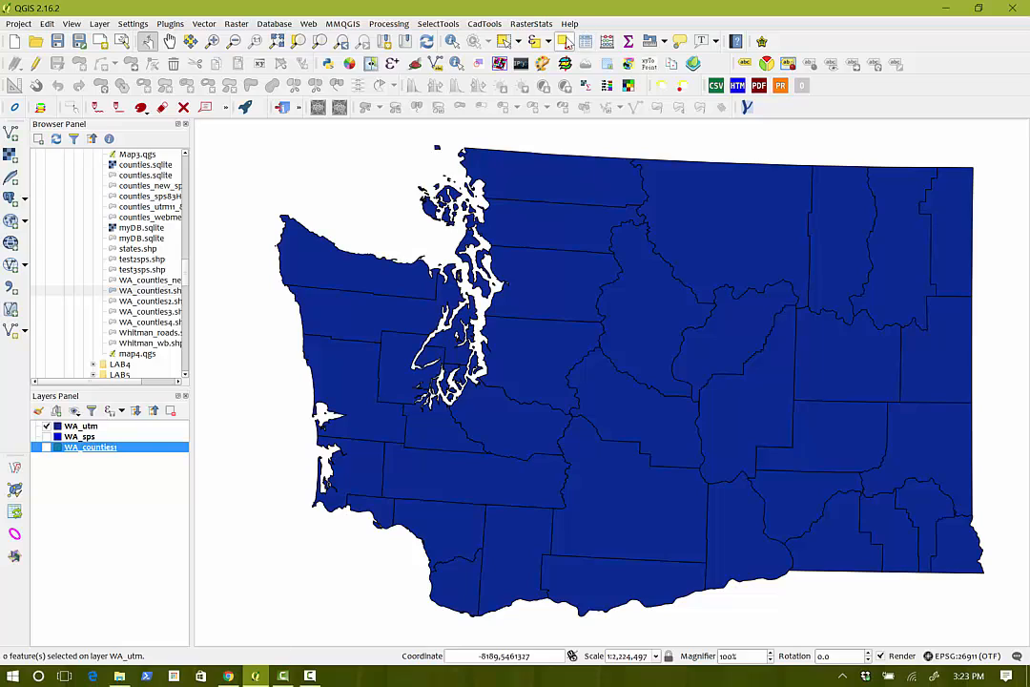
# Set up an export of WA_counties1 to an ESRI Shapefile named WA_wm in the Lab3 folder.
pyautogui.rightClick(84, 451)
pyautogui.click(143, 310)
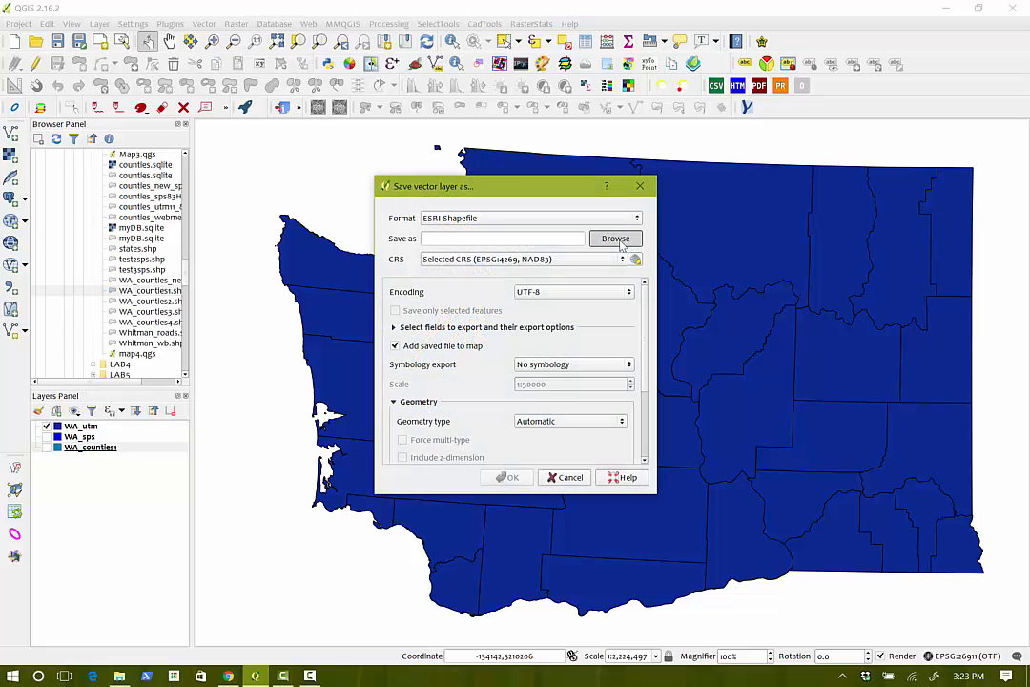
pyautogui.click(613, 239)
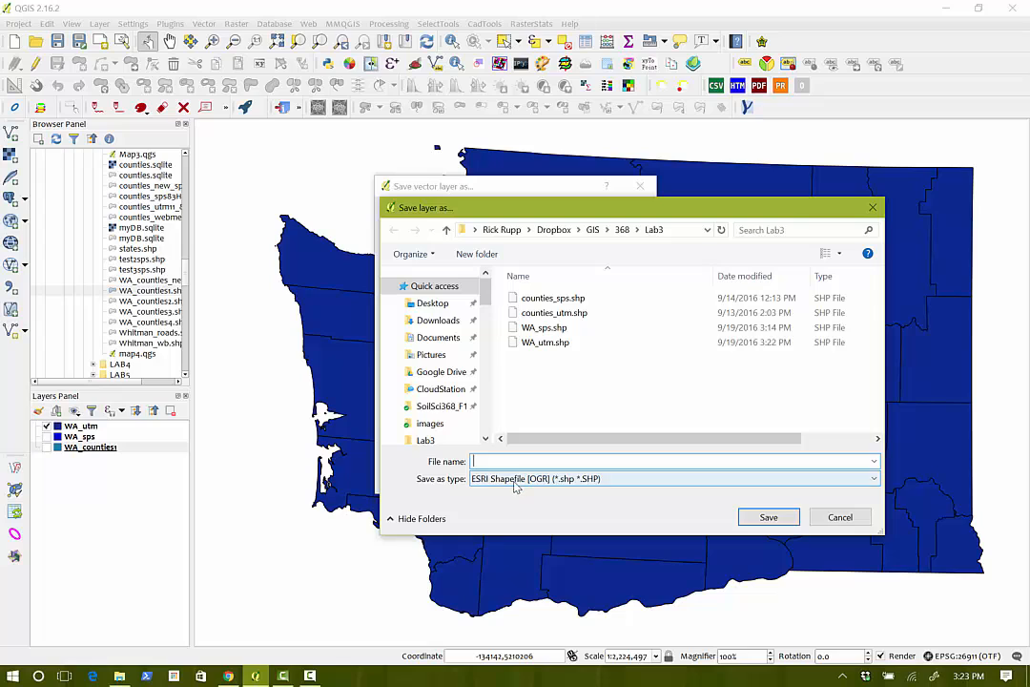
pyautogui.write('WA')
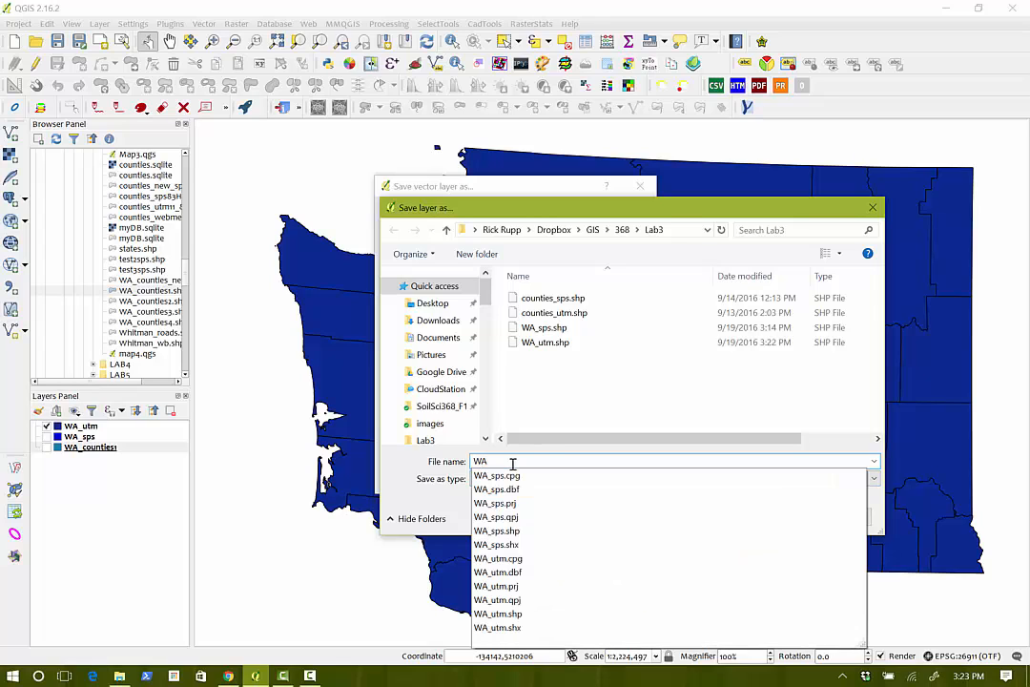
pyautogui.write('_wm')
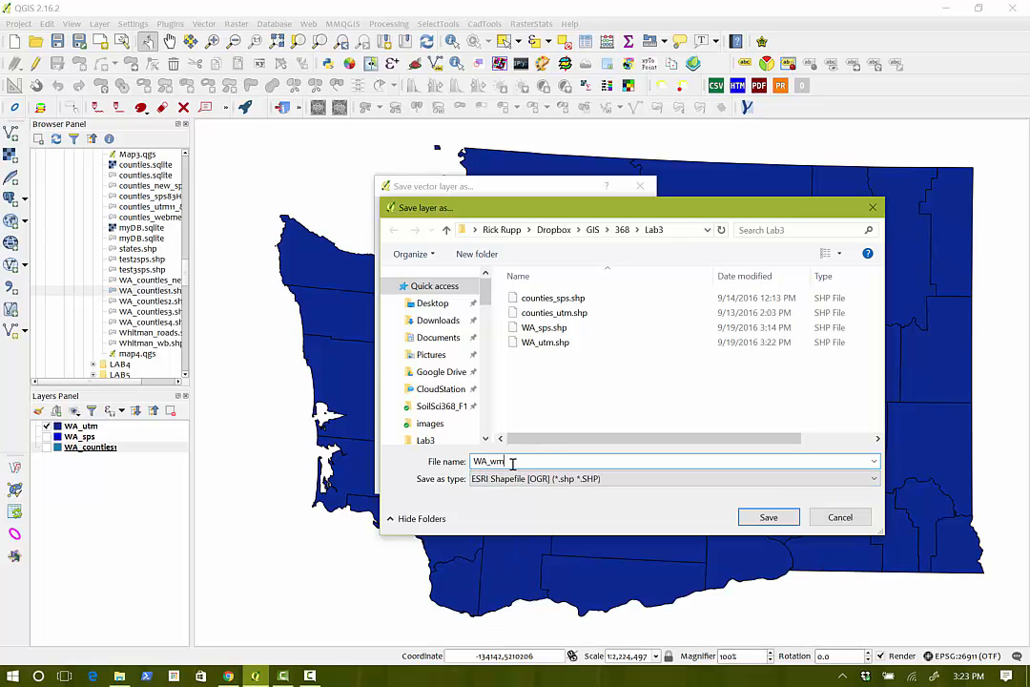
pyautogui.click(771, 518)
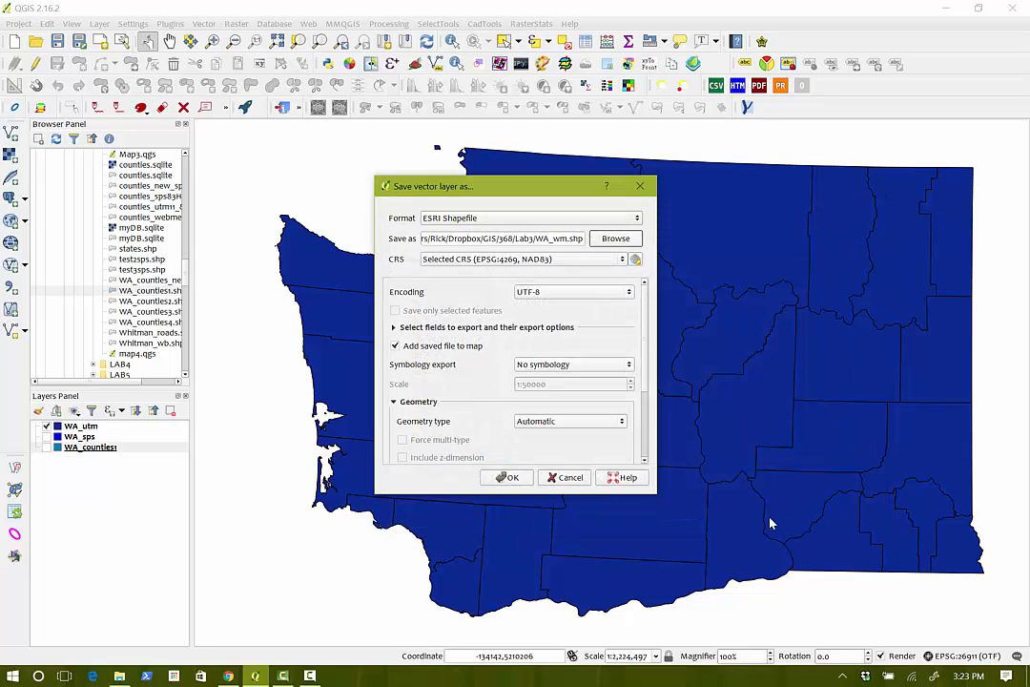
# Filter the coordinate systems for "world mercator" and set the export CRS to World_Mercator (EPSG:54004).
pyautogui.click(635, 258)
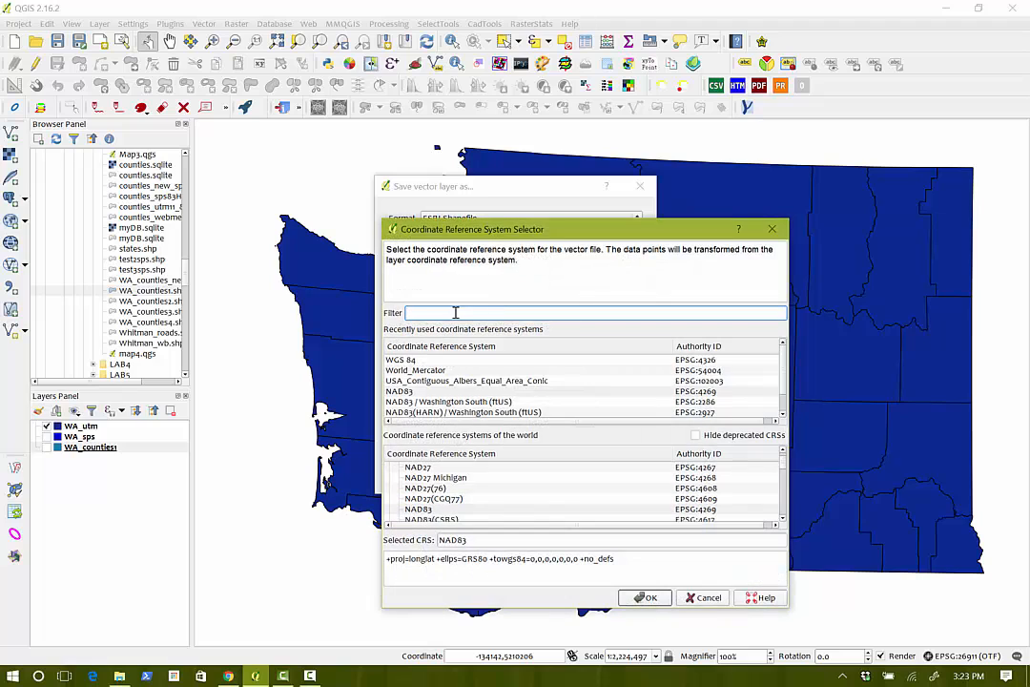
pyautogui.write('w')
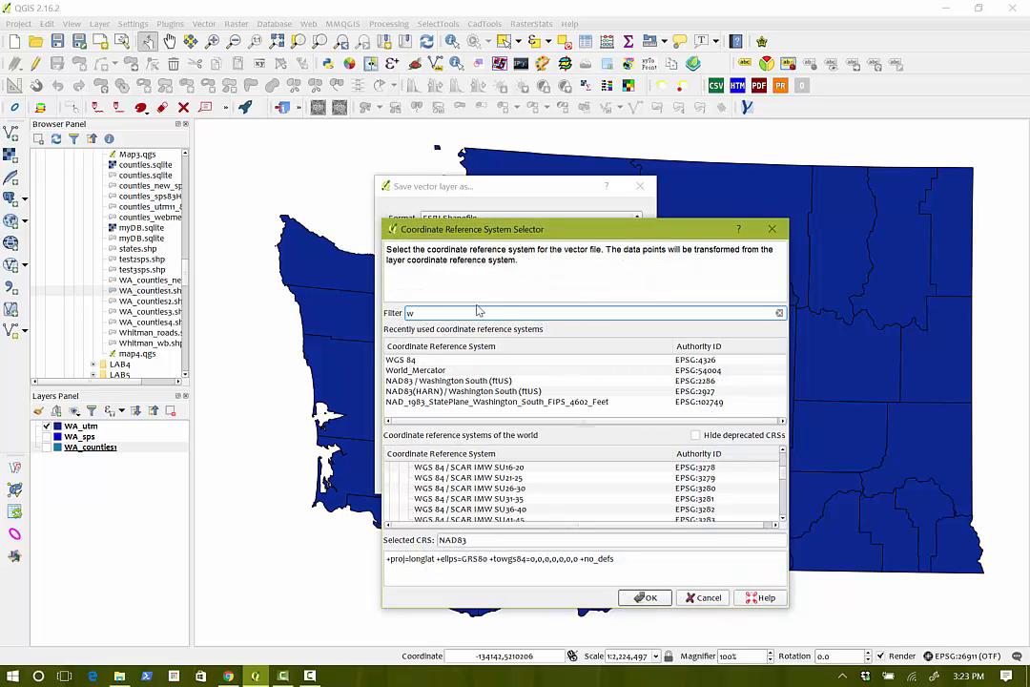
pyautogui.write('orld')
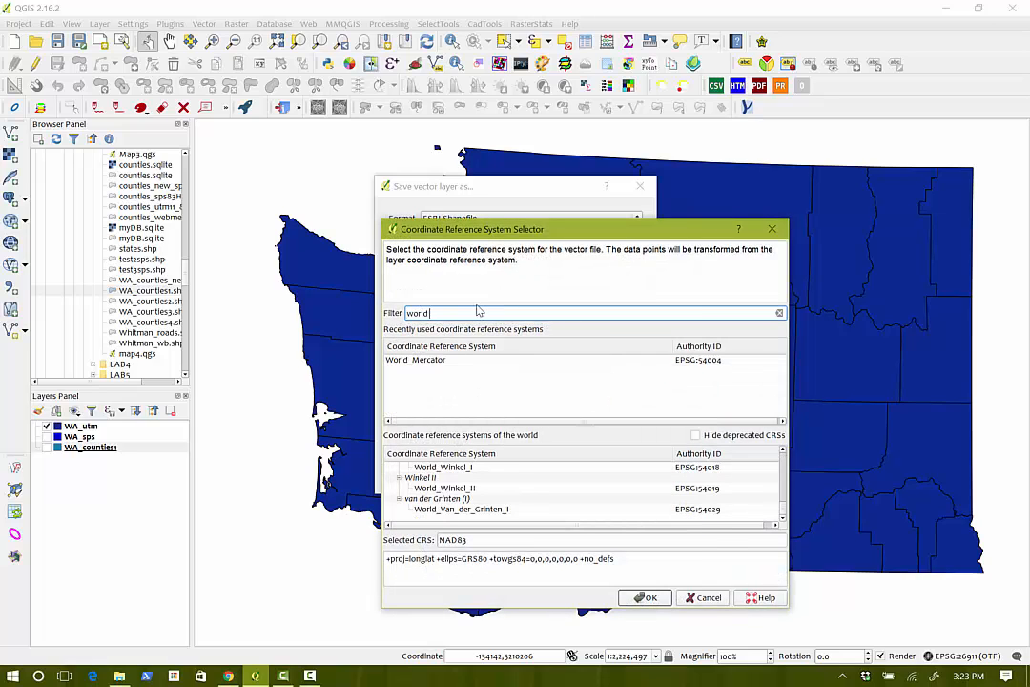
pyautogui.write(' me')
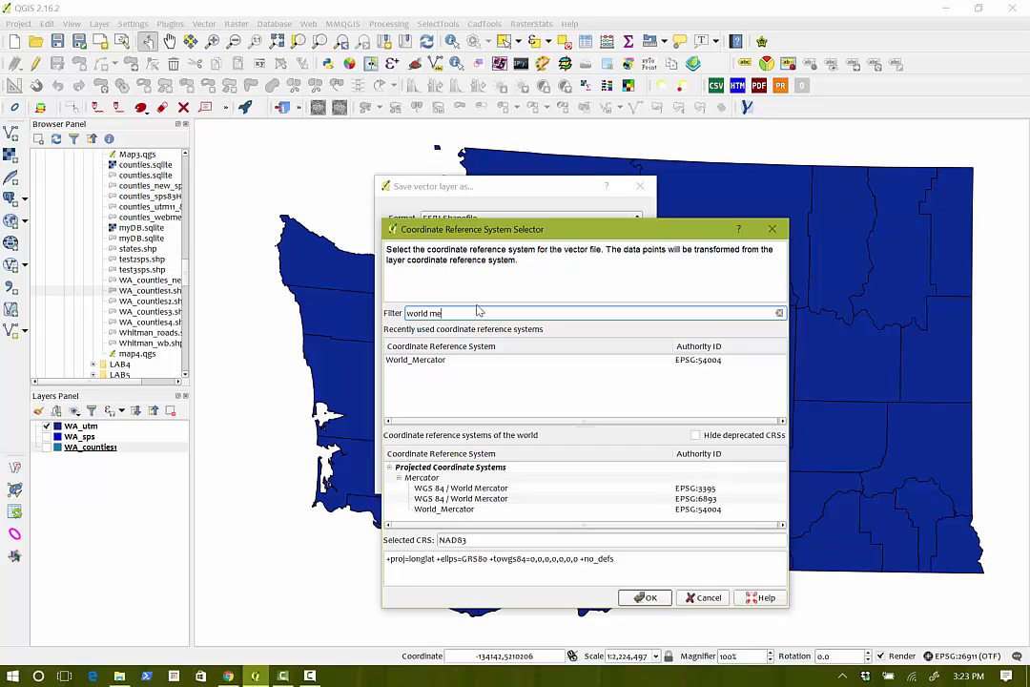
pyautogui.write('rcator')
pyautogui.click(434, 363)
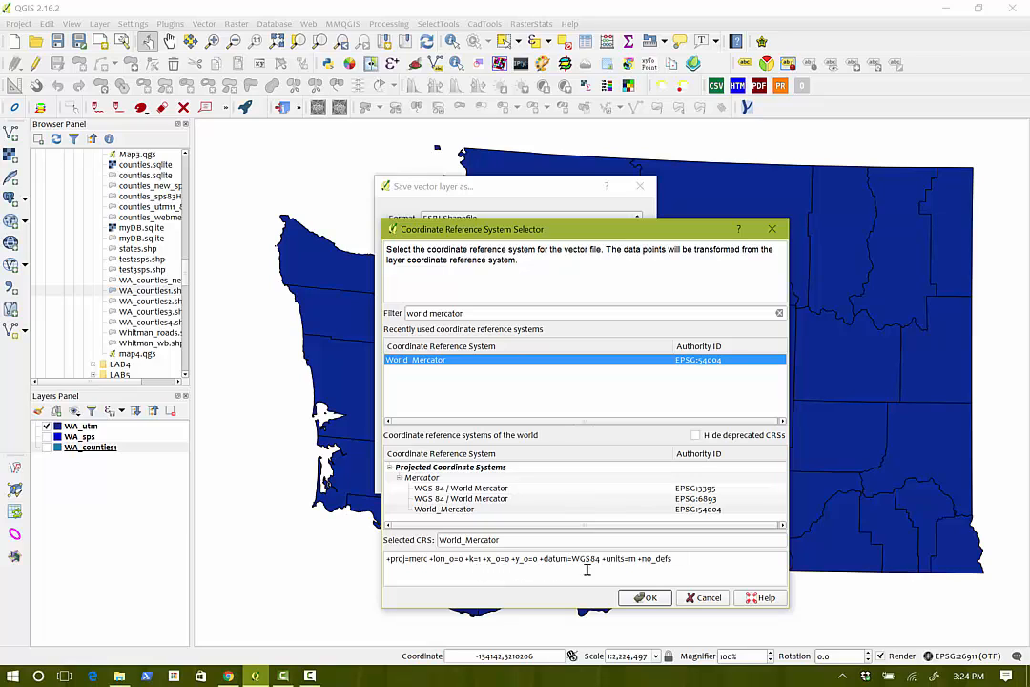
pyautogui.click(647, 598)
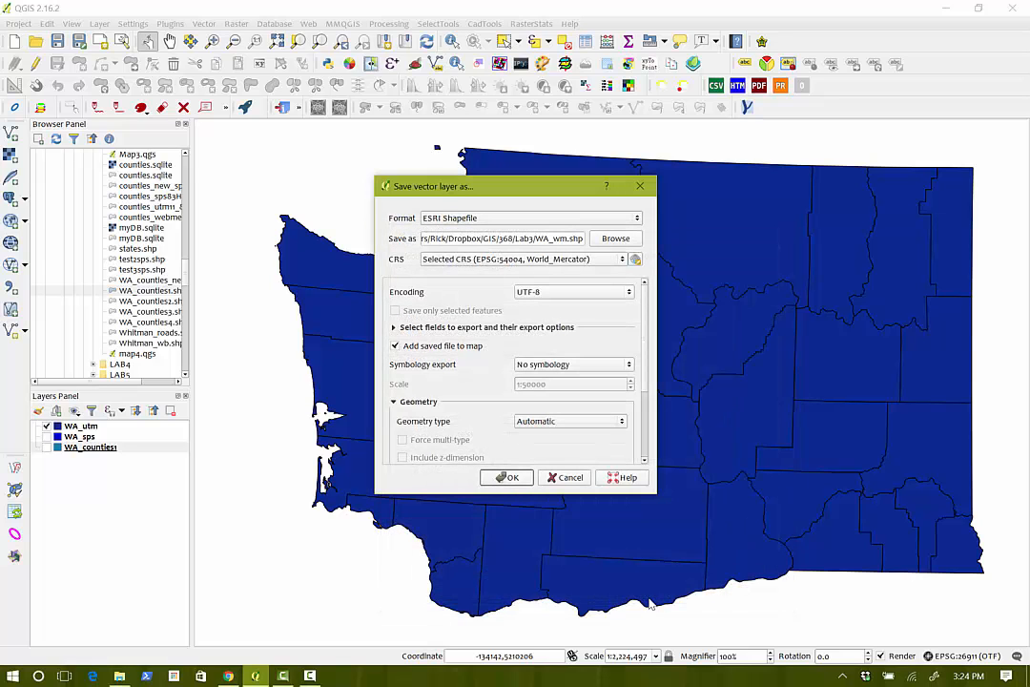
# Export the WA_wm shapefile into the map and move its layer above all the others.
pyautogui.click(516, 483)
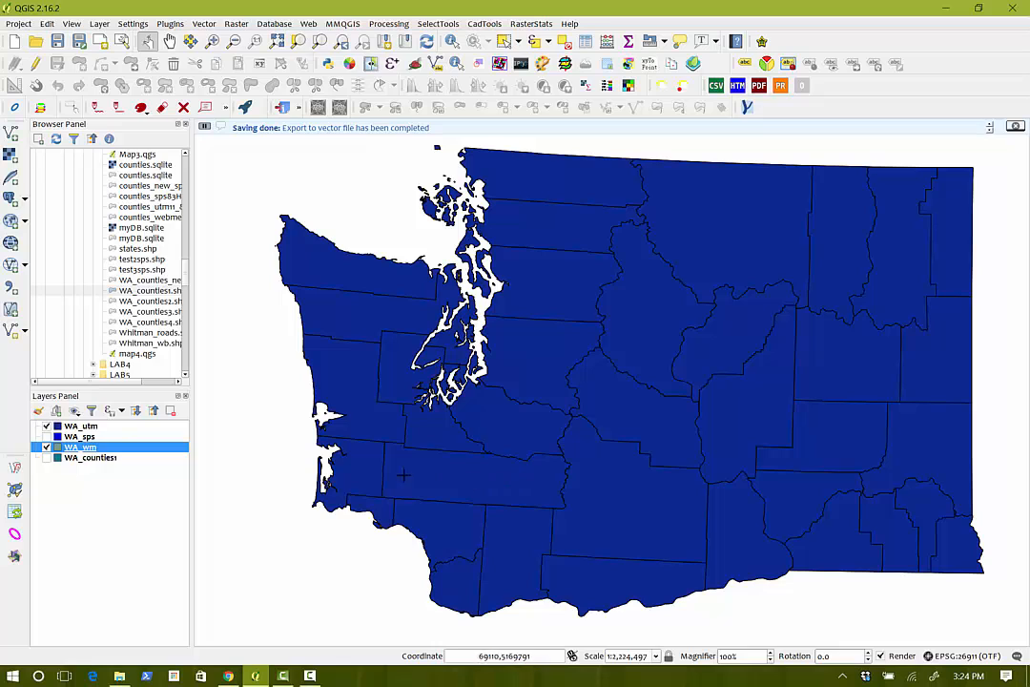
pyautogui.moveTo(79, 448); pyautogui.dragTo(70, 427)
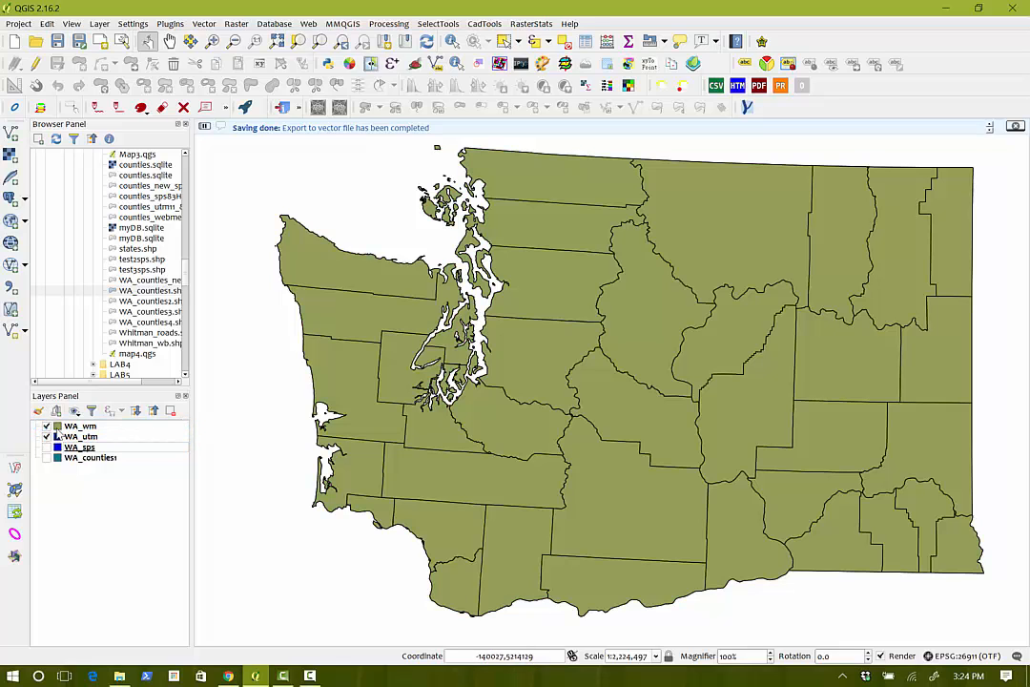
# Hide the WA_utm layer and set the project CRS from the WA_wm layer.
pyautogui.click(46, 436)
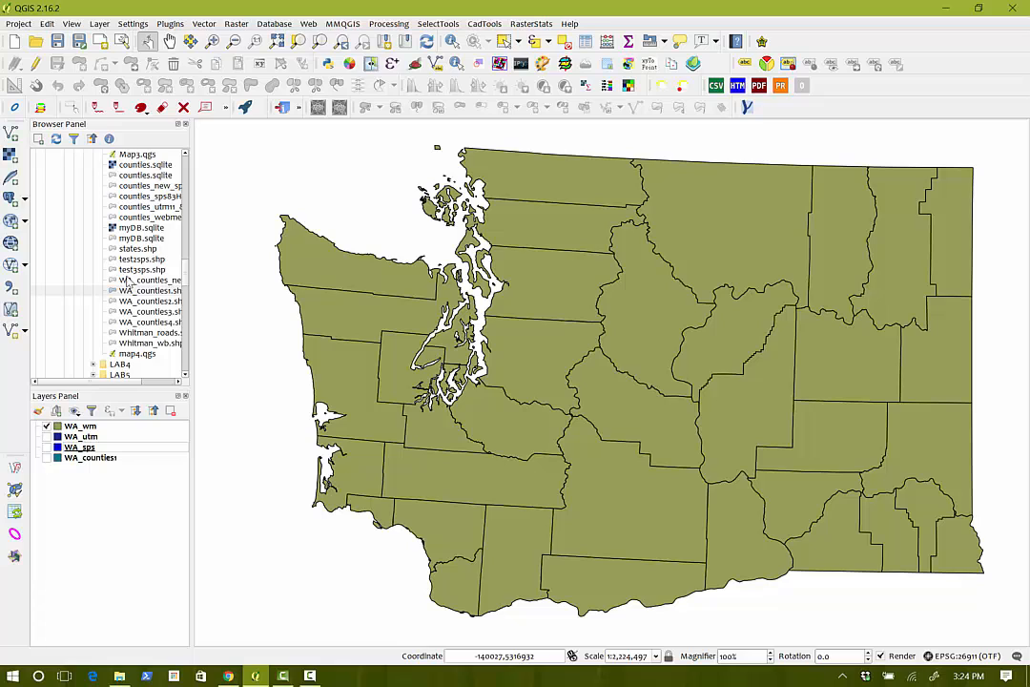
pyautogui.rightClick(79, 426)
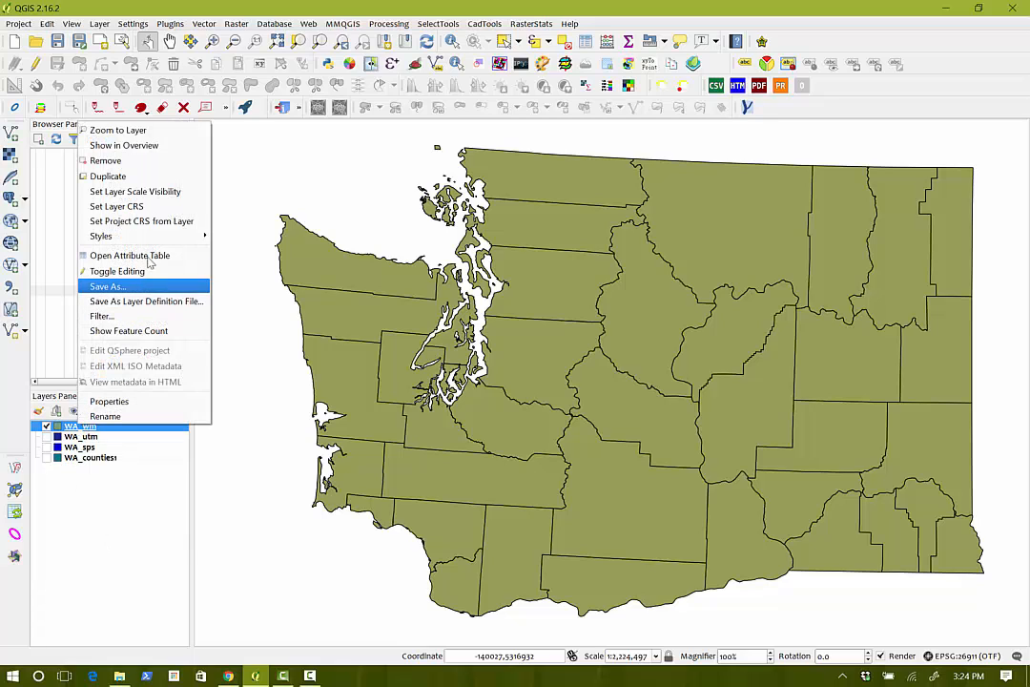
pyautogui.click(158, 221)
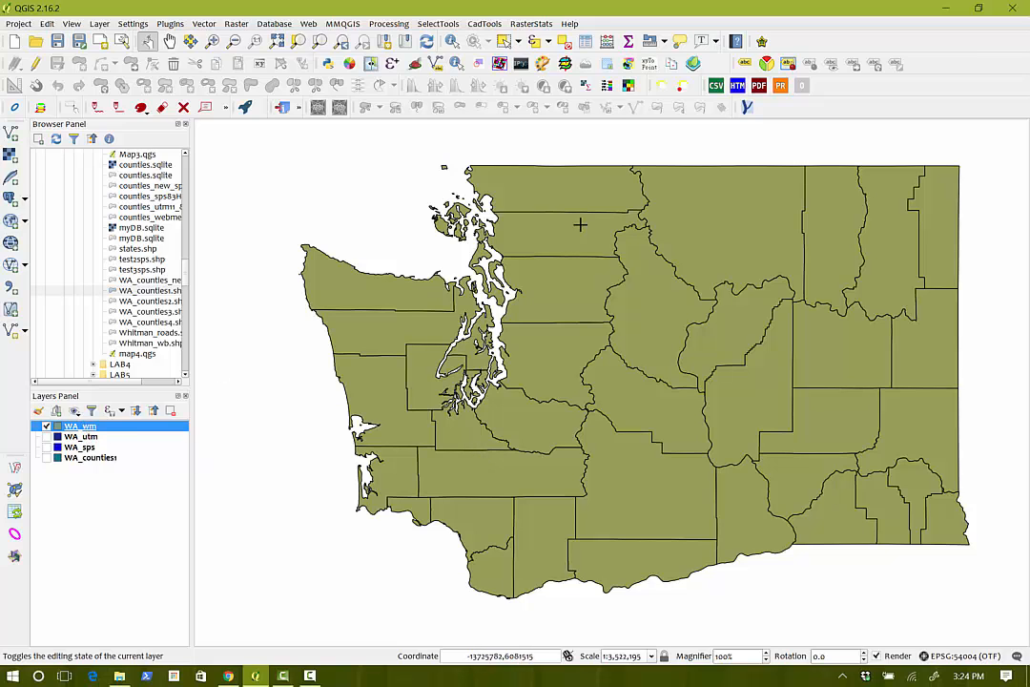
# Start editing the WA_wm attribute table and set up a new decimal number (real) field named sq_miles in the field calculator.
pyautogui.click(586, 42)
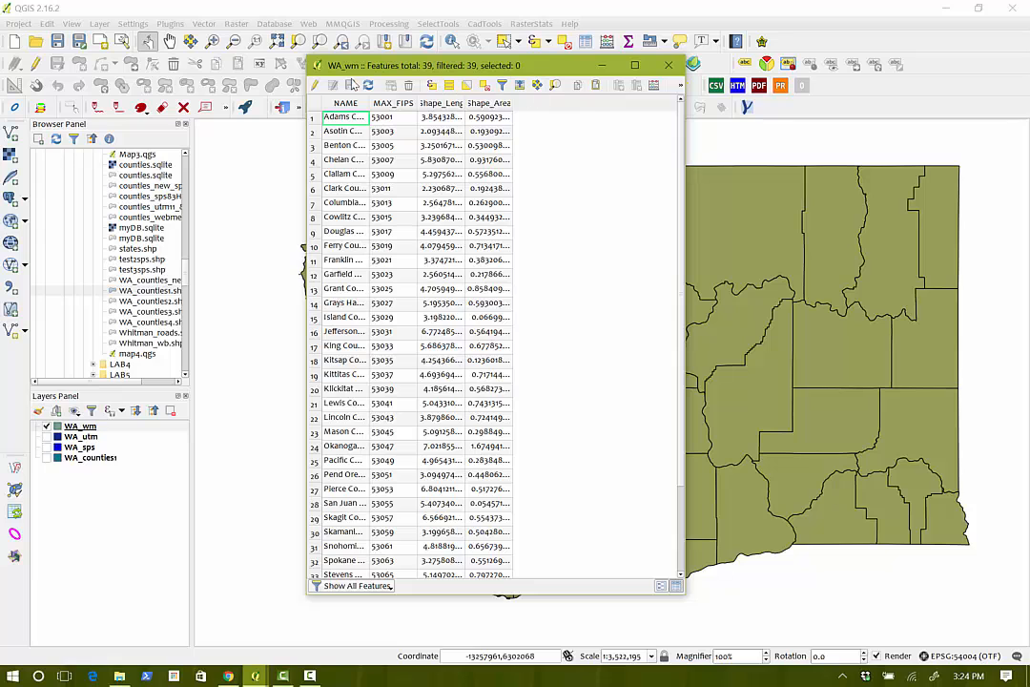
pyautogui.click(315, 85)
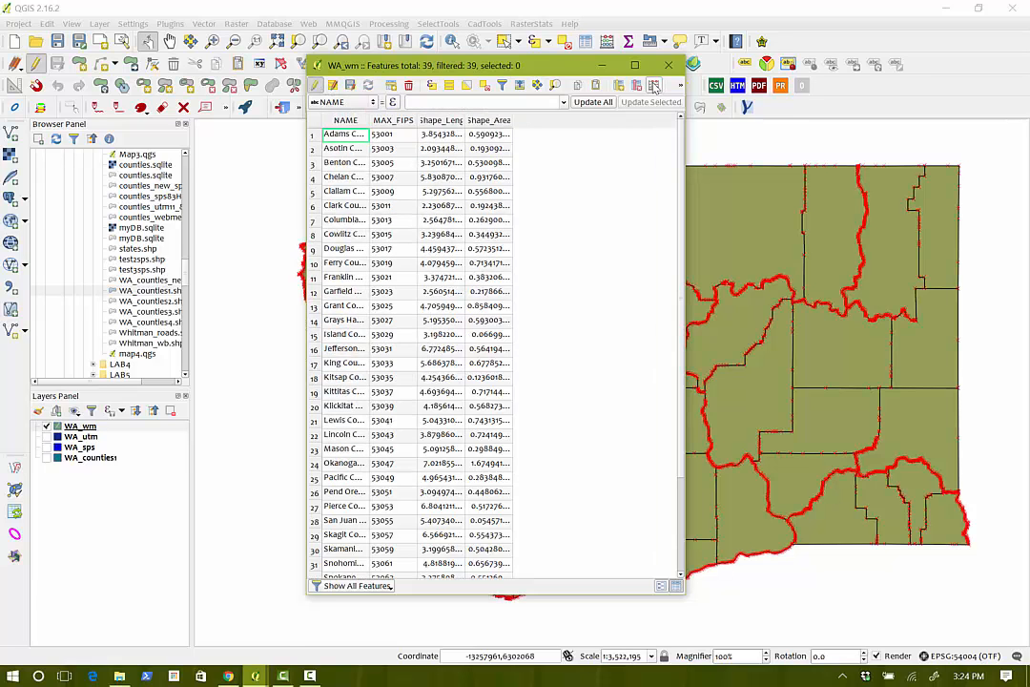
pyautogui.click(654, 88)
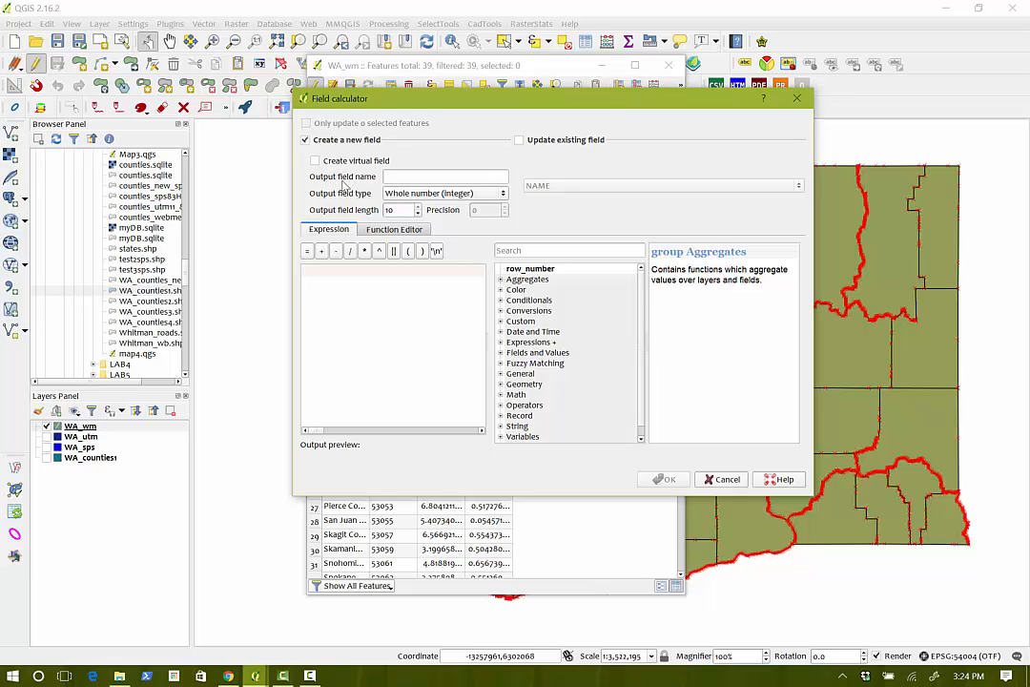
pyautogui.click(411, 175)
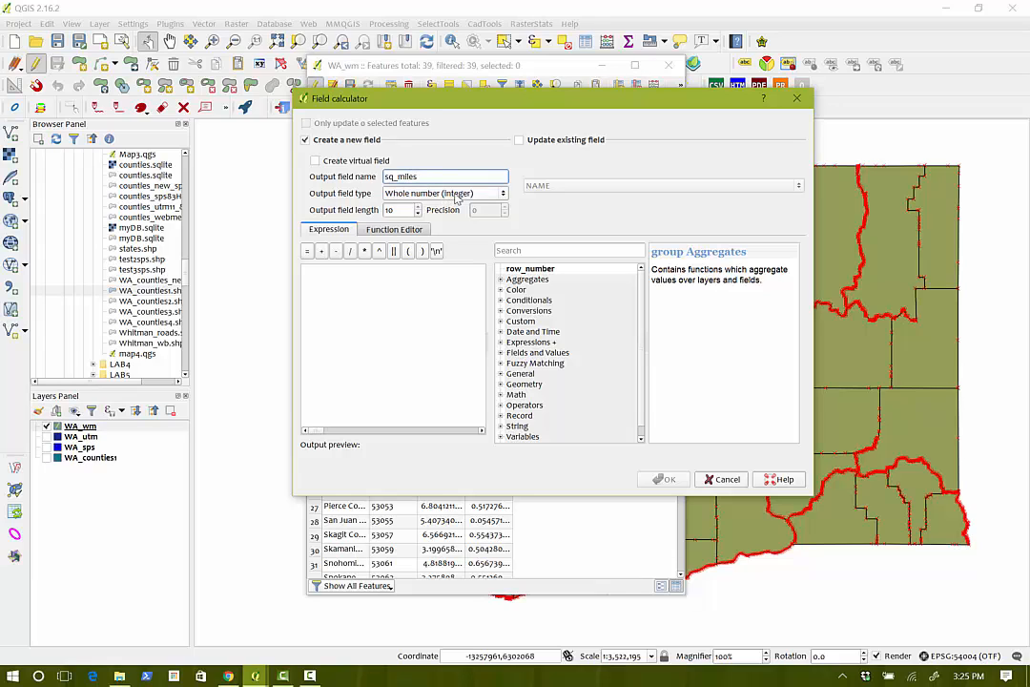
pyautogui.click(458, 192)
pyautogui.click(446, 220)
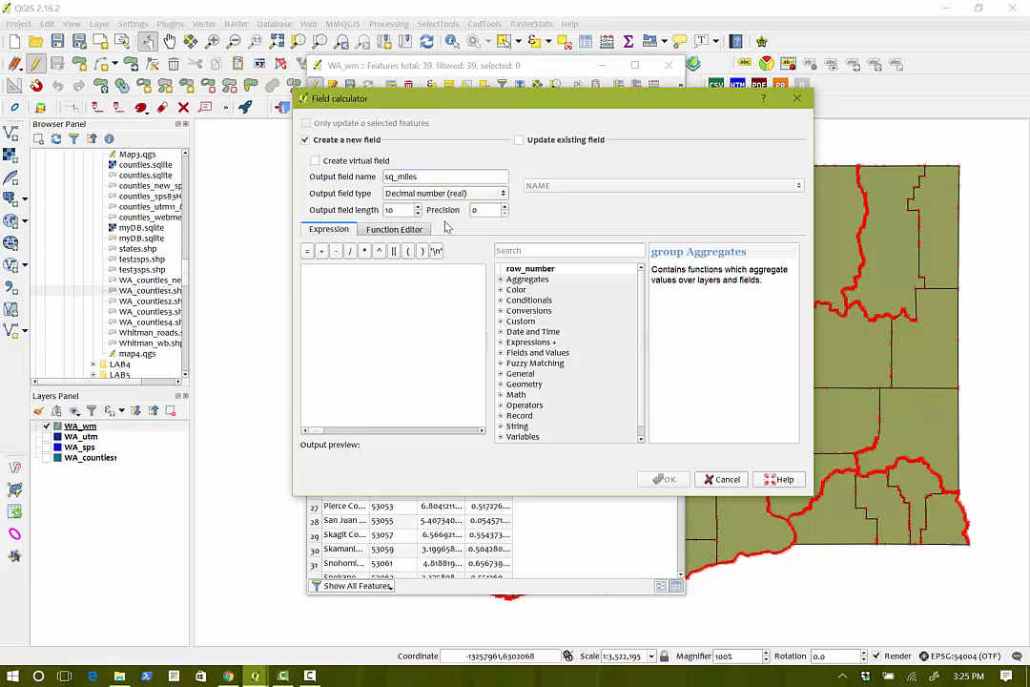
# Calculate the sq_miles field with the expression area($geometry) * 3.861e-7.
pyautogui.click(378, 274)
pyautogui.write('ar')
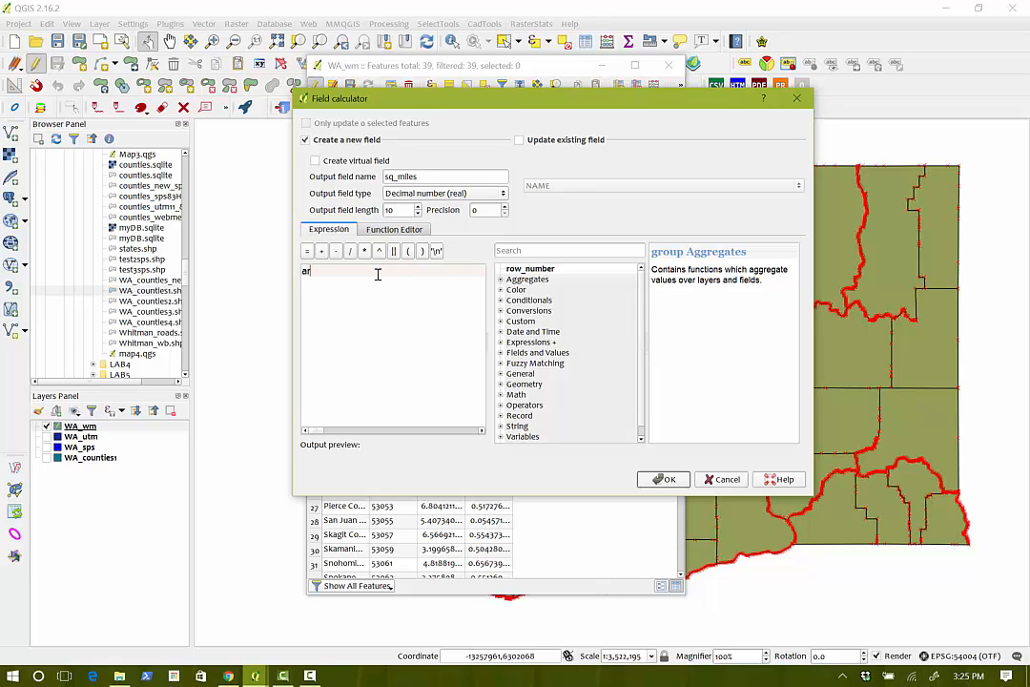
pyautogui.write('e3a')
pyautogui.write('a($')
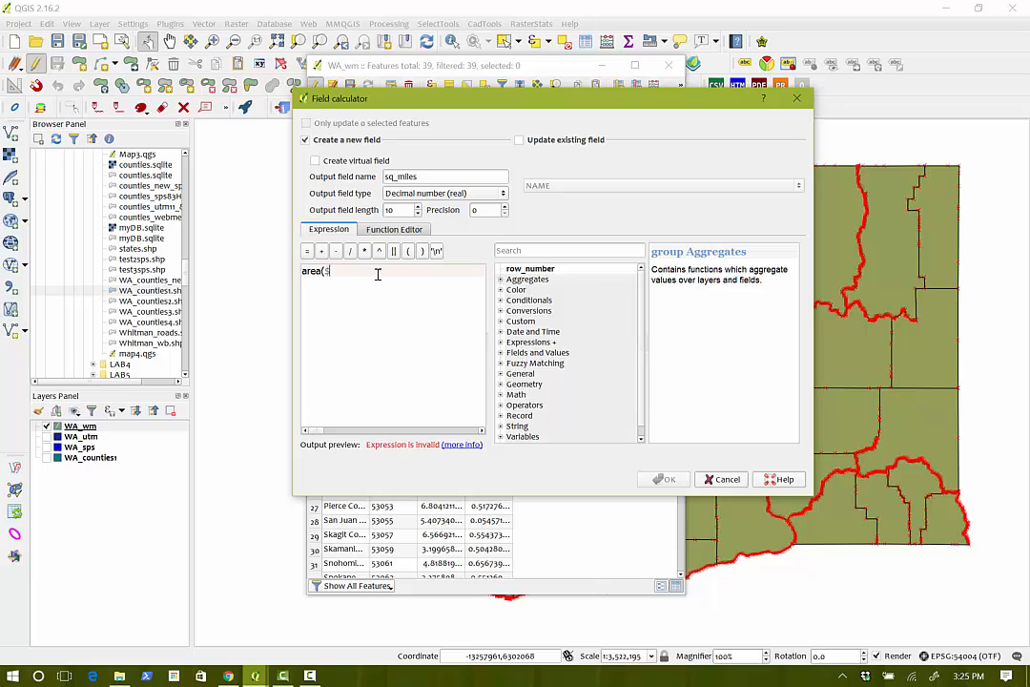
pyautogui.write('geometry)')
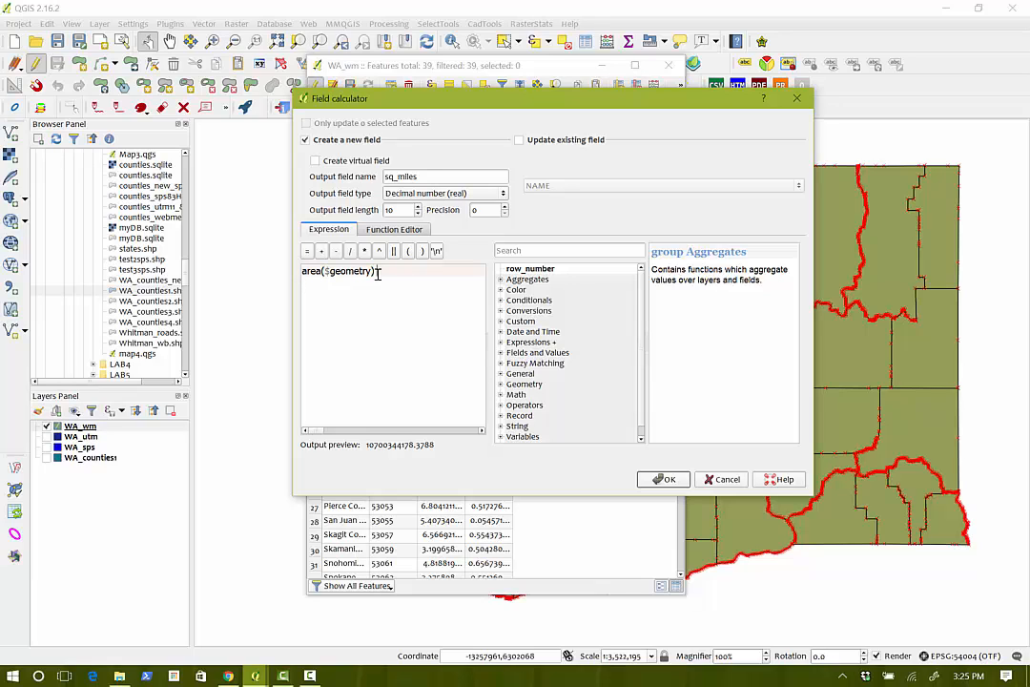
pyautogui.write('/')
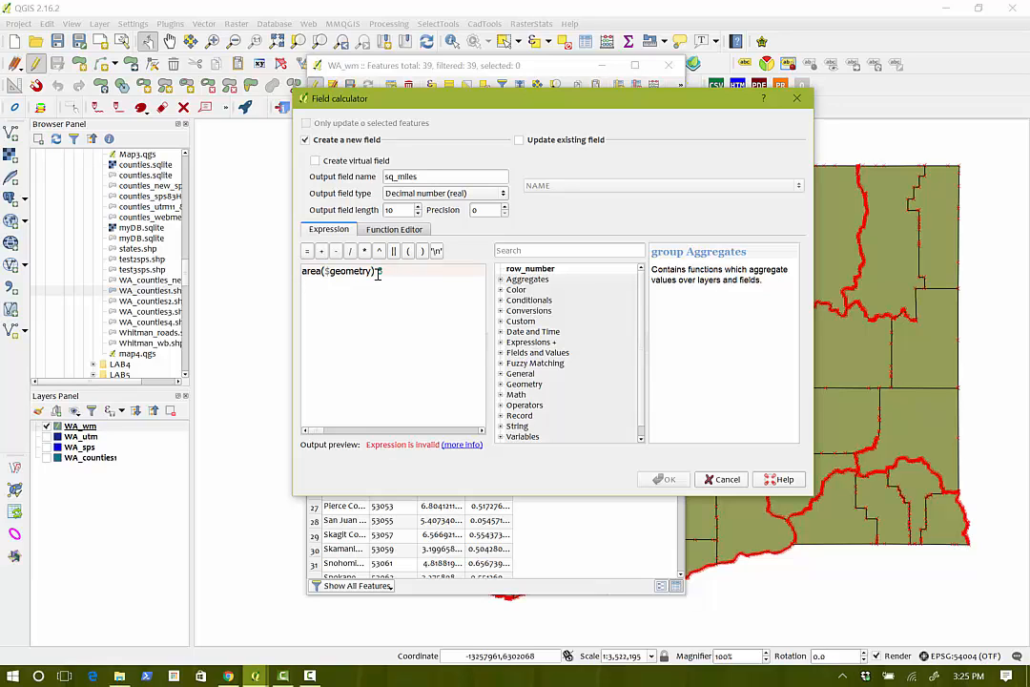
pyautogui.press('BackSpace')
pyautogui.write(' 8')
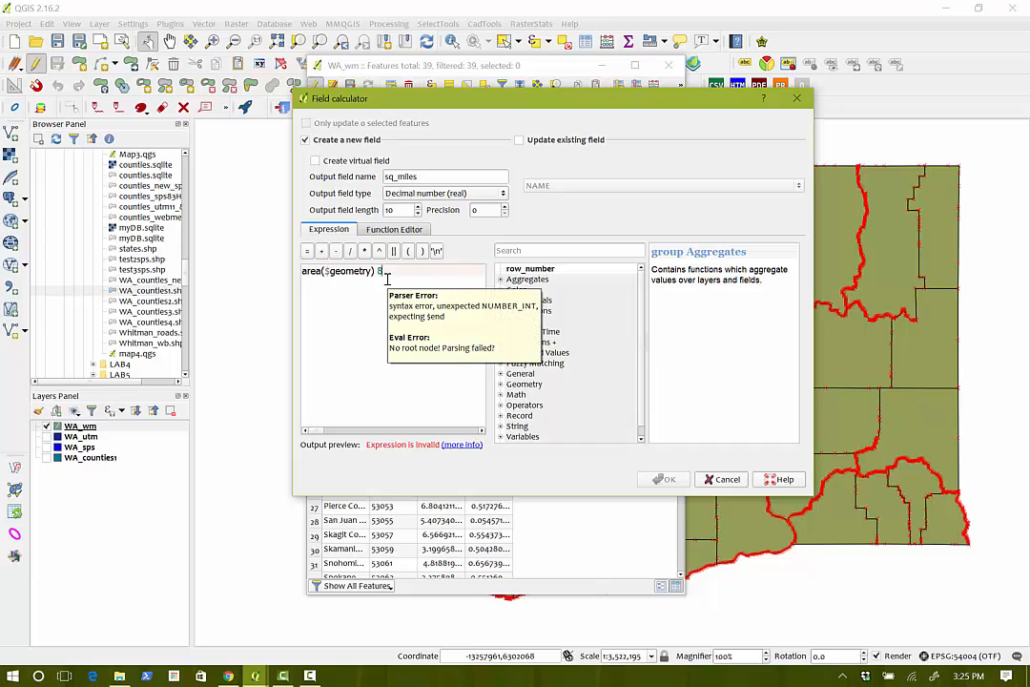
pyautogui.press('BackSpace')
pyautogui.write('*')
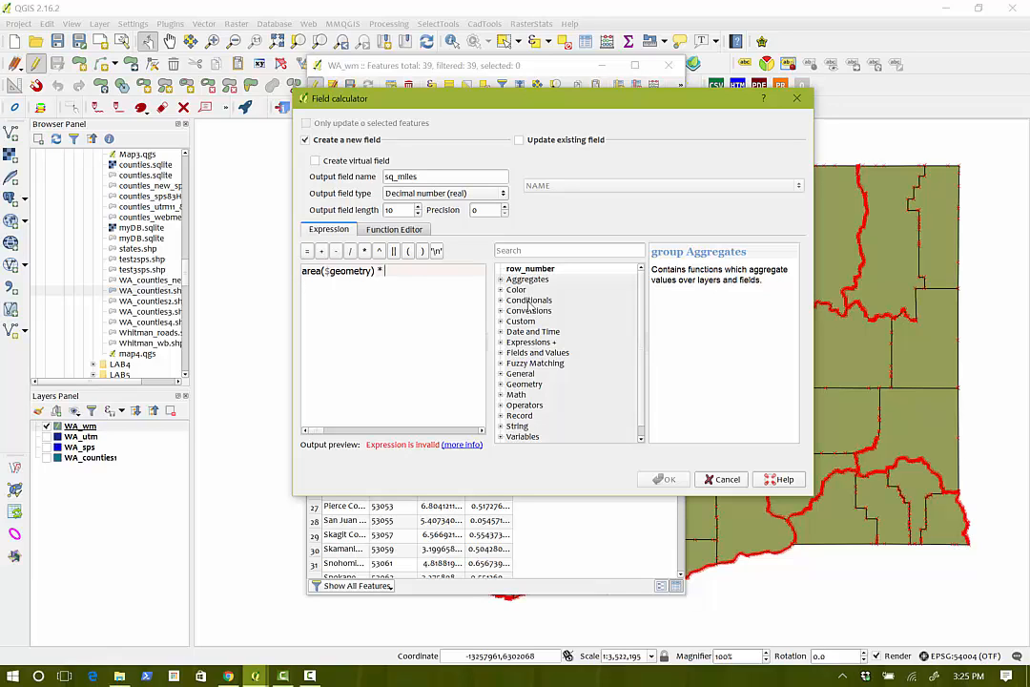
pyautogui.write('3.861e-7')
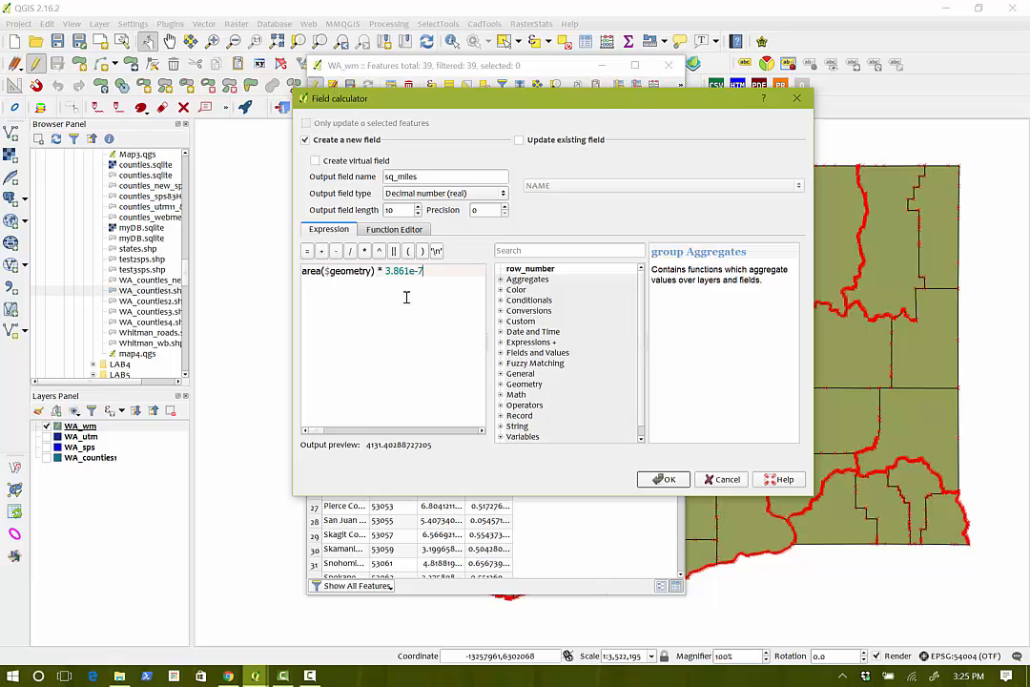
pyautogui.click(665, 481)
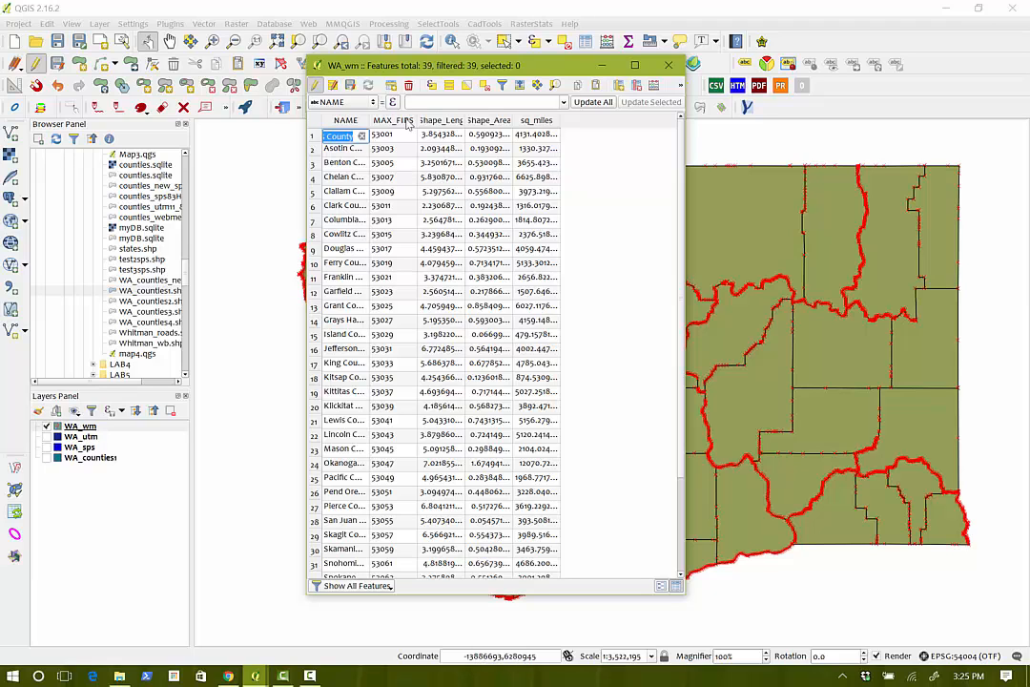
# Fit the NAME column to its contents, sort the table by county name in descending order and select the Whitman County row.
pyautogui.doubleClick(370, 118)
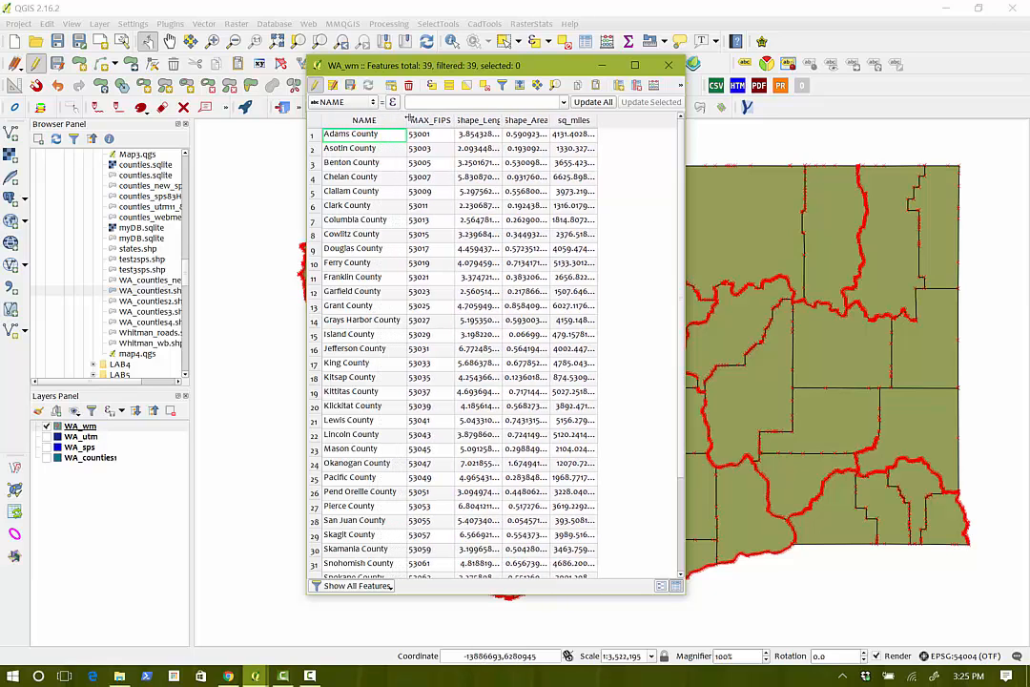
pyautogui.click(370, 120)
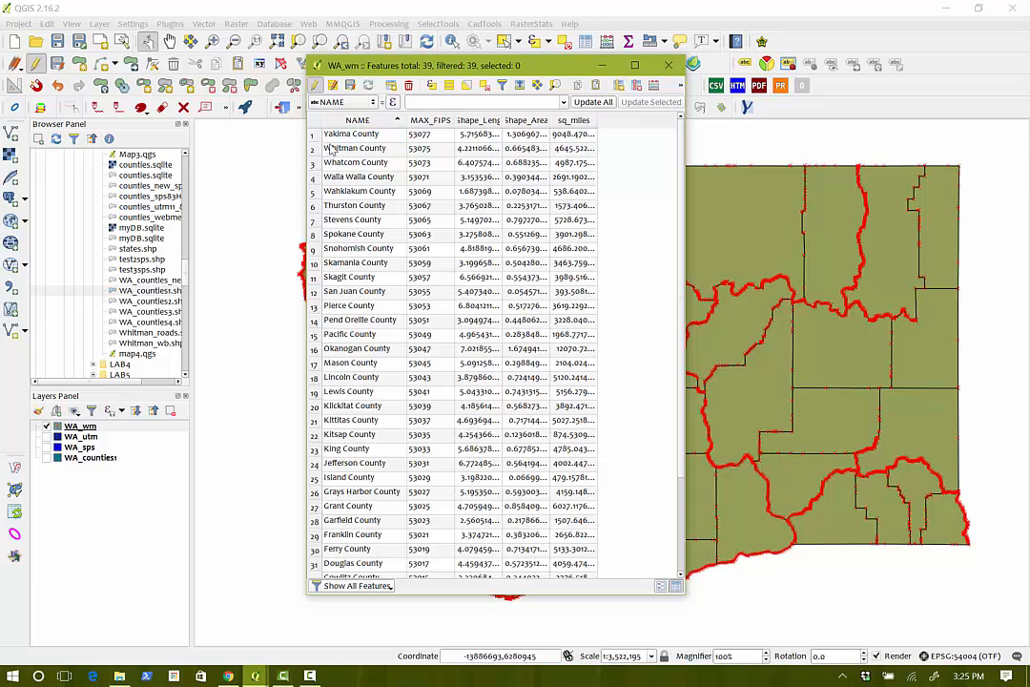
pyautogui.click(341, 148)
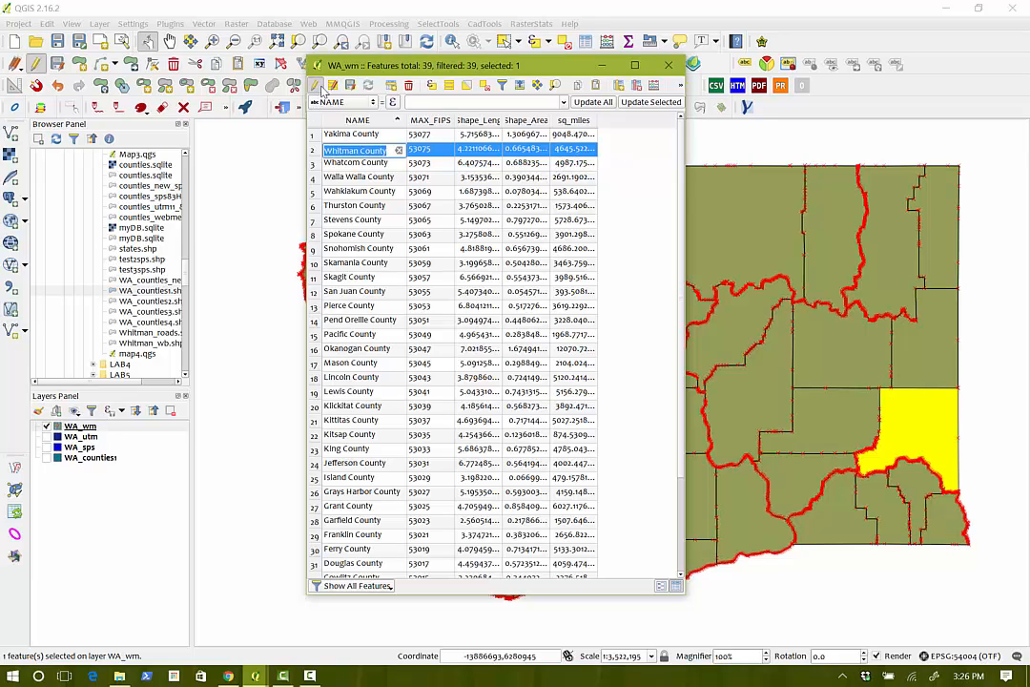
# Save the WA_wm attribute edits and stop editing the layer.
pyautogui.click(351, 86)
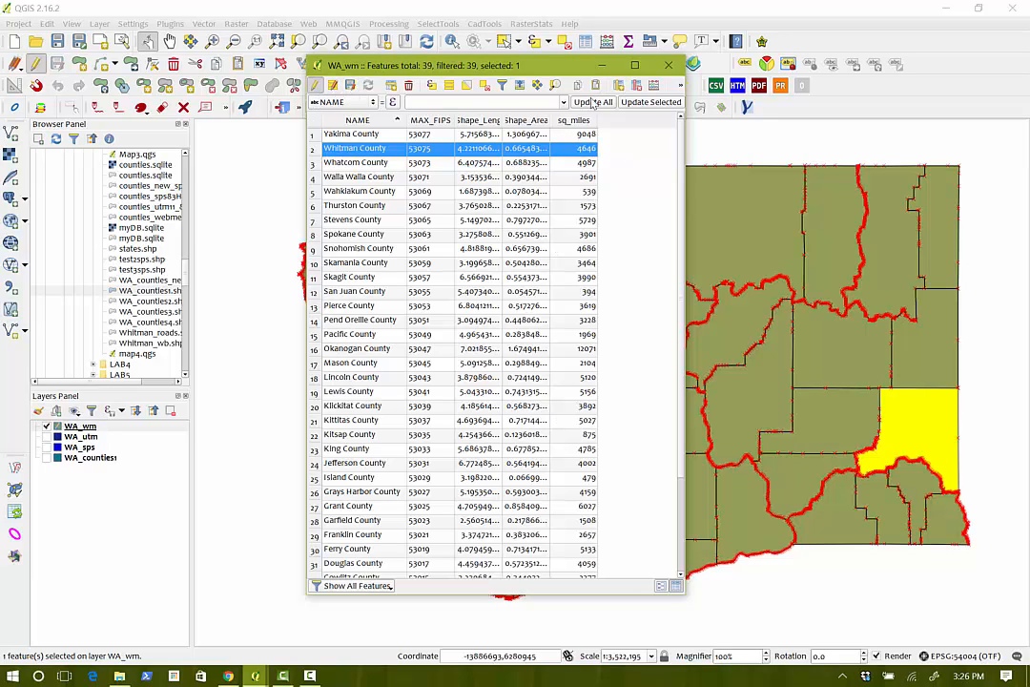
pyautogui.click(315, 85)
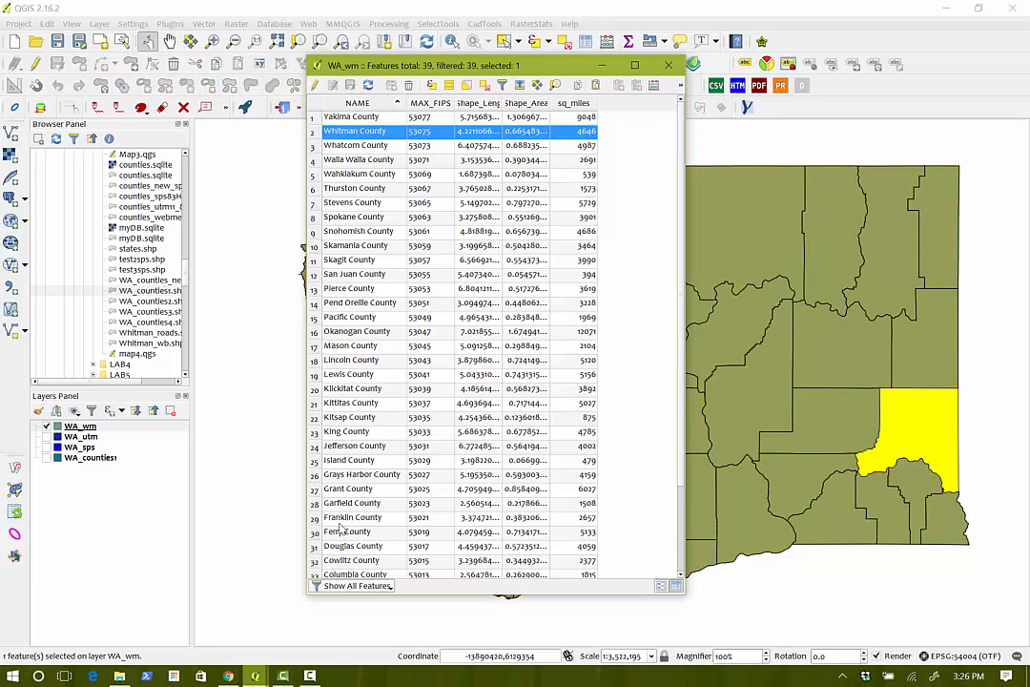
# Select Mason County in the WA_wm table, close the table and examine the county up close on the map.
pyautogui.click(314, 347)
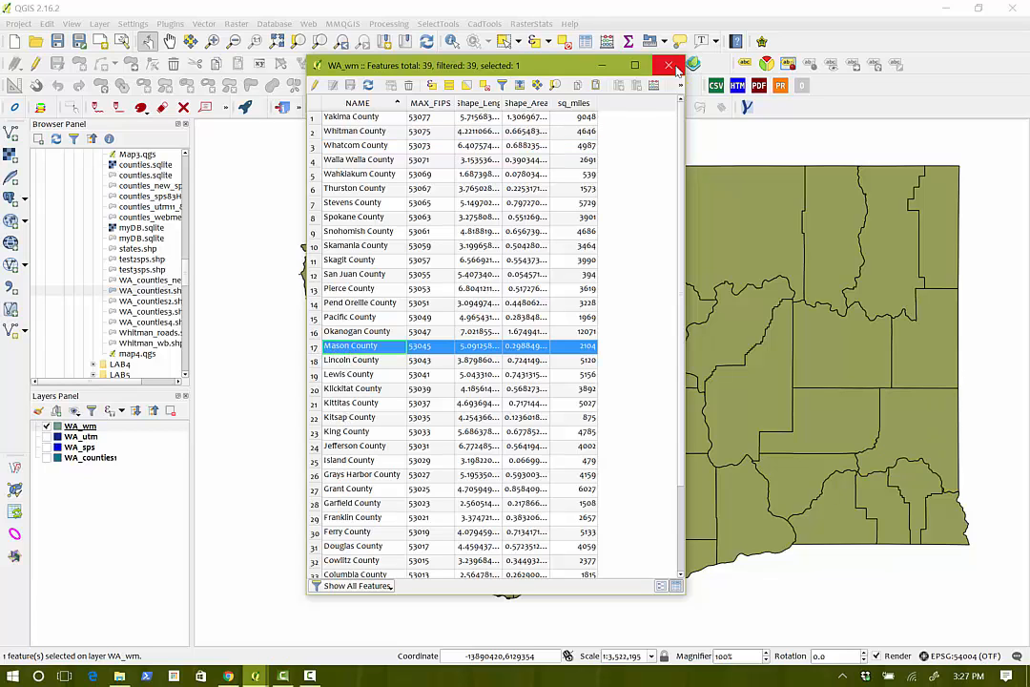
pyautogui.click(668, 65)
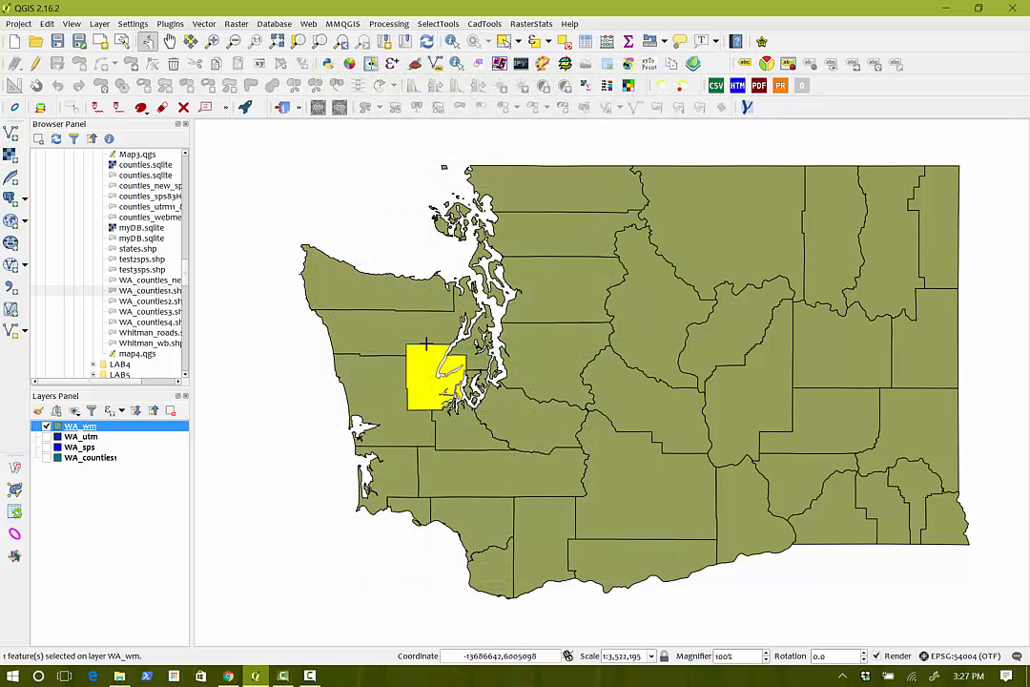
pyautogui.scroll(2, 405, 341)
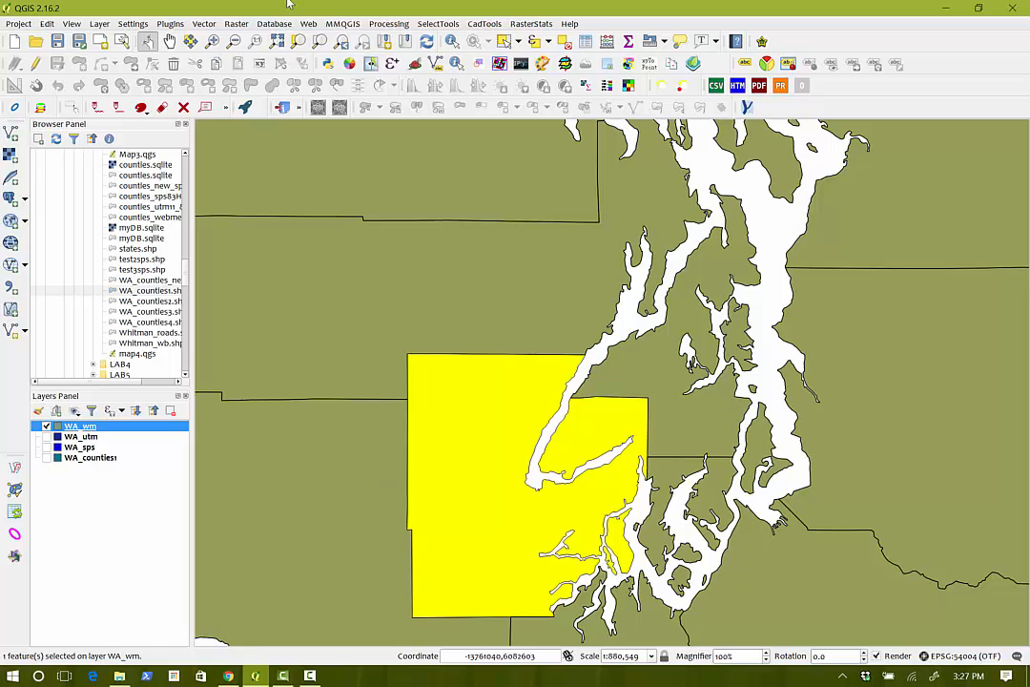
# Create a new print composer without a title, enlarge its window and fit the whole page in view.
pyautogui.click(23, 23)
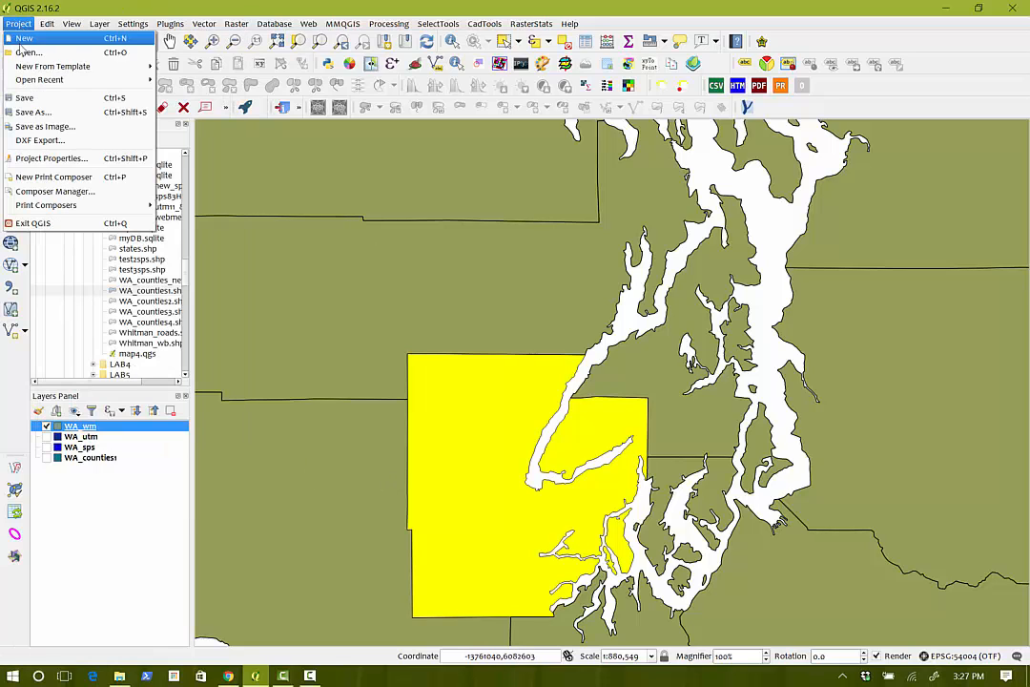
pyautogui.click(34, 177)
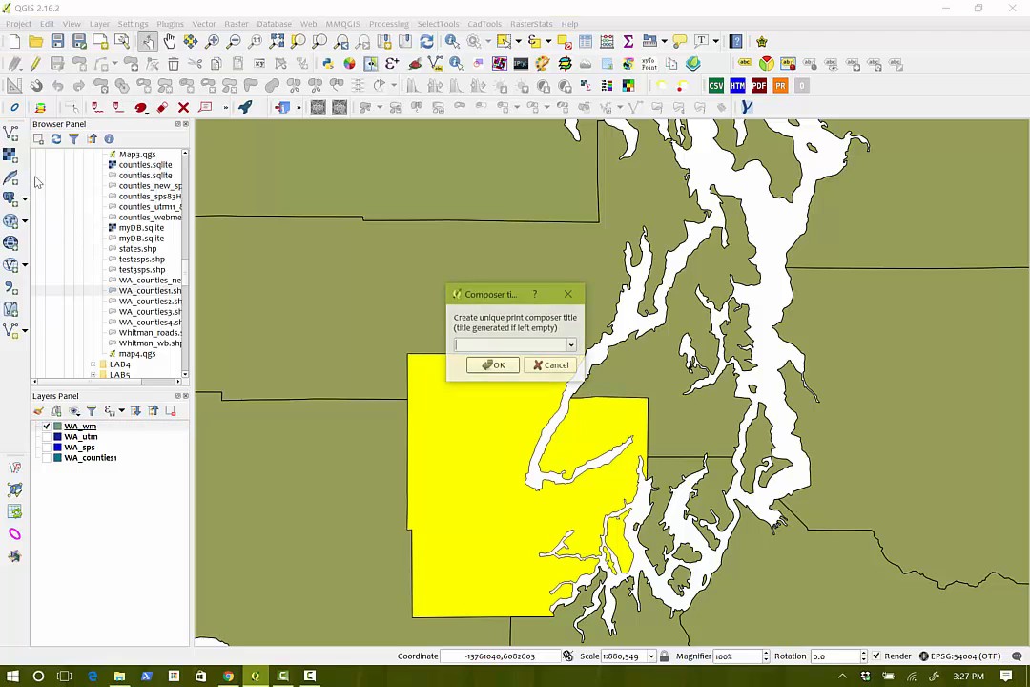
pyautogui.click(497, 366)
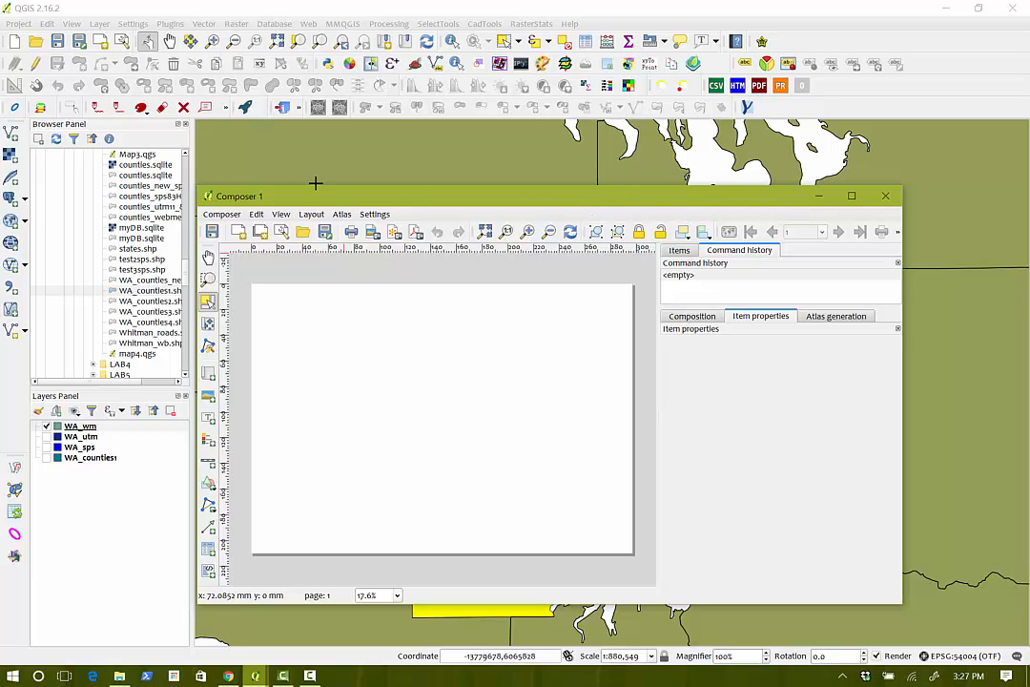
pyautogui.moveTo(195, 187); pyautogui.dragTo(52, 25)
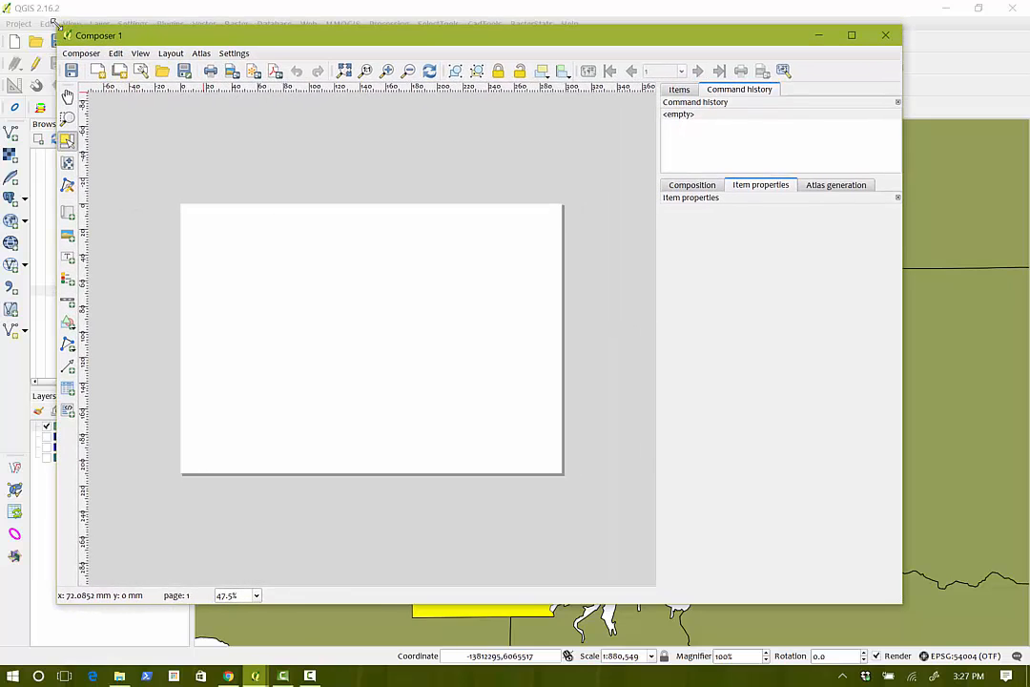
pyautogui.click(345, 72)
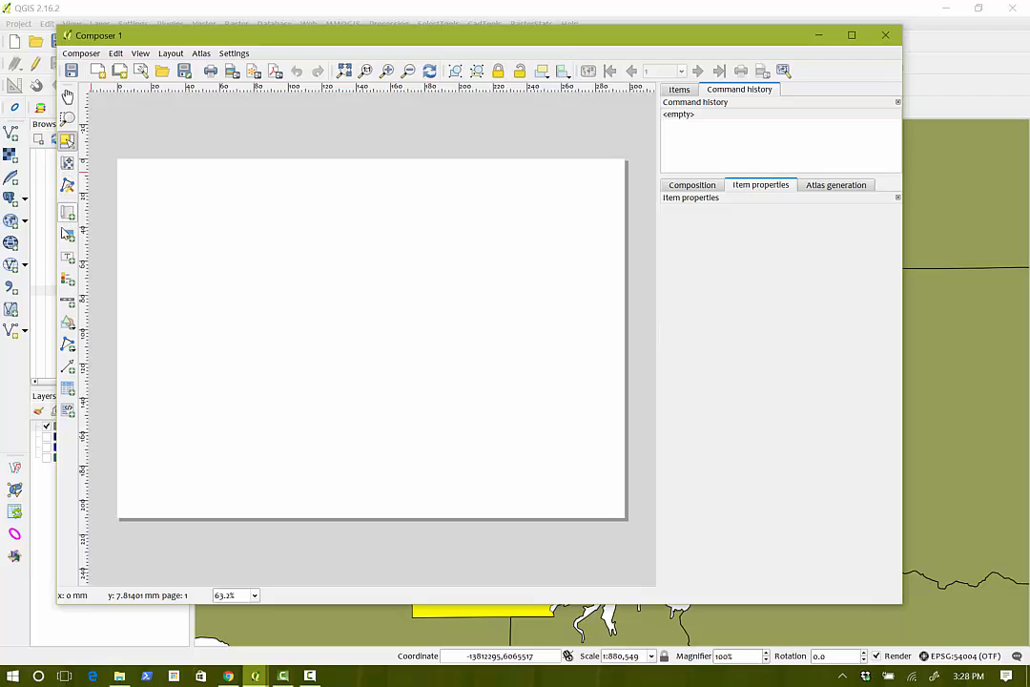
# Add a map item in the middle of the page and adjust its content so all of Washington fits inside the frame.
pyautogui.click(76, 209)
pyautogui.moveTo(161, 212); pyautogui.dragTo(527, 454)
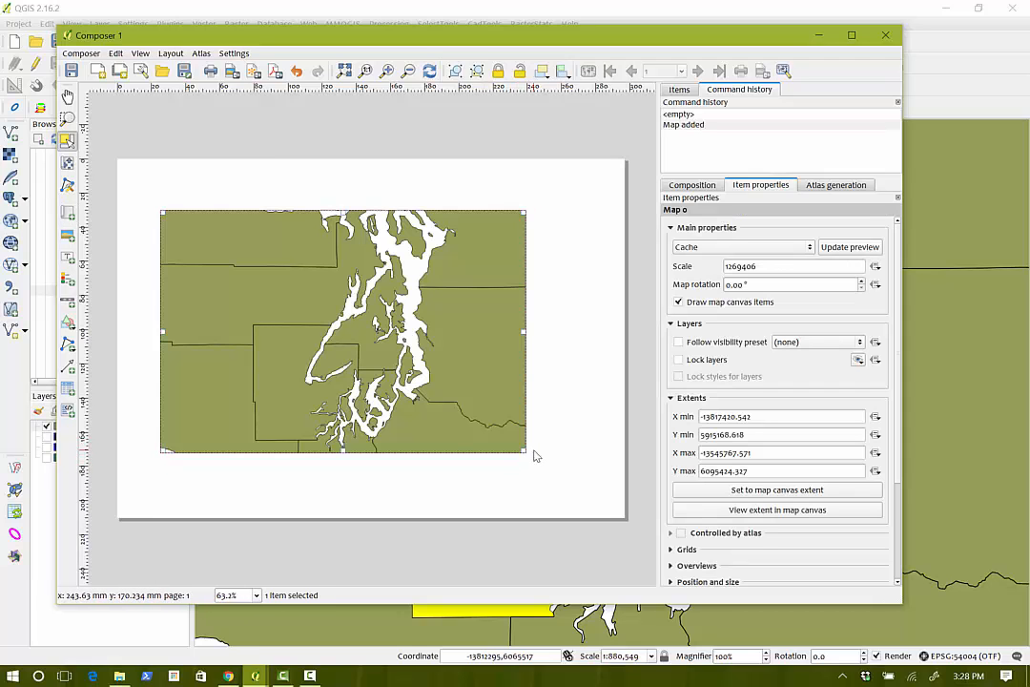
pyautogui.click(68, 164)
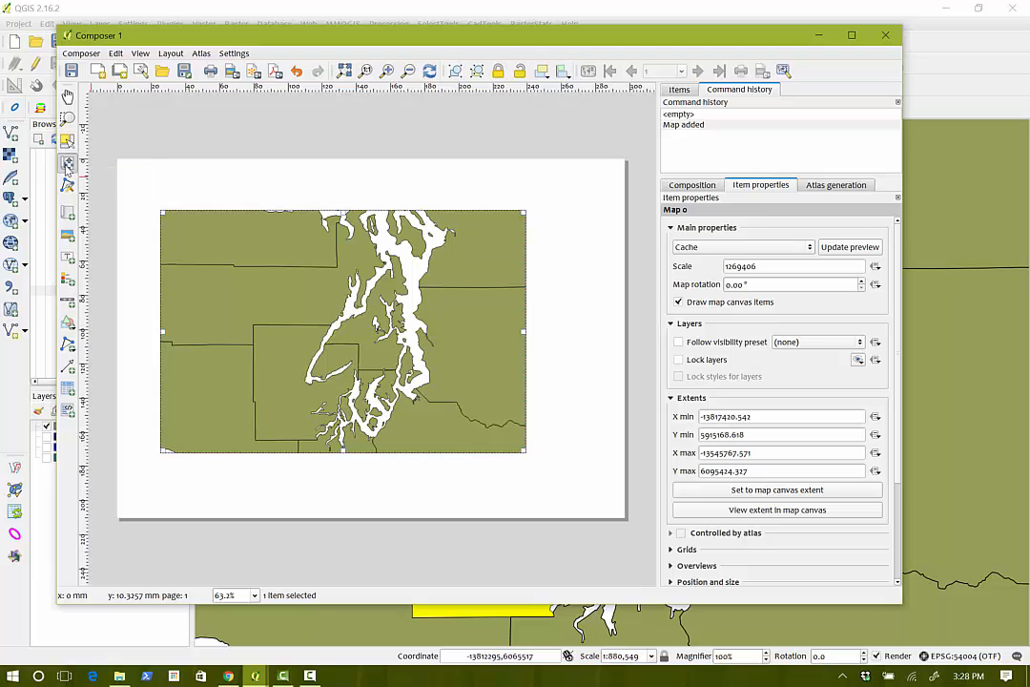
pyautogui.scroll(-2, 336, 326)
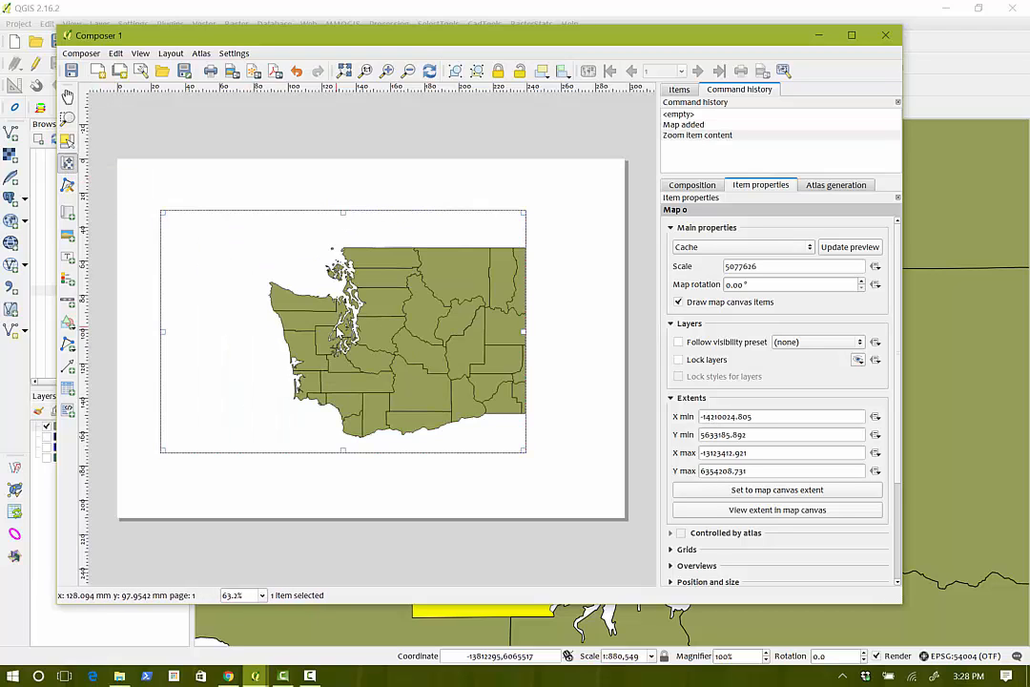
pyautogui.moveTo(415, 334); pyautogui.dragTo(340, 330)
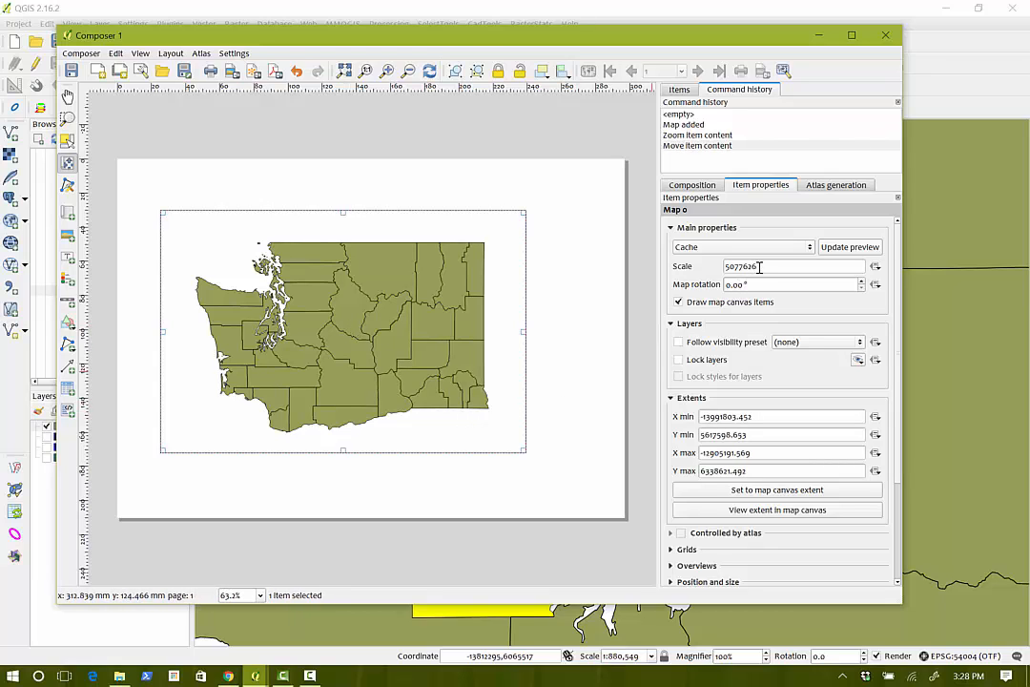
# Set the composer map's scale to 4000000.
pyautogui.moveTo(760, 267); pyautogui.dragTo(701, 268)
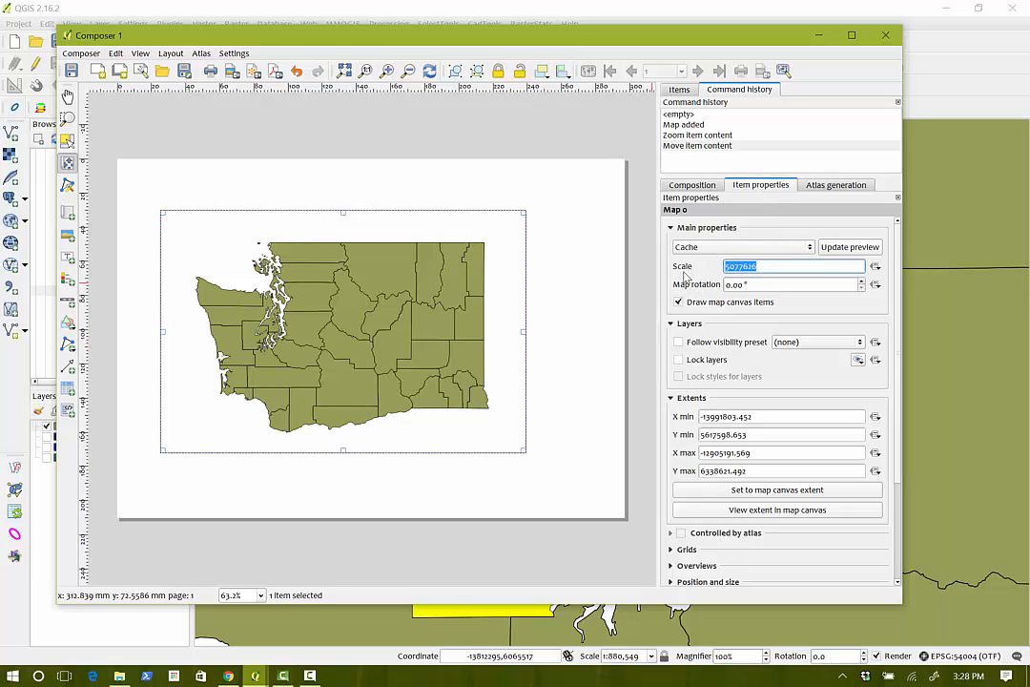
pyautogui.write('4000000')
pyautogui.press('Return')
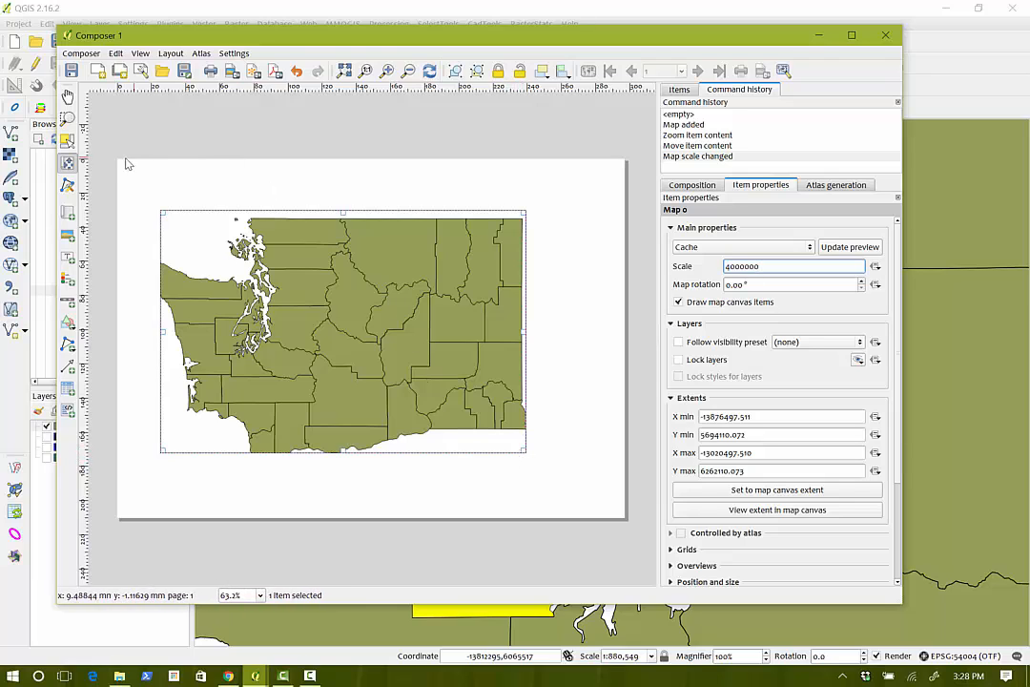
# Enlarge the map item's frame toward the page's lower-right corner and set its scale back to 4000000.
pyautogui.click(68, 140)
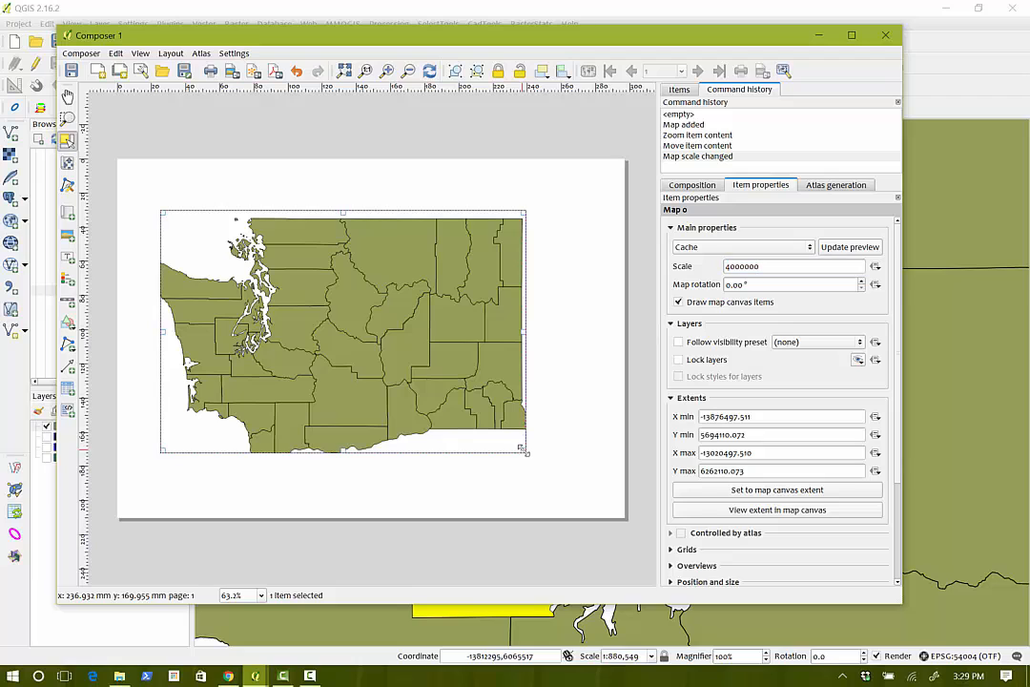
pyautogui.moveTo(525, 451); pyautogui.dragTo(567, 474)
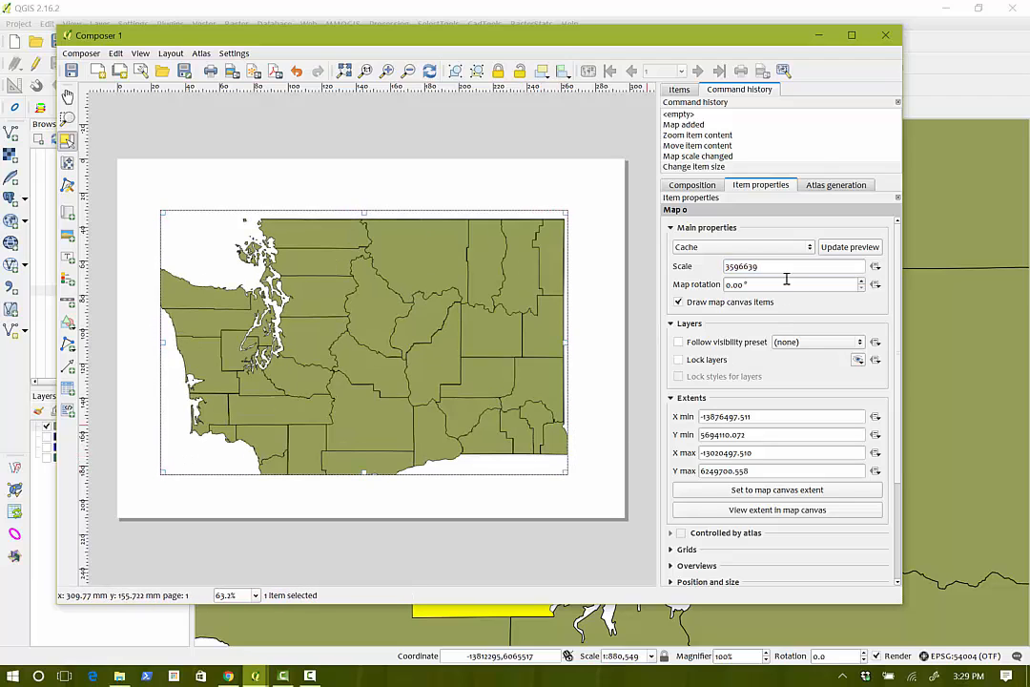
pyautogui.moveTo(768, 267); pyautogui.dragTo(683, 270)
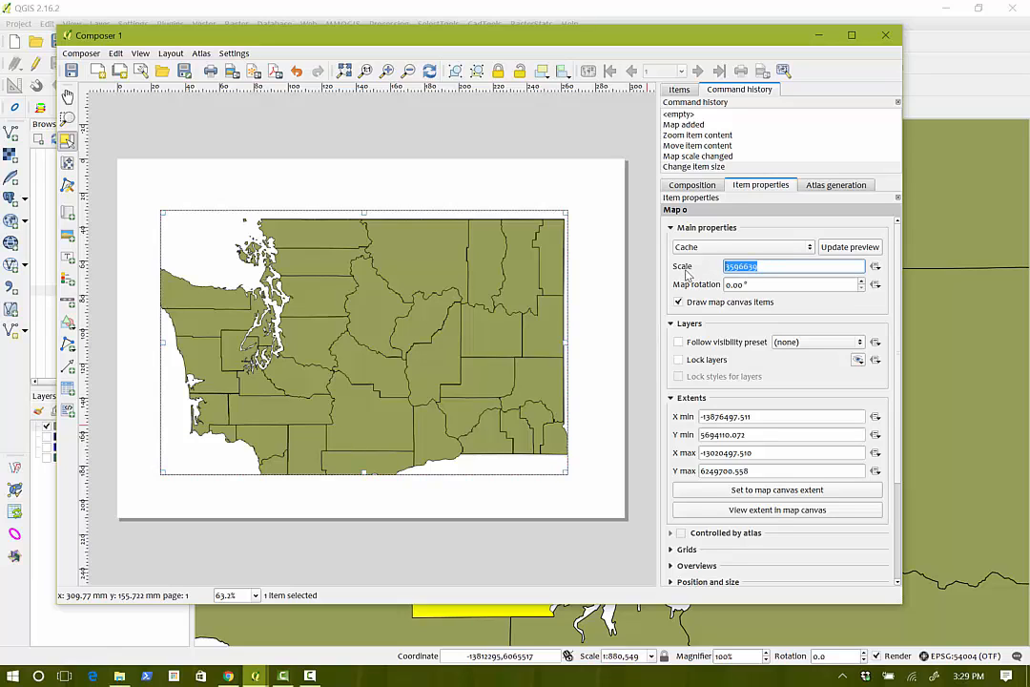
pyautogui.write('4000000')
pyautogui.press('Return')
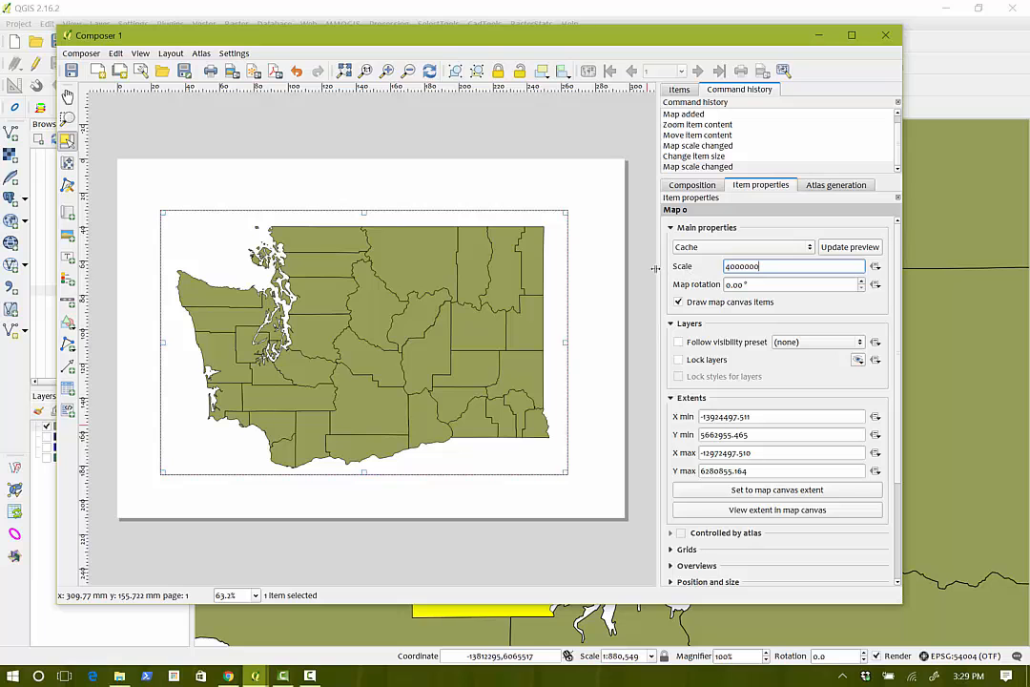
# Add a label about 243 mm wide above the map, reading "Washington Counties" with "World Mercator" on a second line.
pyautogui.moveTo(499, 40); pyautogui.dragTo(589, 53)
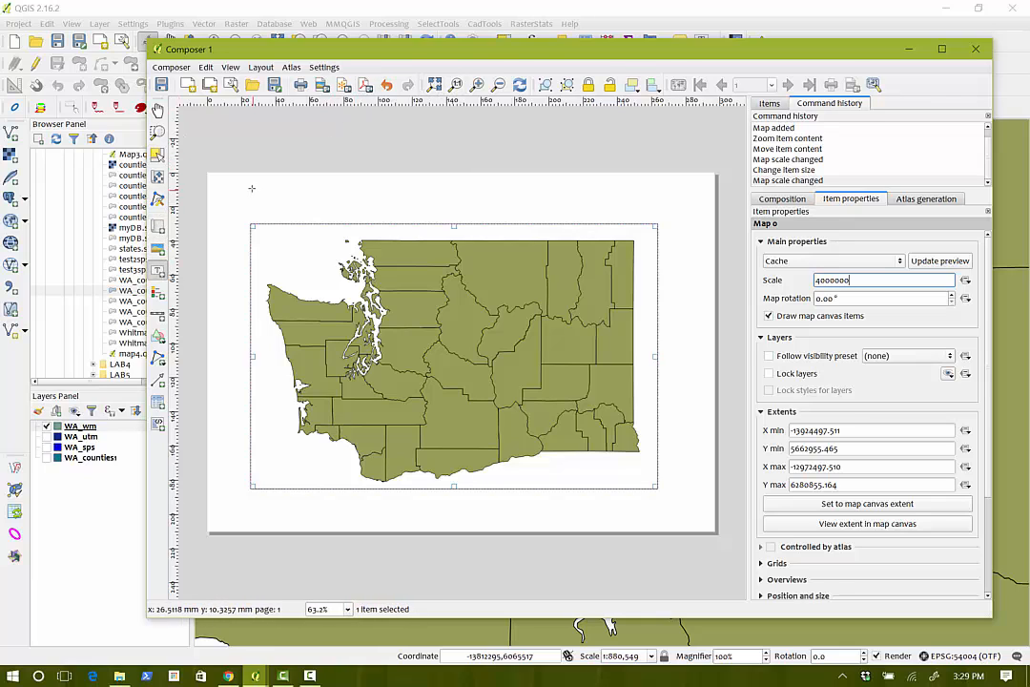
pyautogui.moveTo(253, 188); pyautogui.dragTo(669, 214)
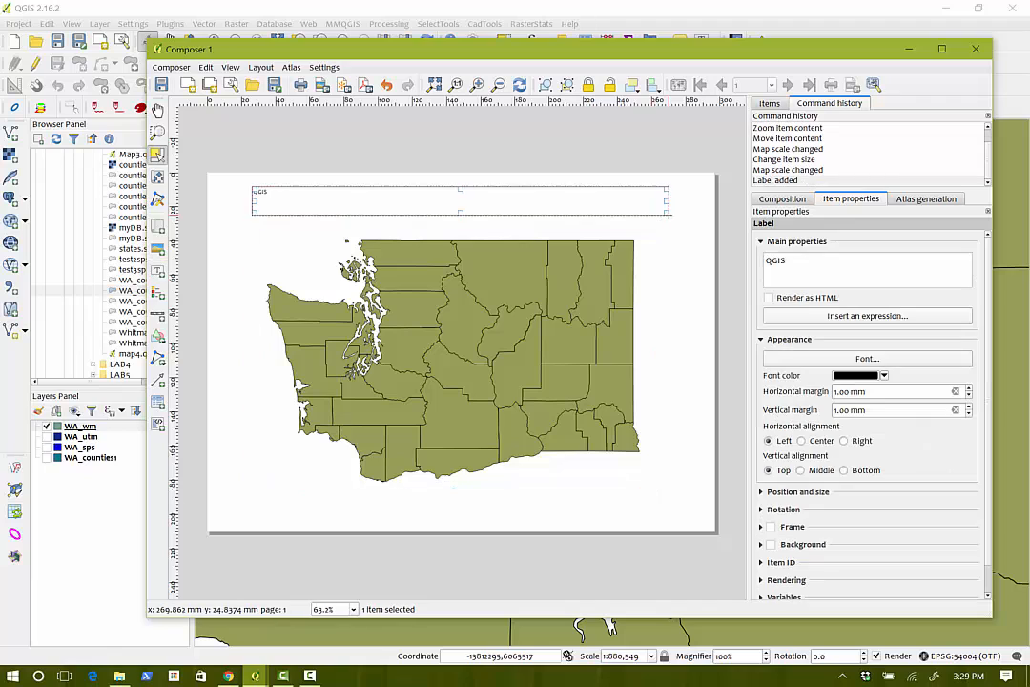
pyautogui.doubleClick(799, 263)
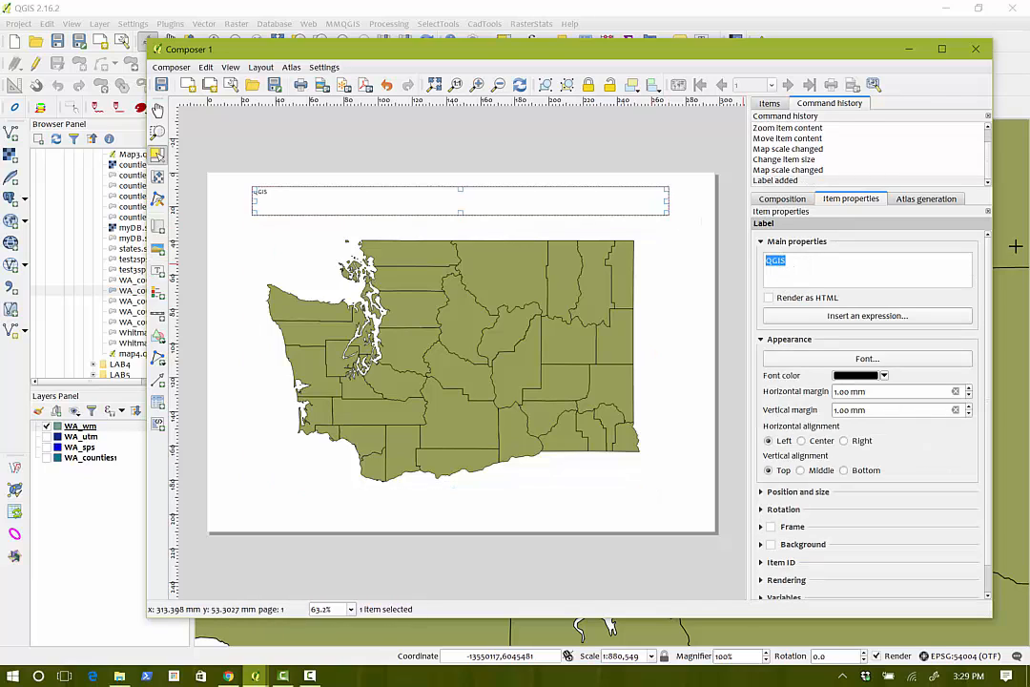
pyautogui.write('Washington Counties')
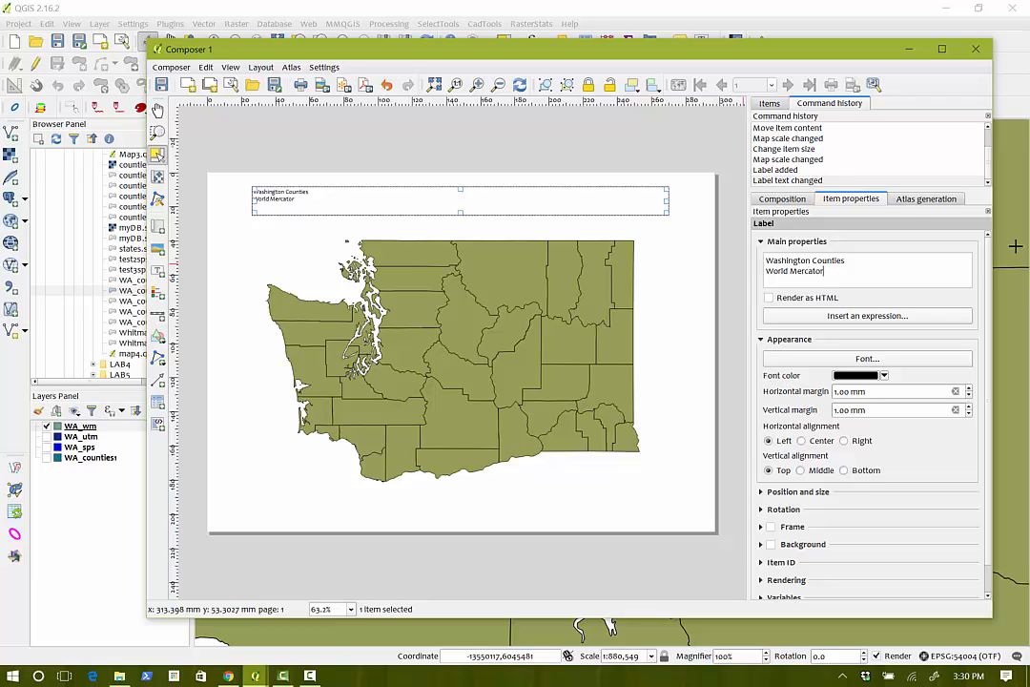
# Set the title label's font size to 36.
pyautogui.click(909, 363)
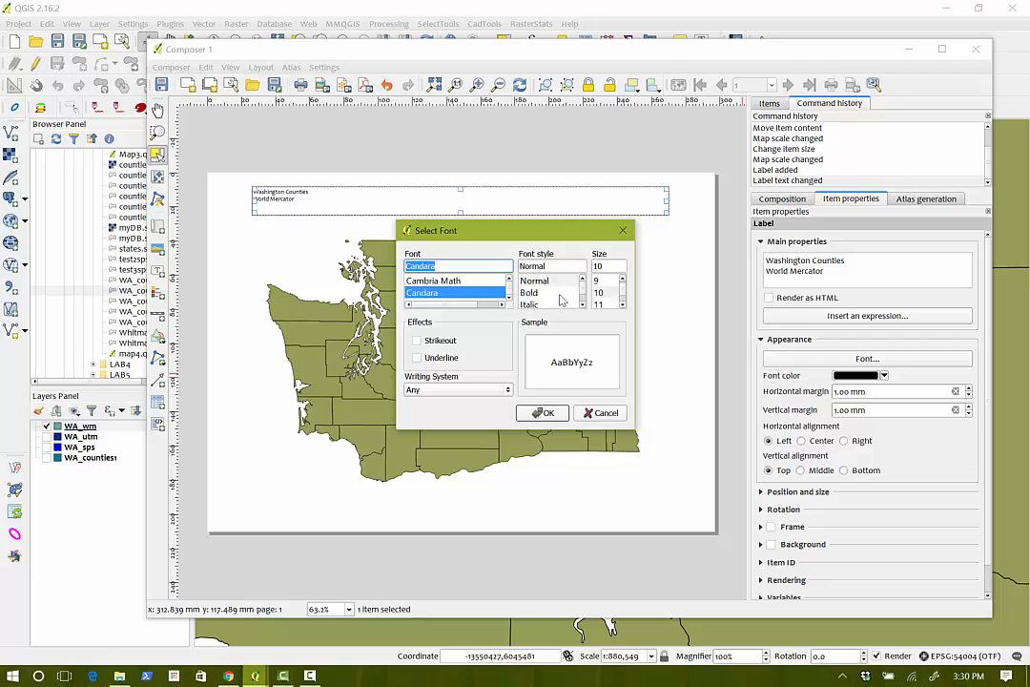
pyautogui.click(623, 303)
pyautogui.click(623, 303)
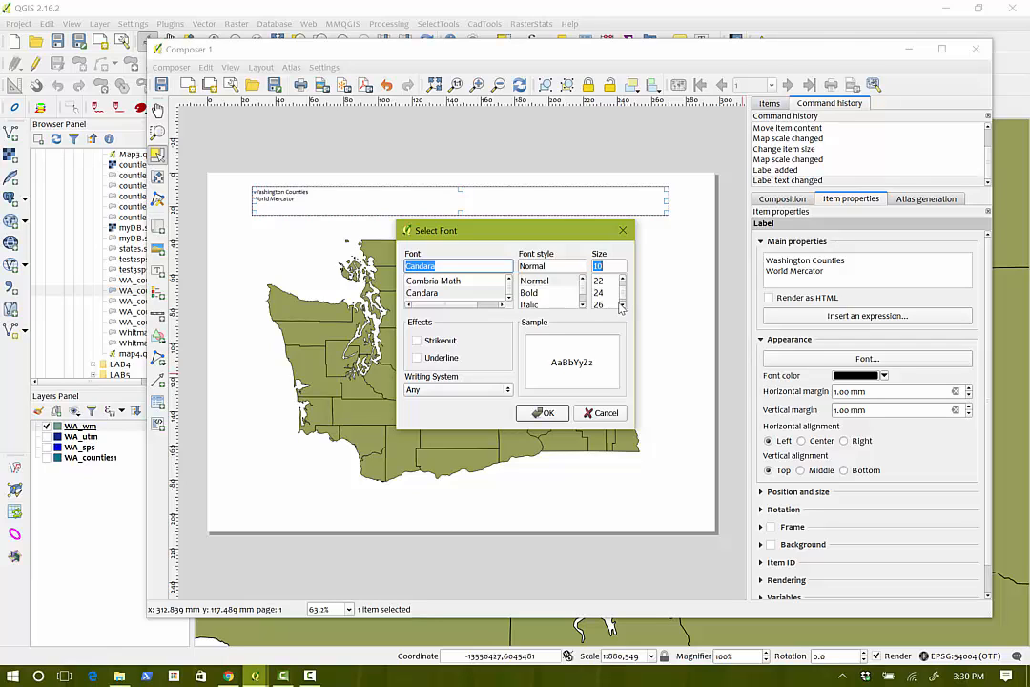
pyautogui.click(623, 305)
pyautogui.click(623, 305)
pyautogui.click(600, 292)
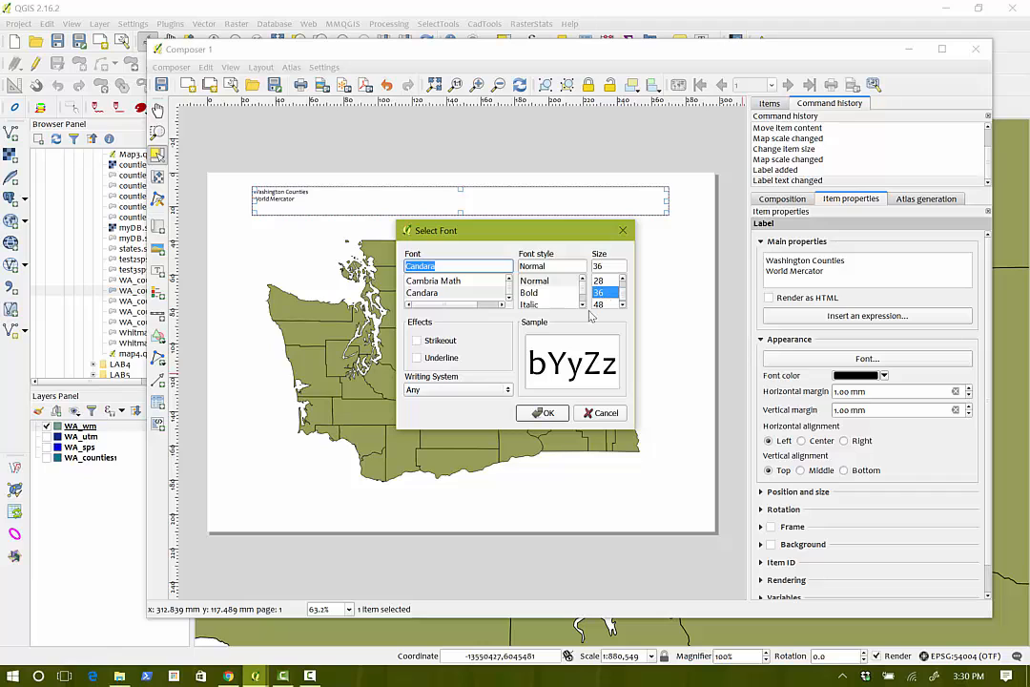
pyautogui.click(545, 413)
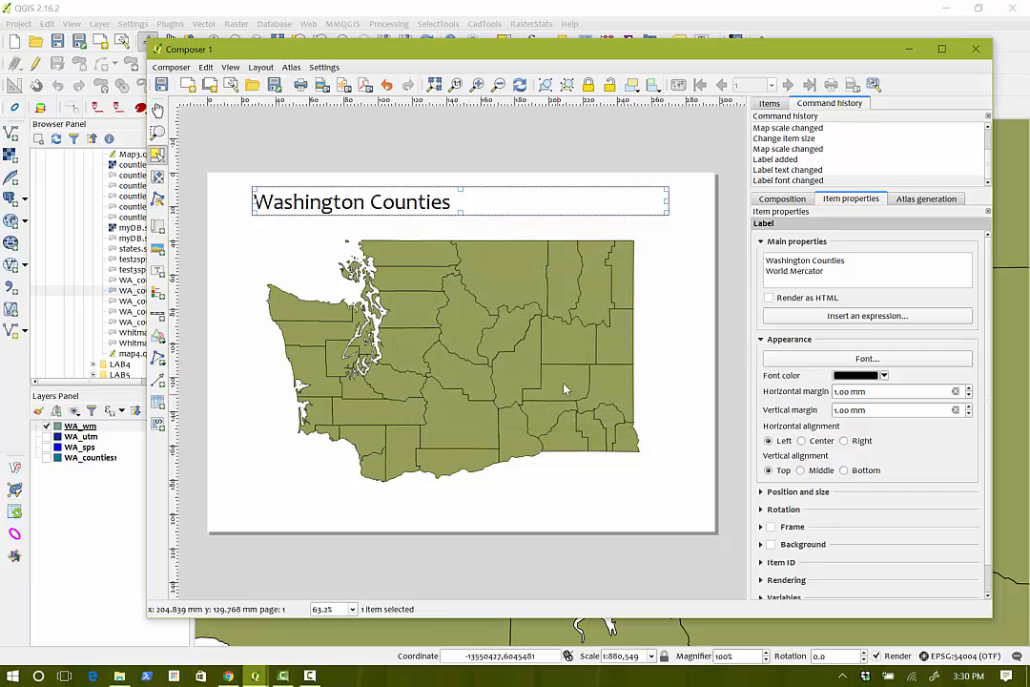
# Make the title label's box taller for two lines and set its font size to 24.
pyautogui.moveTo(461, 211); pyautogui.dragTo(461, 232)
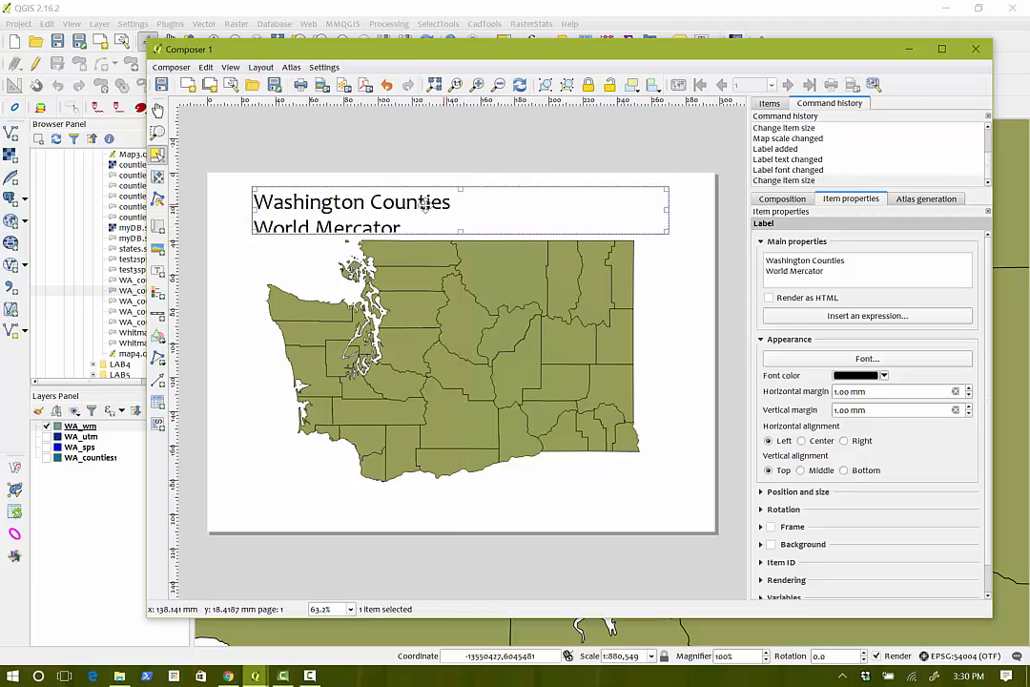
pyautogui.click(875, 360)
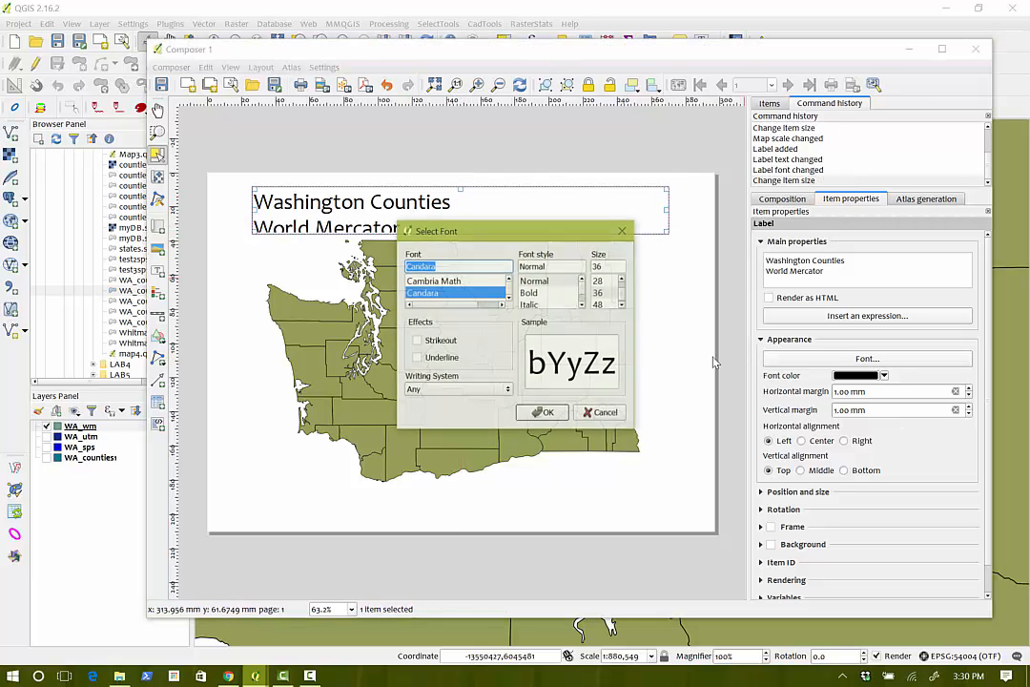
pyautogui.click(623, 279)
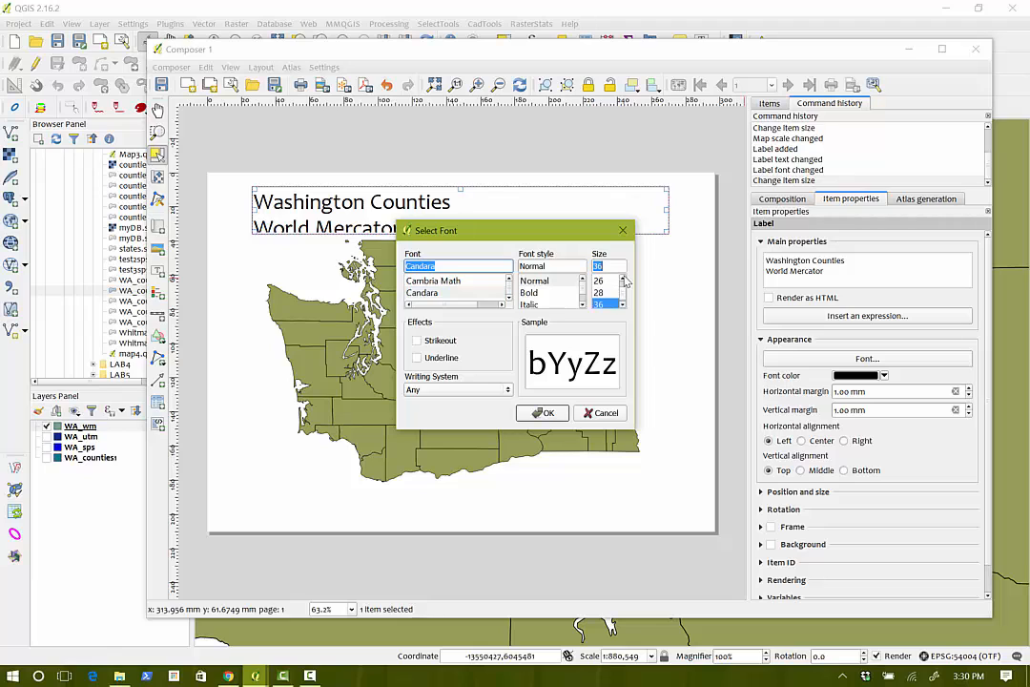
pyautogui.click(624, 280)
pyautogui.click(603, 283)
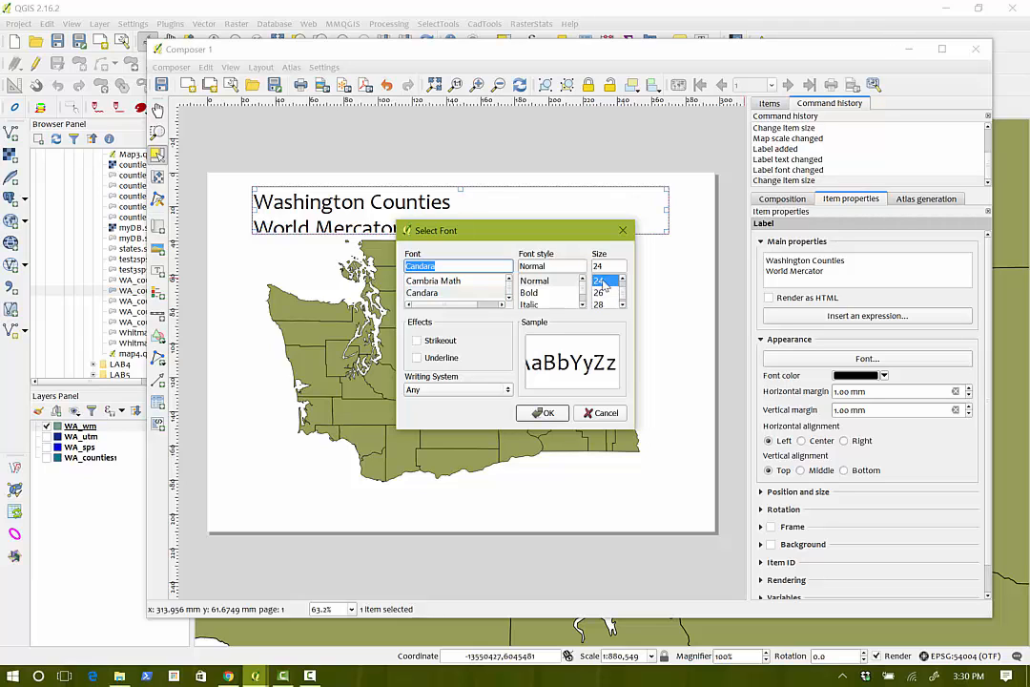
pyautogui.click(543, 412)
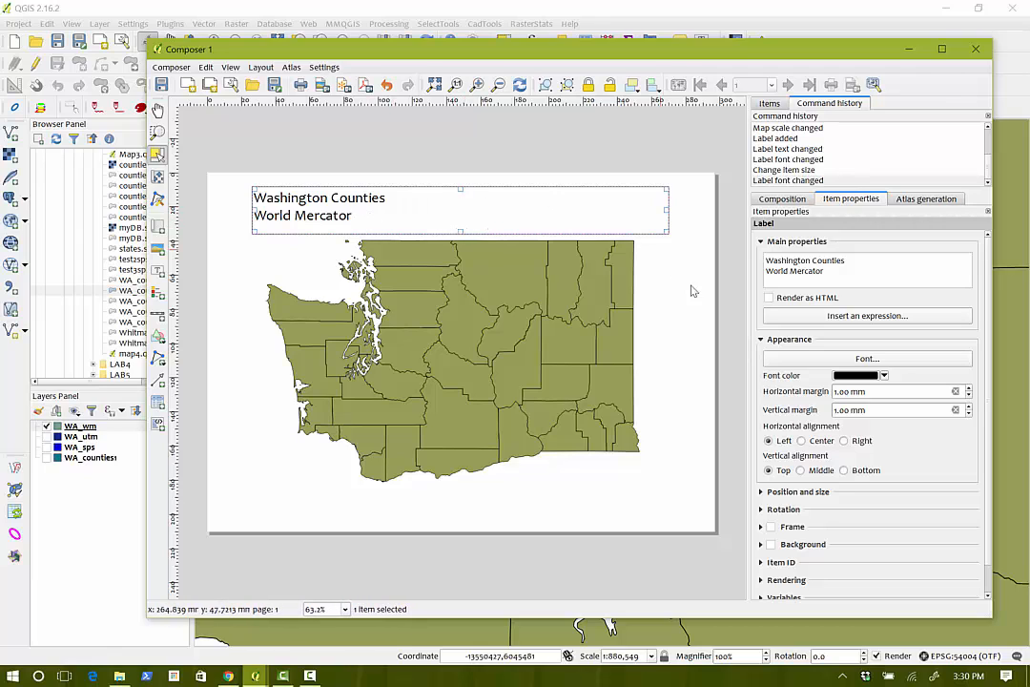
# Center the title text horizontally, then narrow its box from both sides and position it centrally above the map.
pyautogui.click(801, 441)
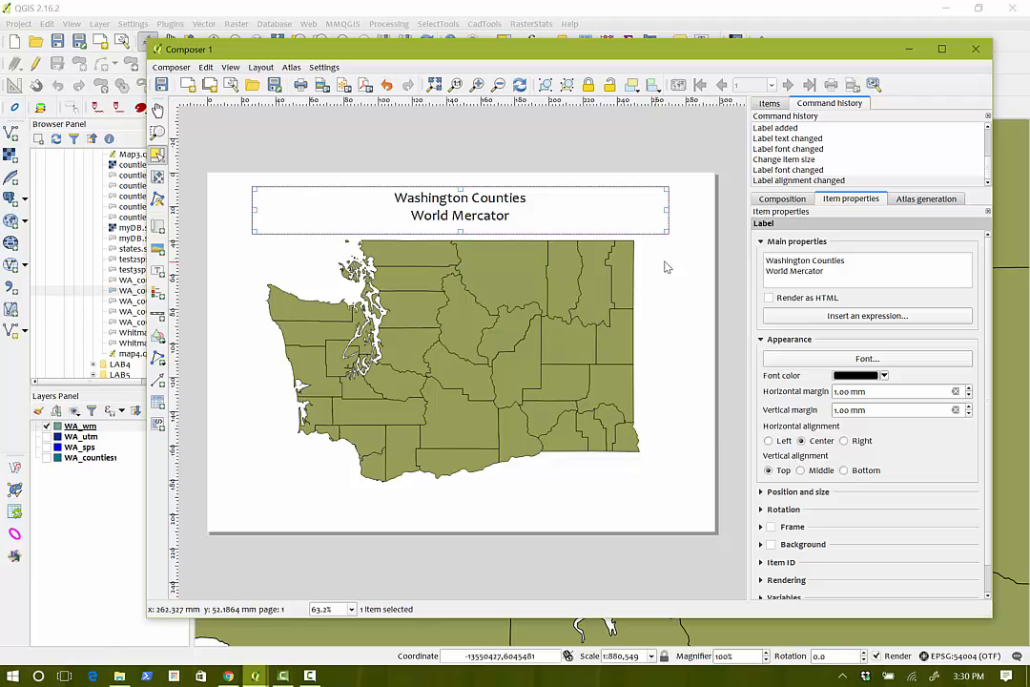
pyautogui.moveTo(667, 208); pyautogui.dragTo(544, 205)
pyautogui.moveTo(252, 209); pyautogui.dragTo(324, 219)
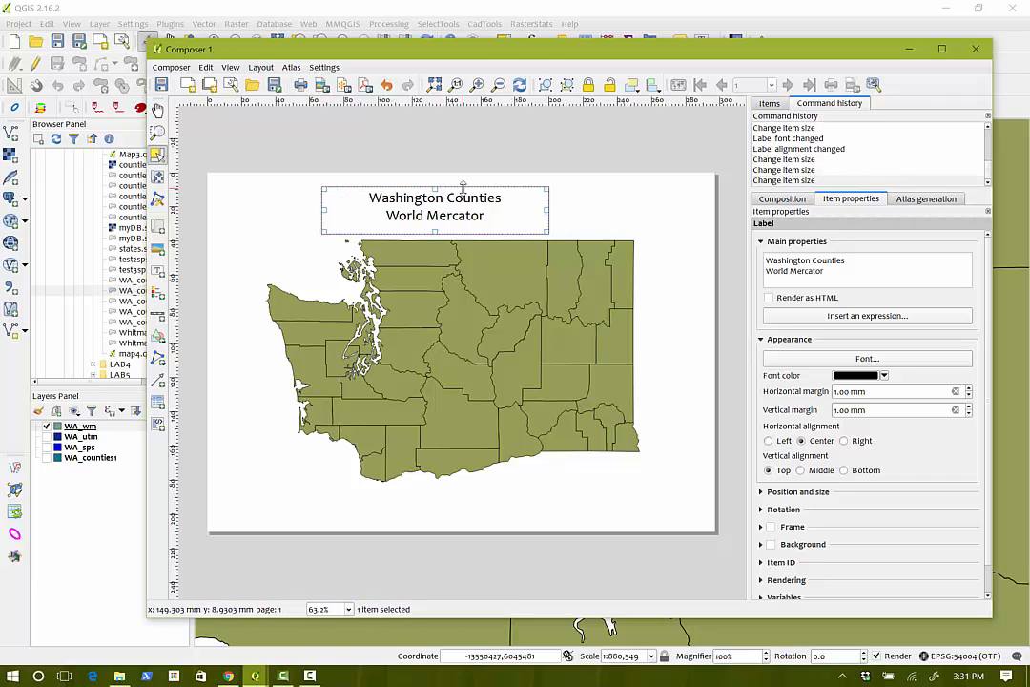
pyautogui.moveTo(460, 198); pyautogui.dragTo(474, 199)
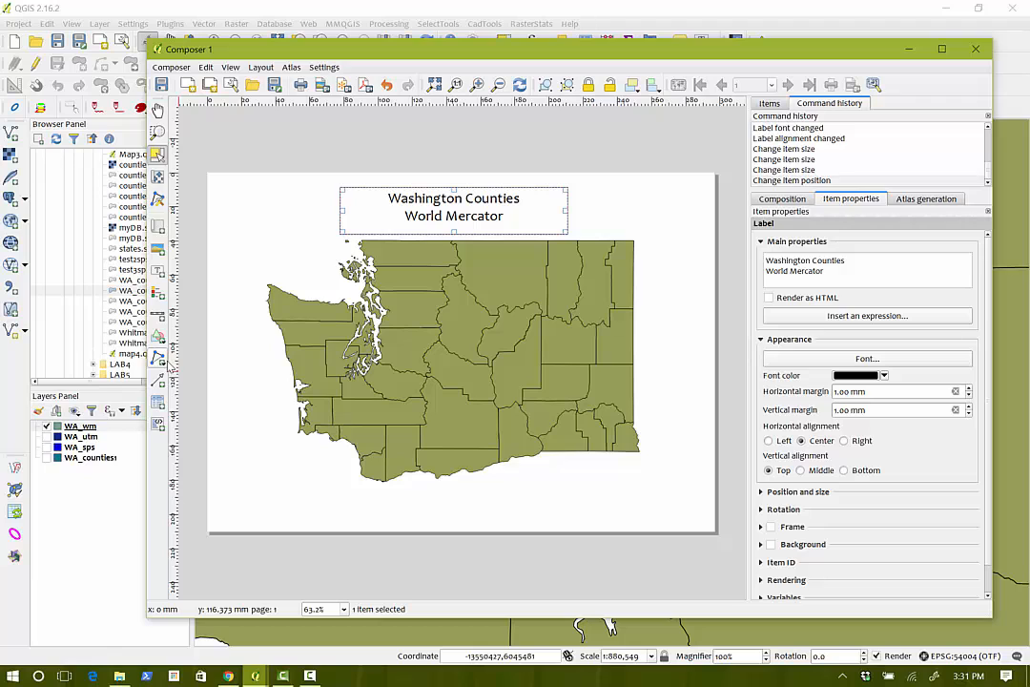
# Add a scale bar for the map and position it centrally below Washington.
pyautogui.click(158, 314)
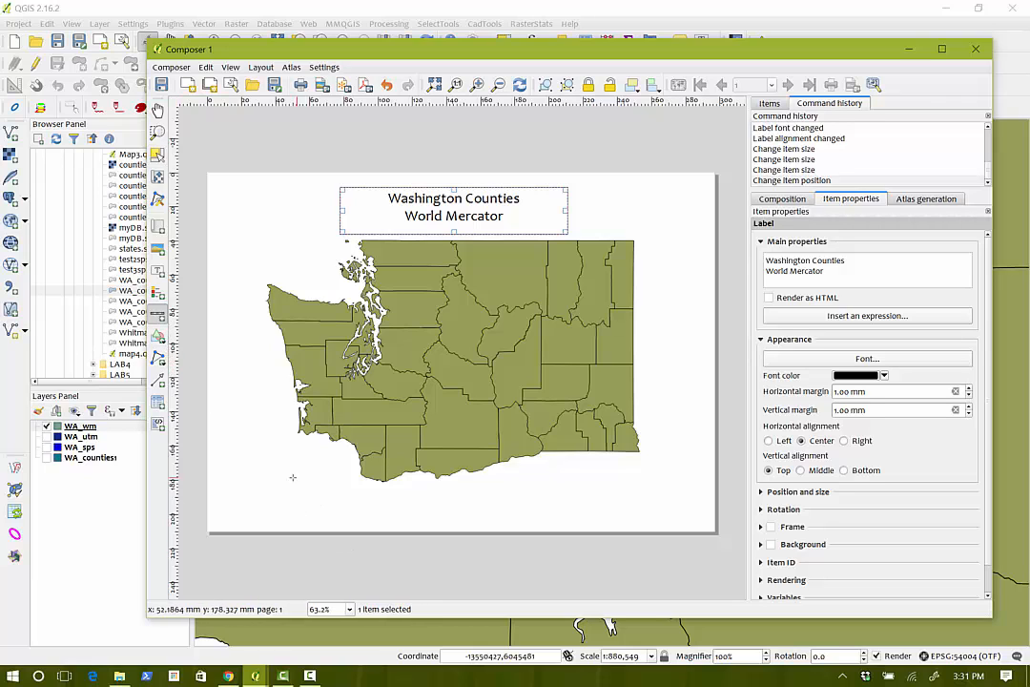
pyautogui.click(287, 486)
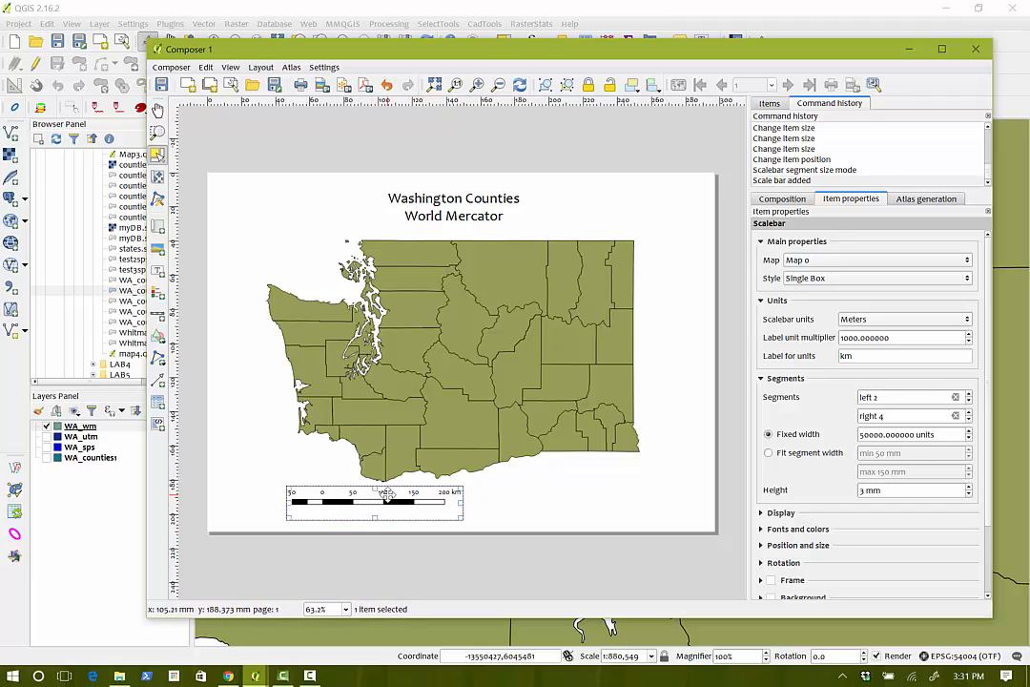
pyautogui.moveTo(387, 494); pyautogui.dragTo(457, 499)
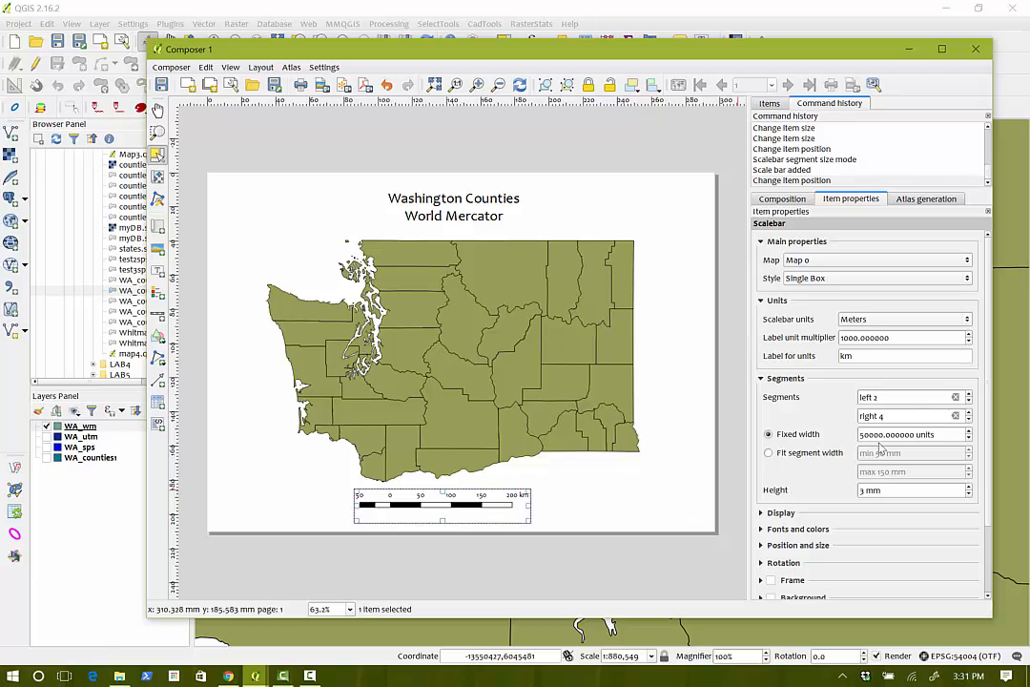
# Set the scale bar to 0 left segments and 6 right segments.
pyautogui.click(969, 401)
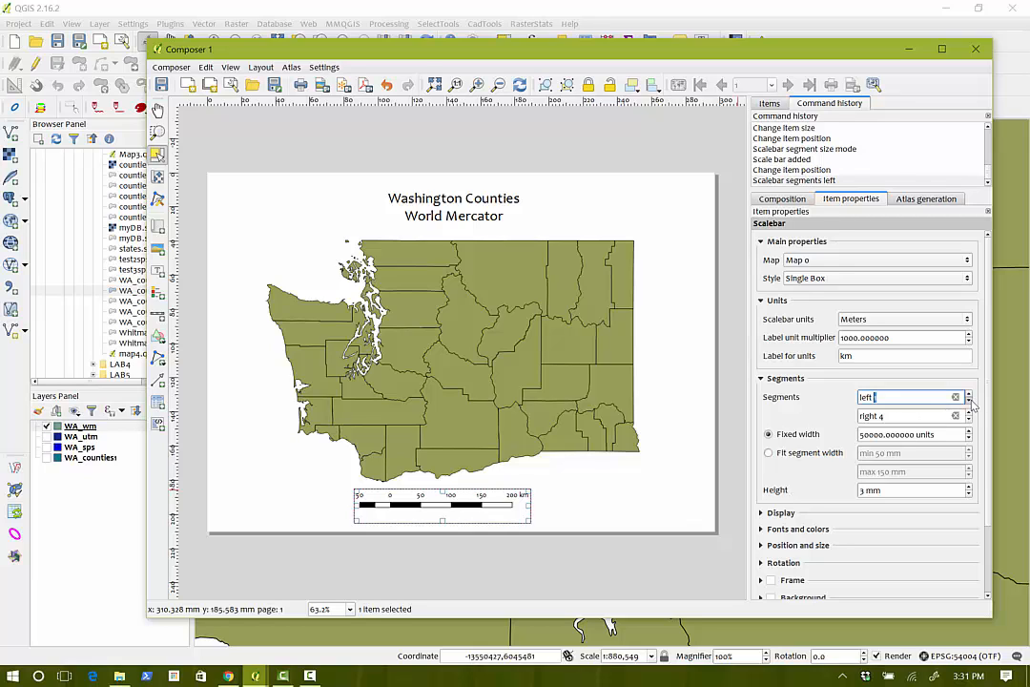
pyautogui.click(969, 401)
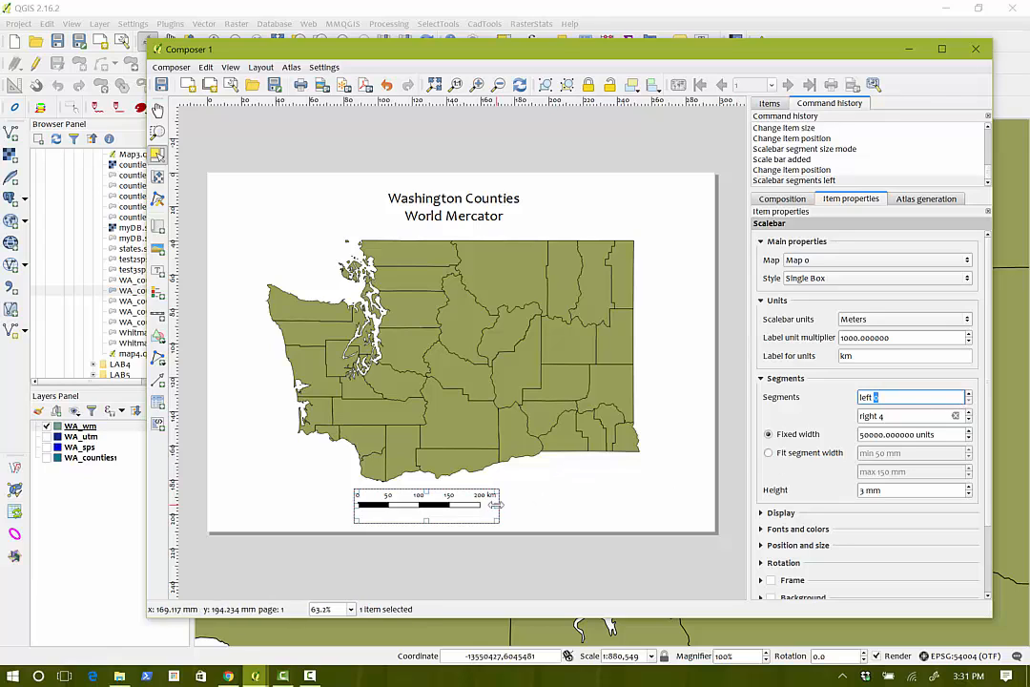
pyautogui.click(969, 414)
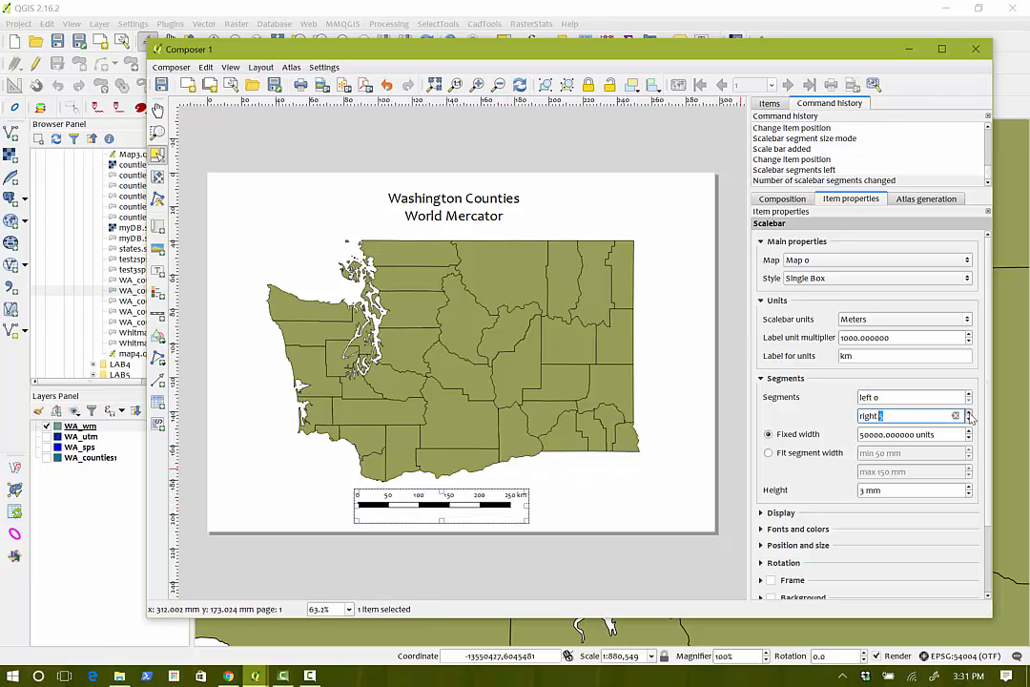
pyautogui.click(969, 414)
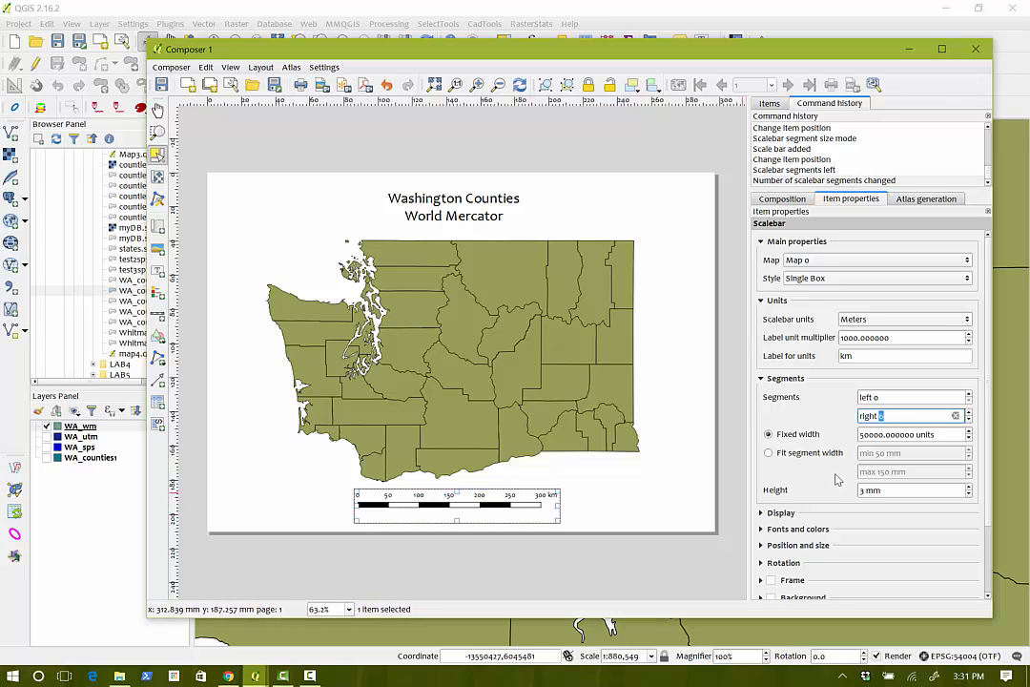
# Set the scale bar's label unit multiplier to 1609 and its unit label to miles.
pyautogui.doubleClick(899, 338)
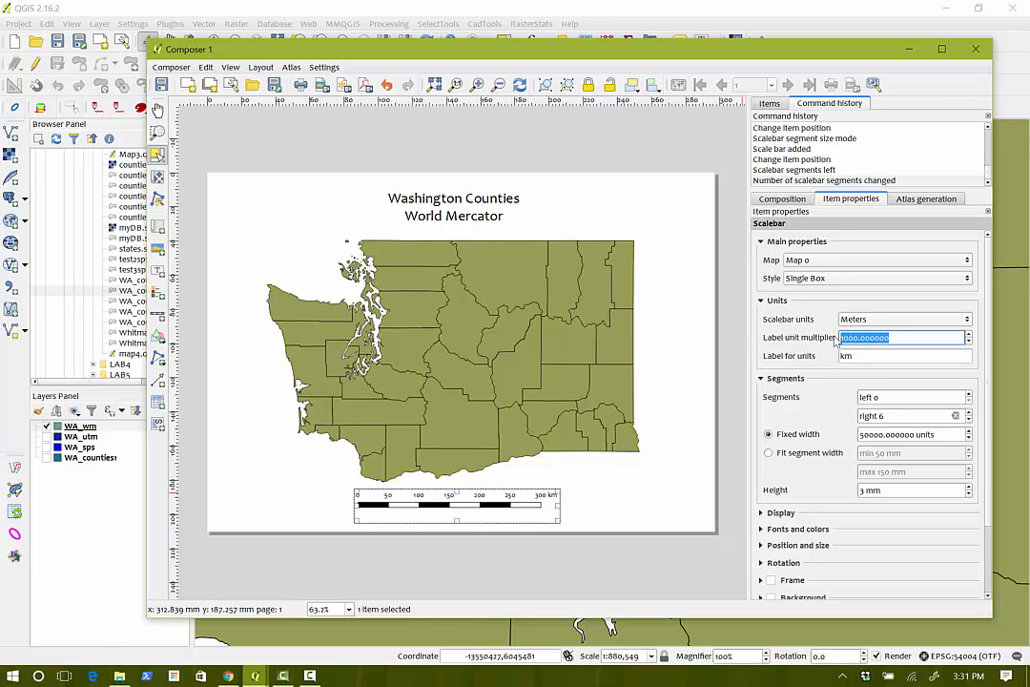
pyautogui.write('1609')
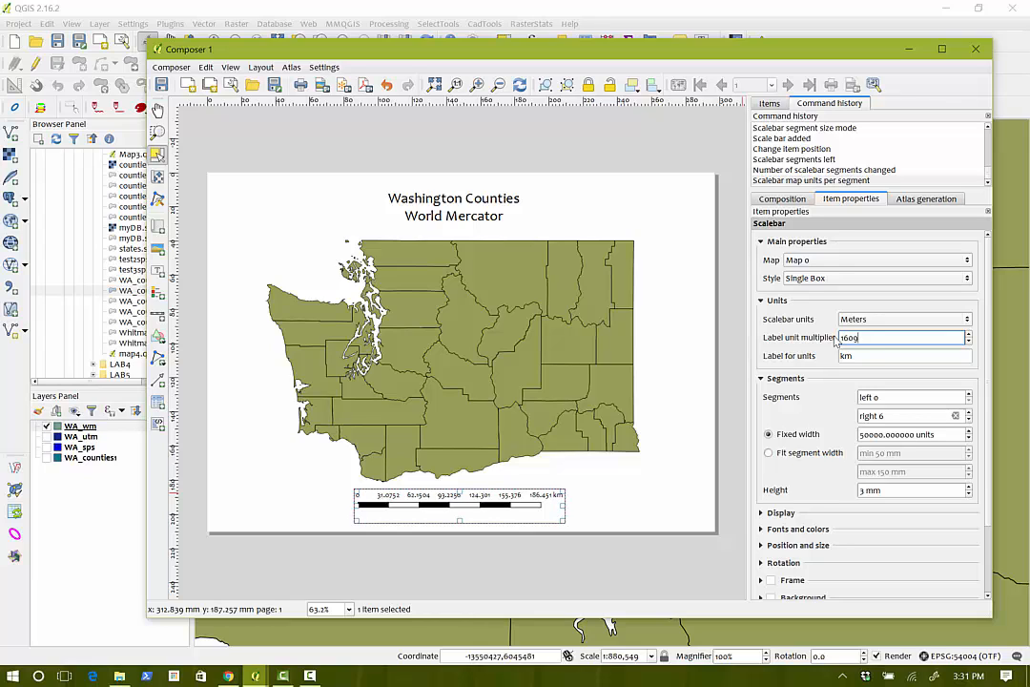
pyautogui.press('BackSpace')
pyautogui.write('0')
pyautogui.press('Tab')
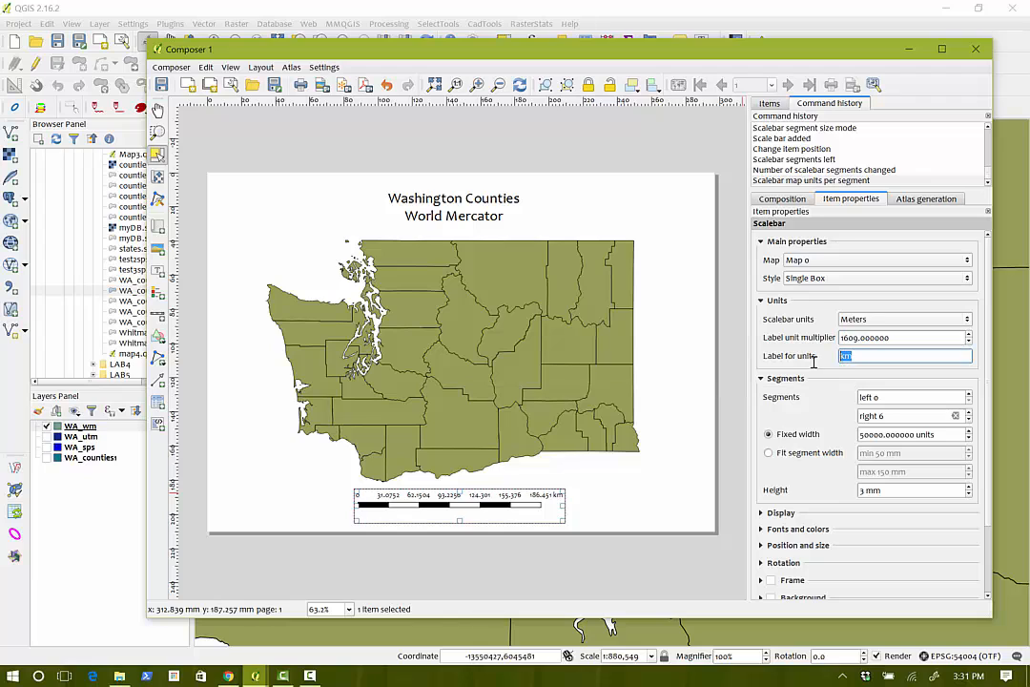
pyautogui.write('miles')
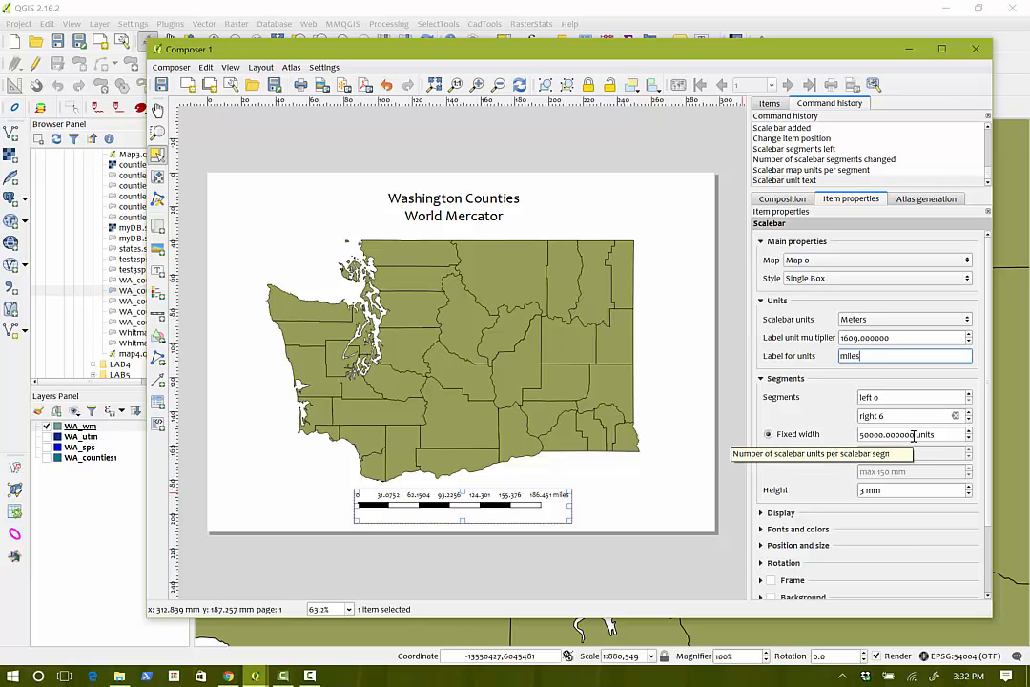
# Set the scale bar's fixed segment width to 160900 units.
pyautogui.moveTo(914, 434); pyautogui.dragTo(852, 441)
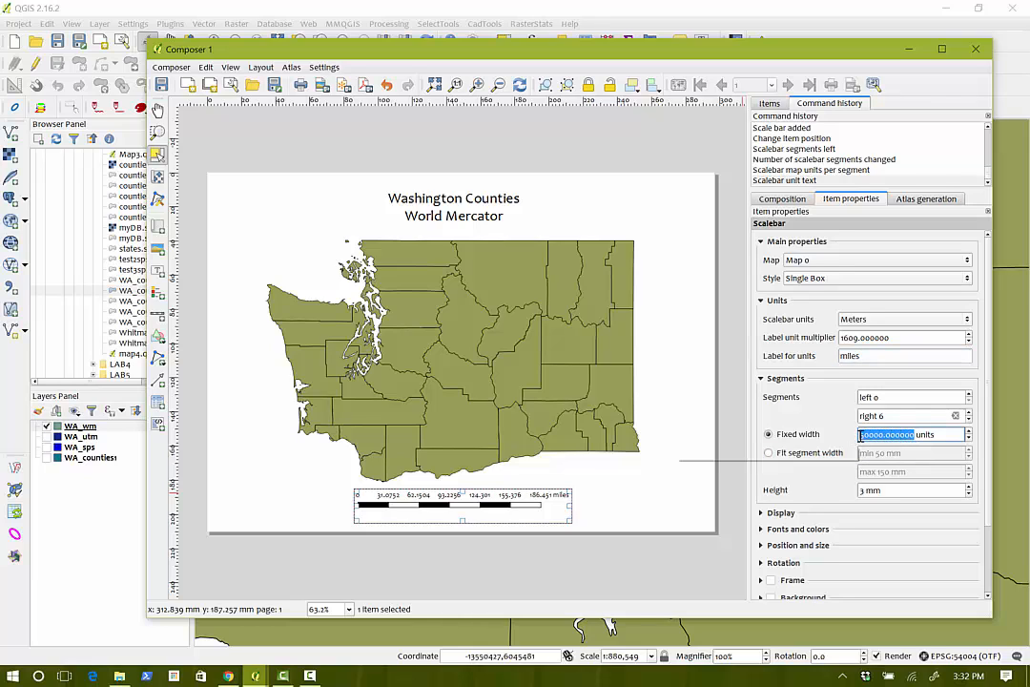
pyautogui.write('160')
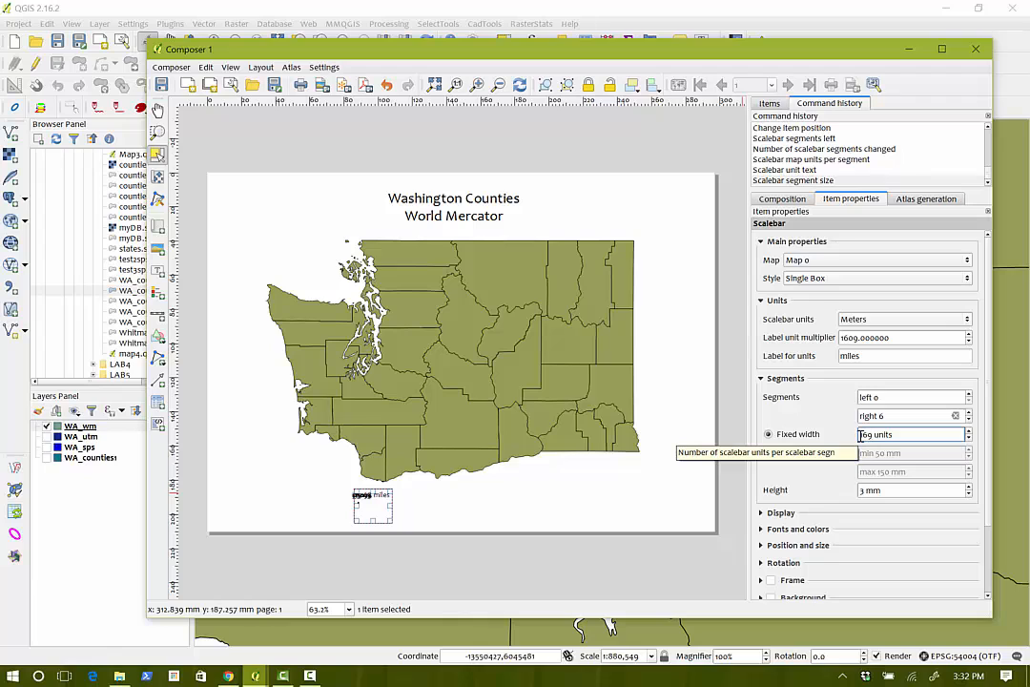
pyautogui.write('90')
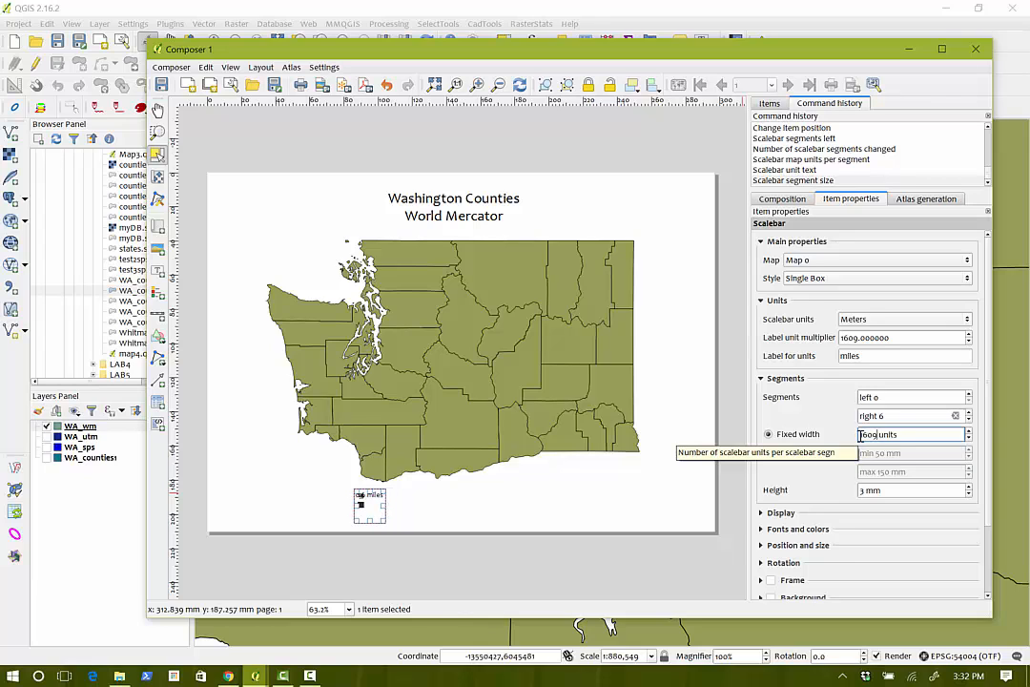
pyautogui.write('0')
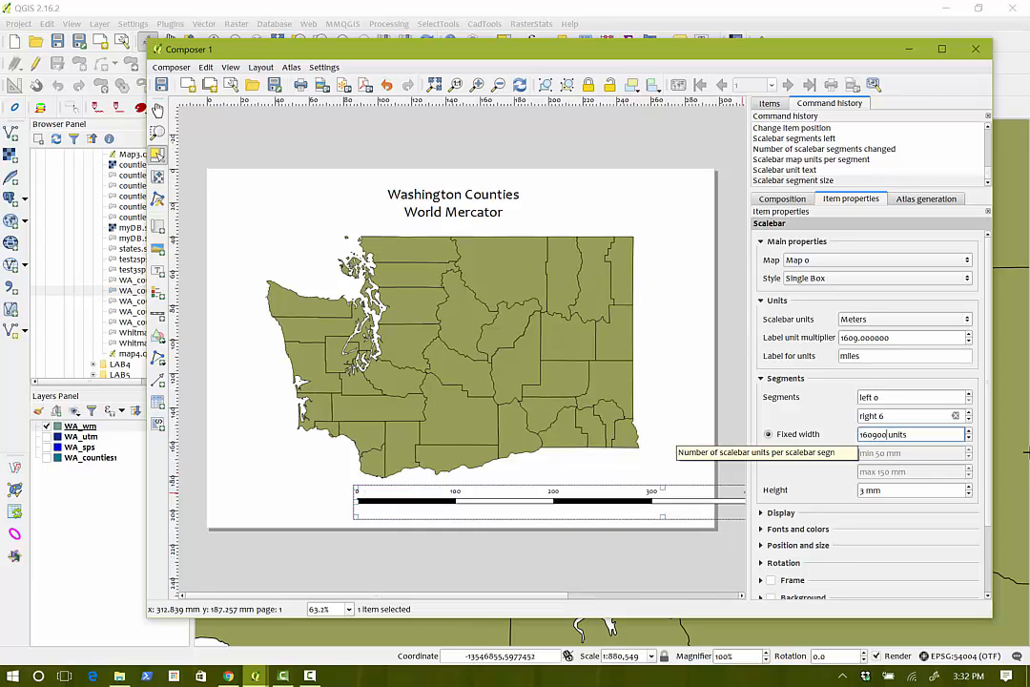
# Reduce the scale bar to 3 right segments and reposition it centrally below Washington.
pyautogui.click(969, 421)
pyautogui.click(969, 420)
pyautogui.click(969, 421)
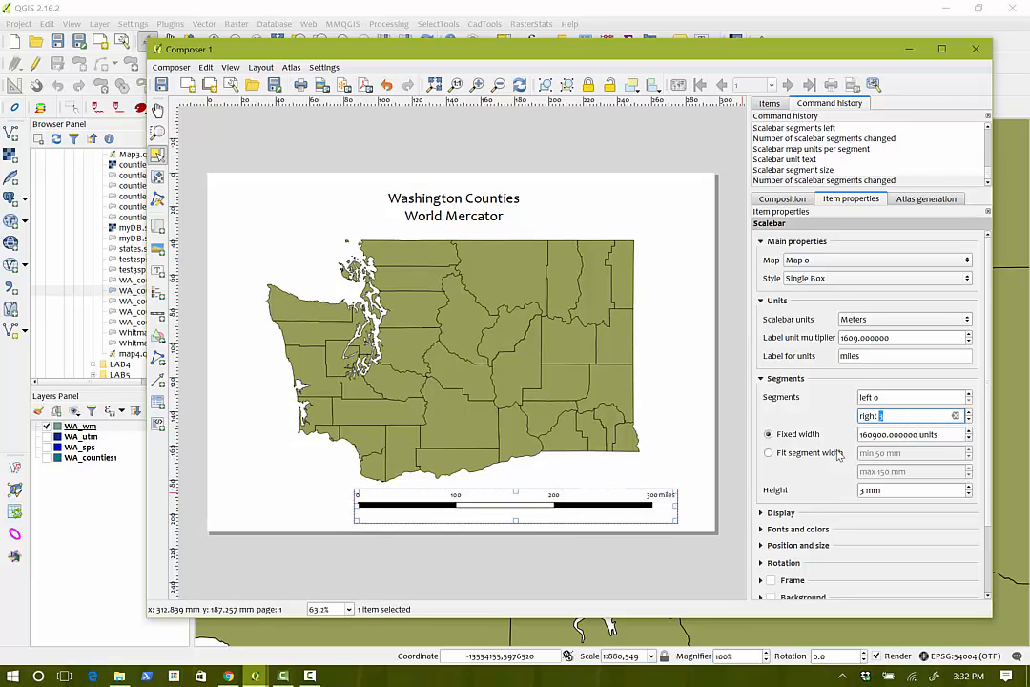
pyautogui.moveTo(506, 497); pyautogui.dragTo(456, 494)
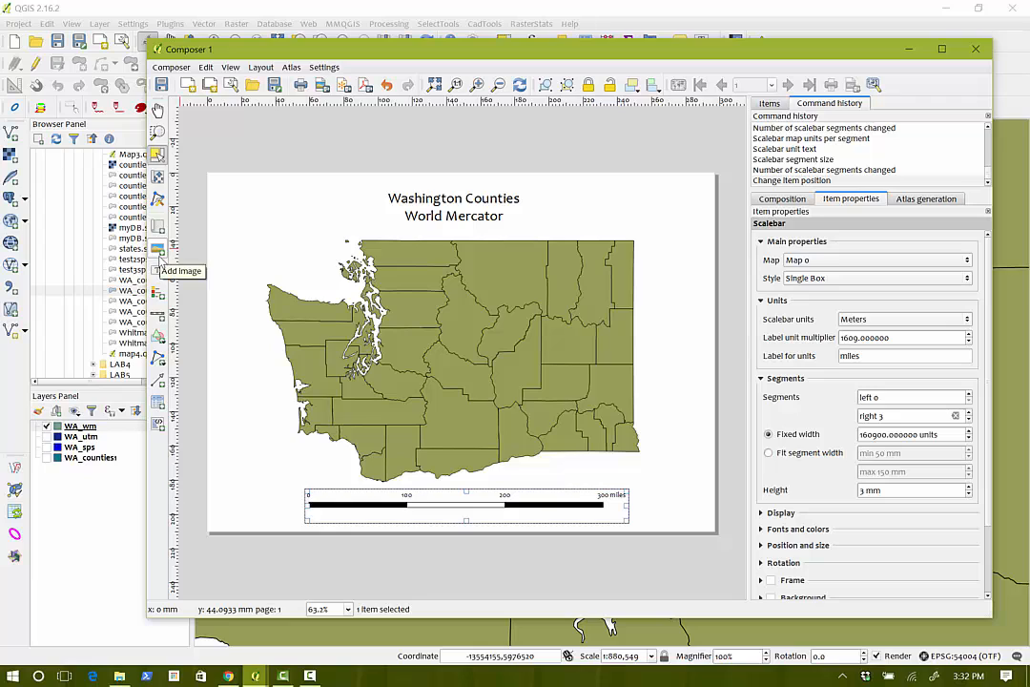
# Add a NorthArrow_04.svg picture at the right end of the scale bar, then adjust its size and position.
pyautogui.click(158, 250)
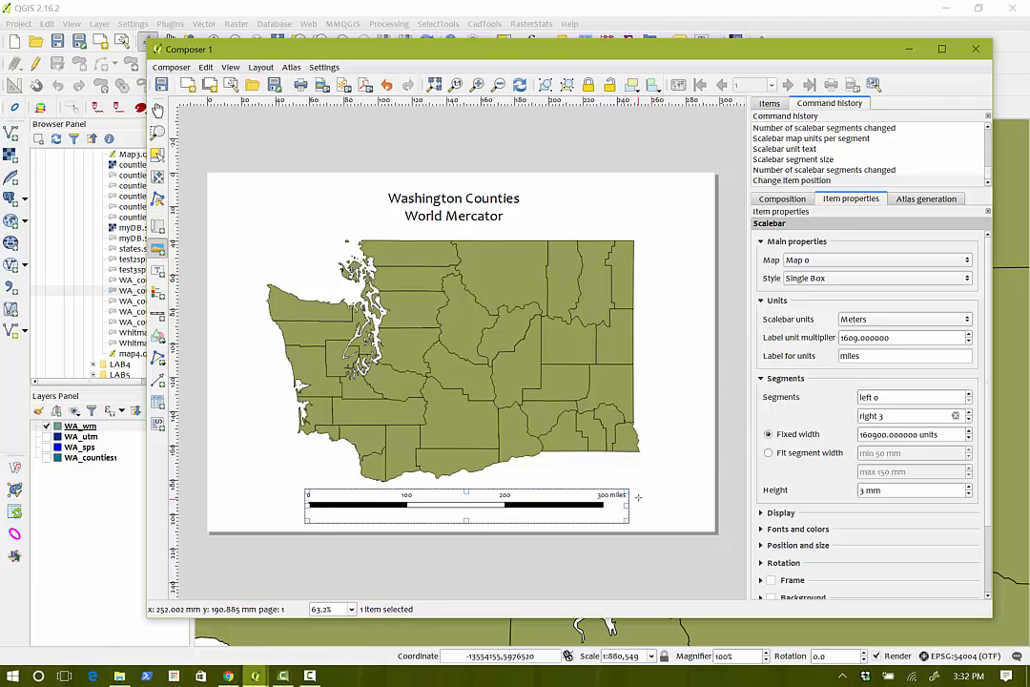
pyautogui.moveTo(639, 487); pyautogui.dragTo(659, 520)
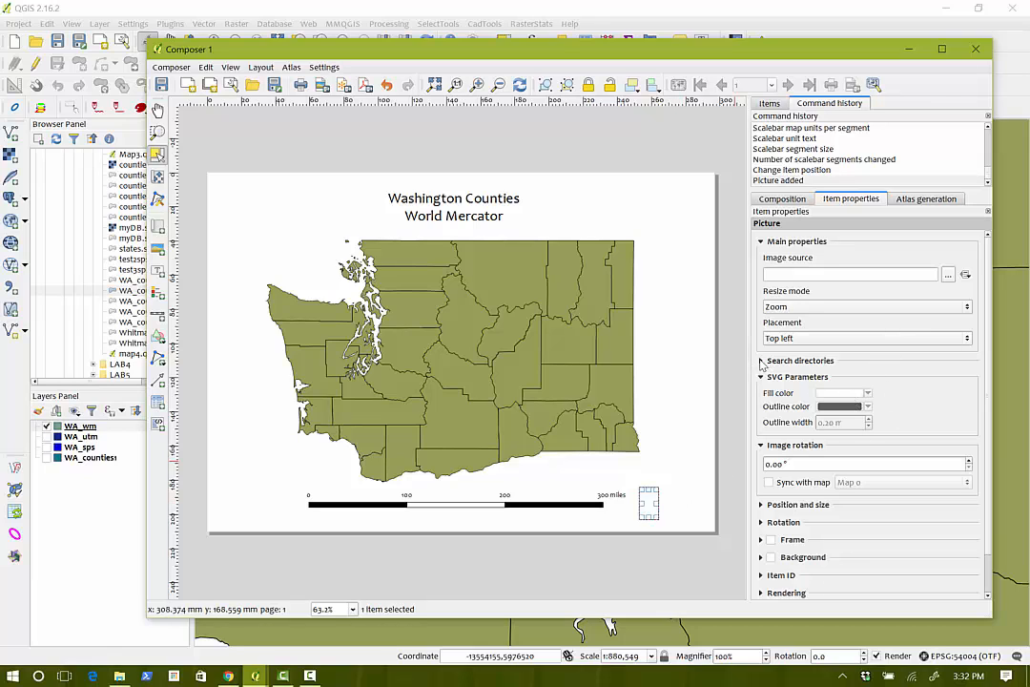
pyautogui.click(761, 360)
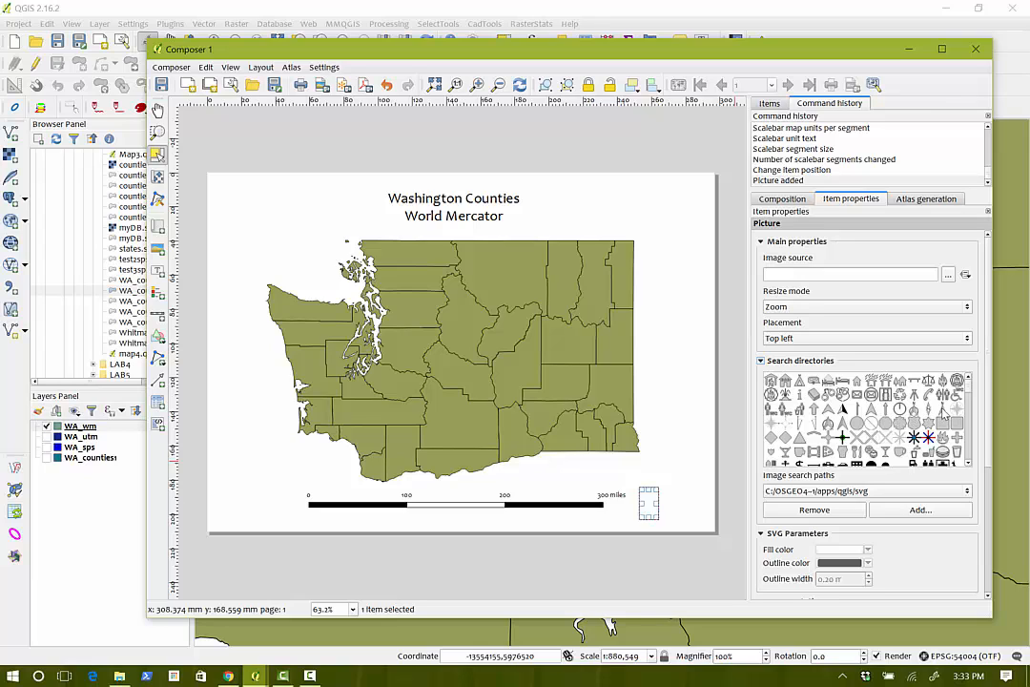
pyautogui.click(942, 411)
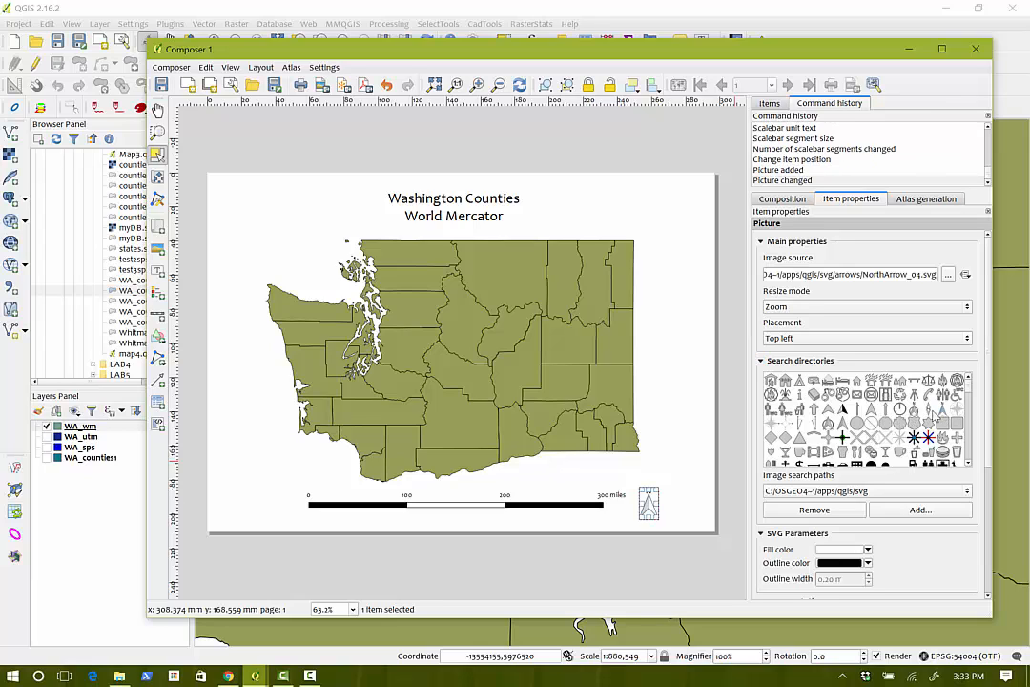
pyautogui.moveTo(658, 491); pyautogui.dragTo(639, 505)
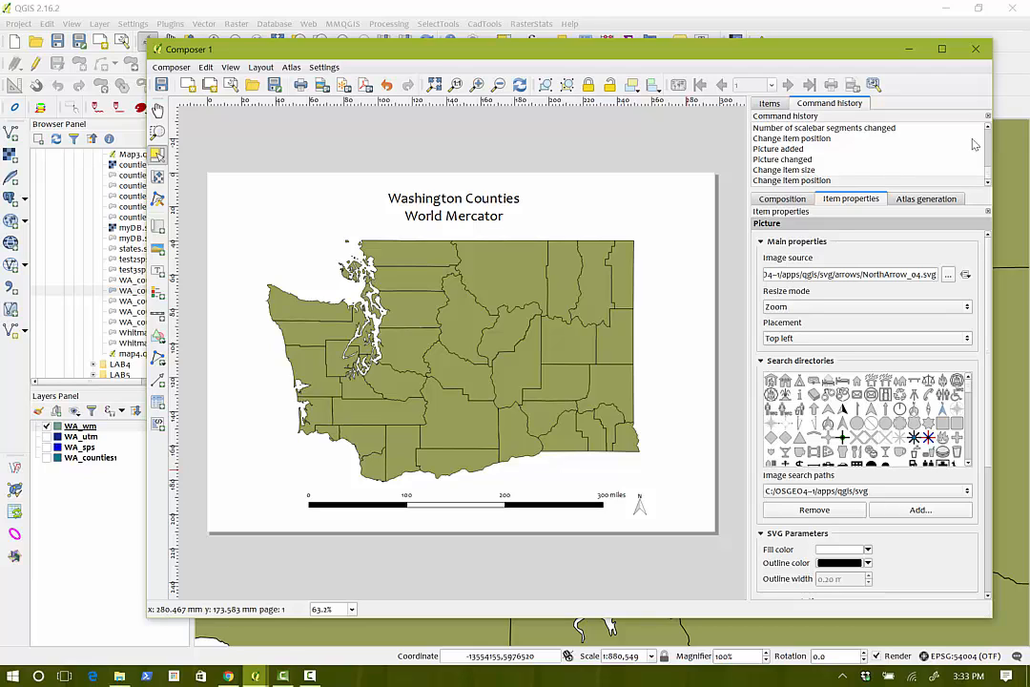
# Close the World Mercator composer and clear the feature selection in the main map.
pyautogui.click(977, 49)
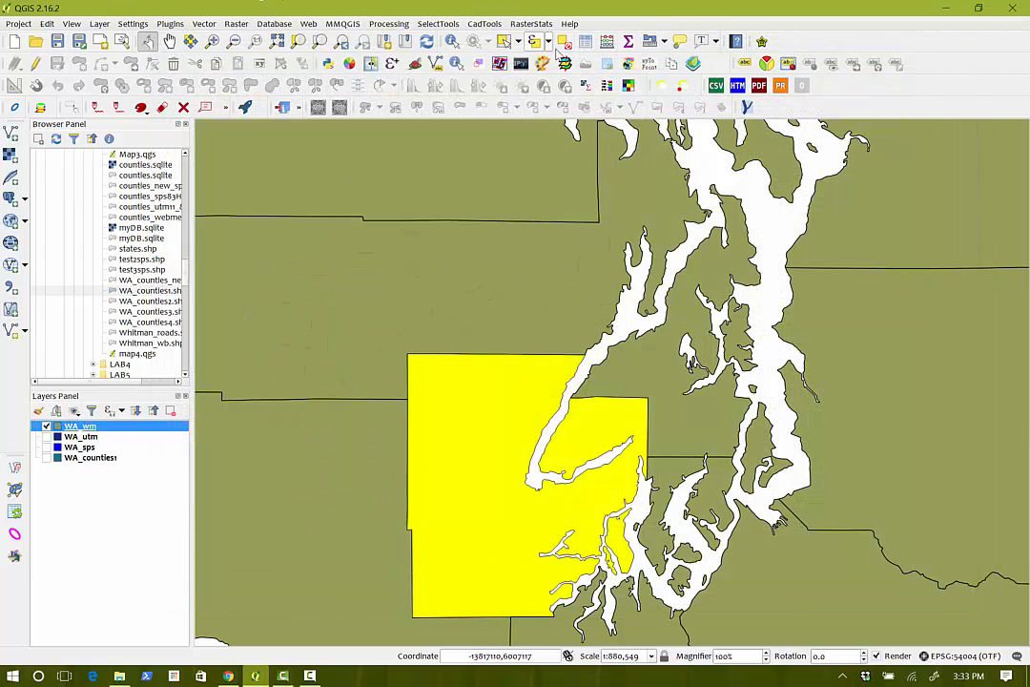
pyautogui.click(565, 43)
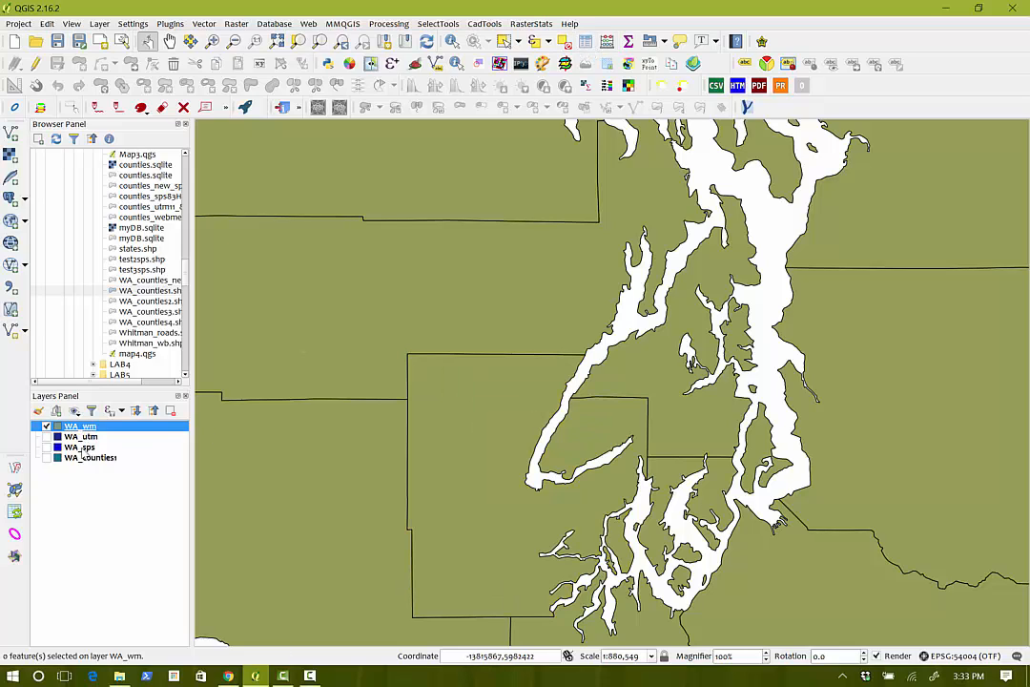
# Display only the WA_sps layer, zoomed to its extent, and set the project CRS from that layer.
pyautogui.rightClick(82, 447)
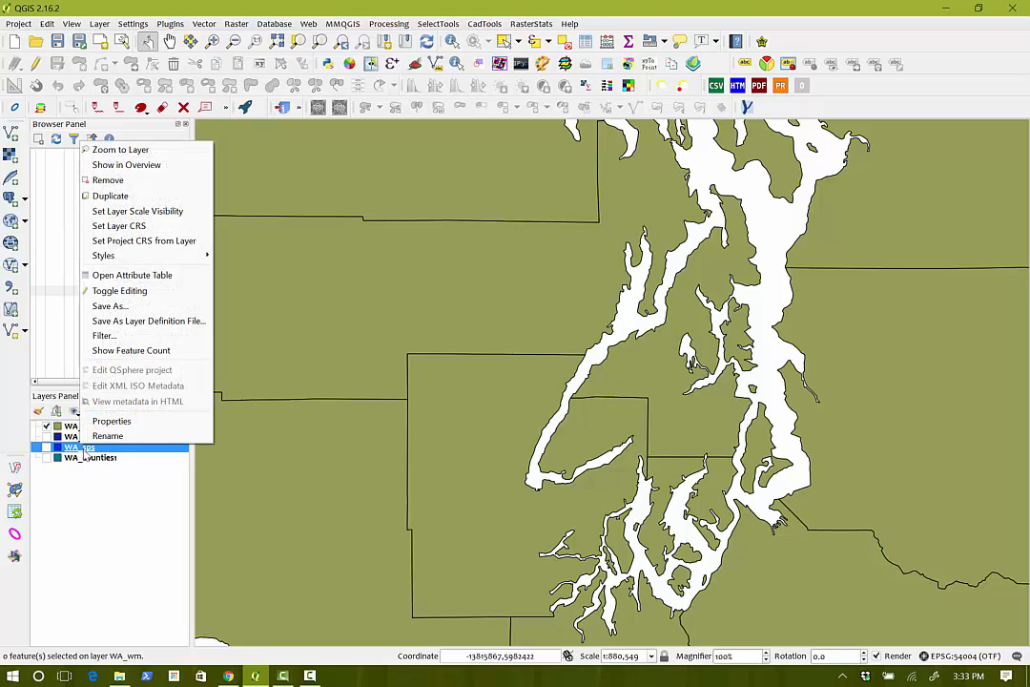
pyautogui.click(120, 150)
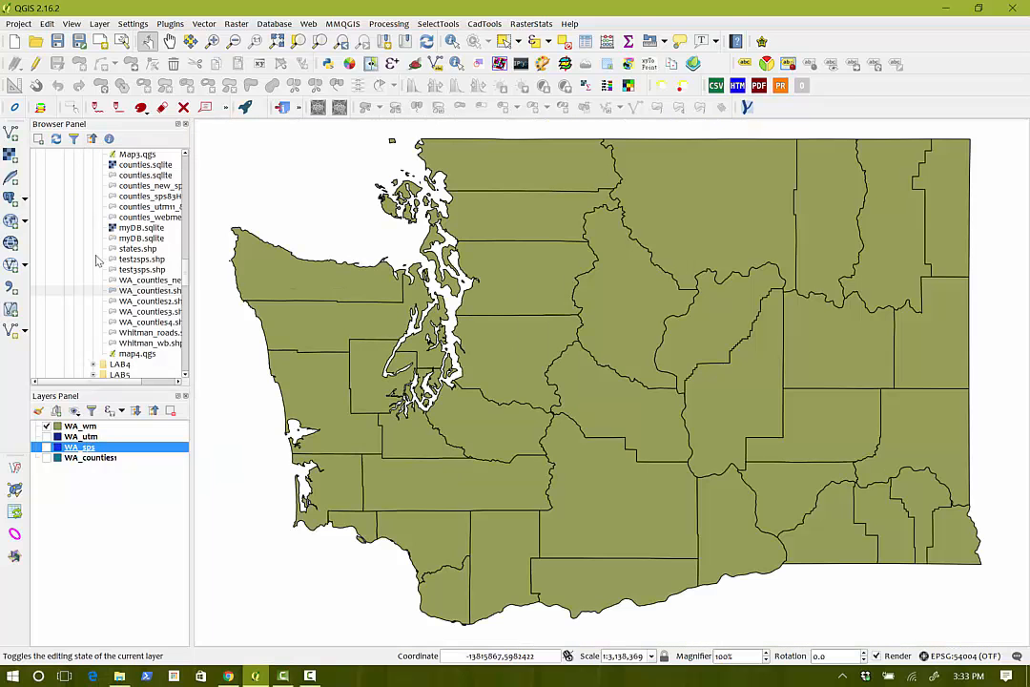
pyautogui.click(45, 447)
pyautogui.click(46, 426)
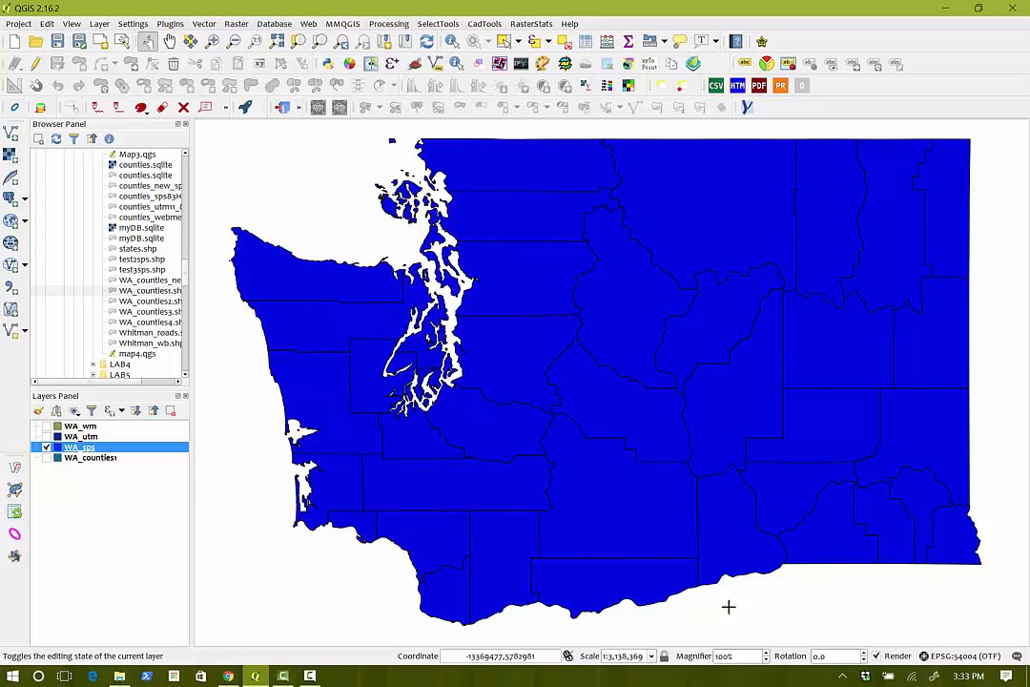
pyautogui.rightClick(87, 448)
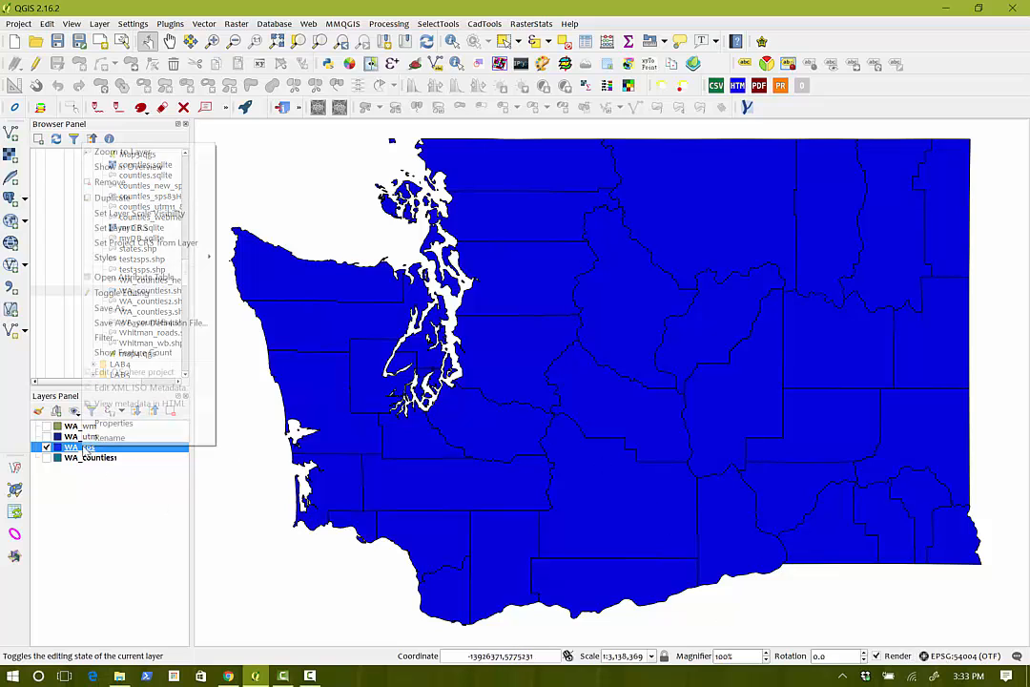
pyautogui.click(133, 245)
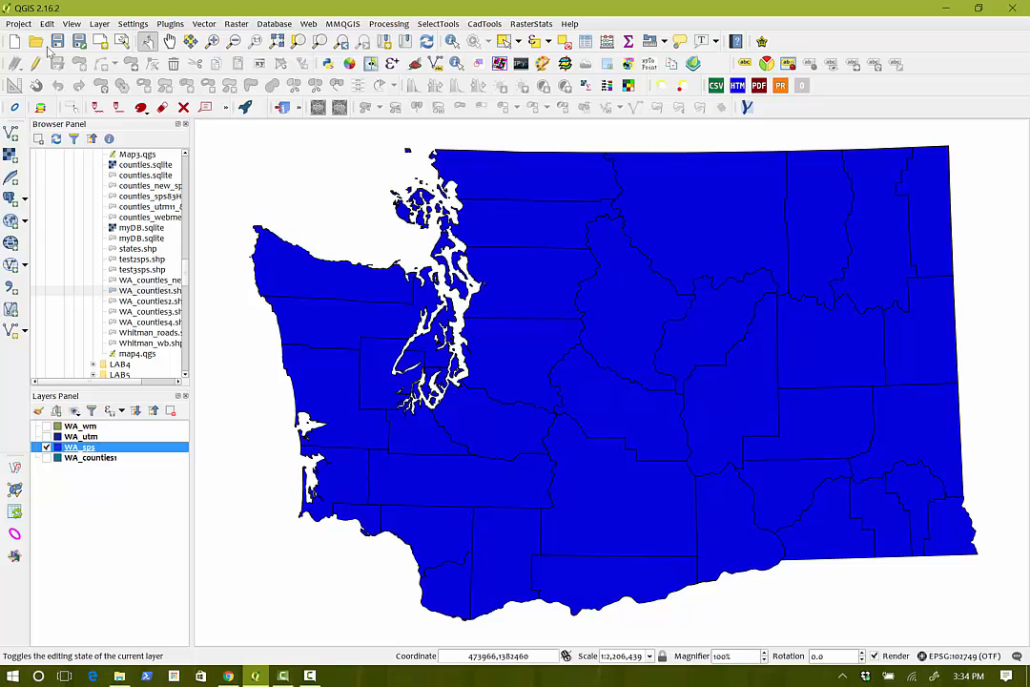
# Create a new untitled print composer and add a map of the WA_sps counties across the middle of its page.
pyautogui.click(18, 23)
pyautogui.click(45, 180)
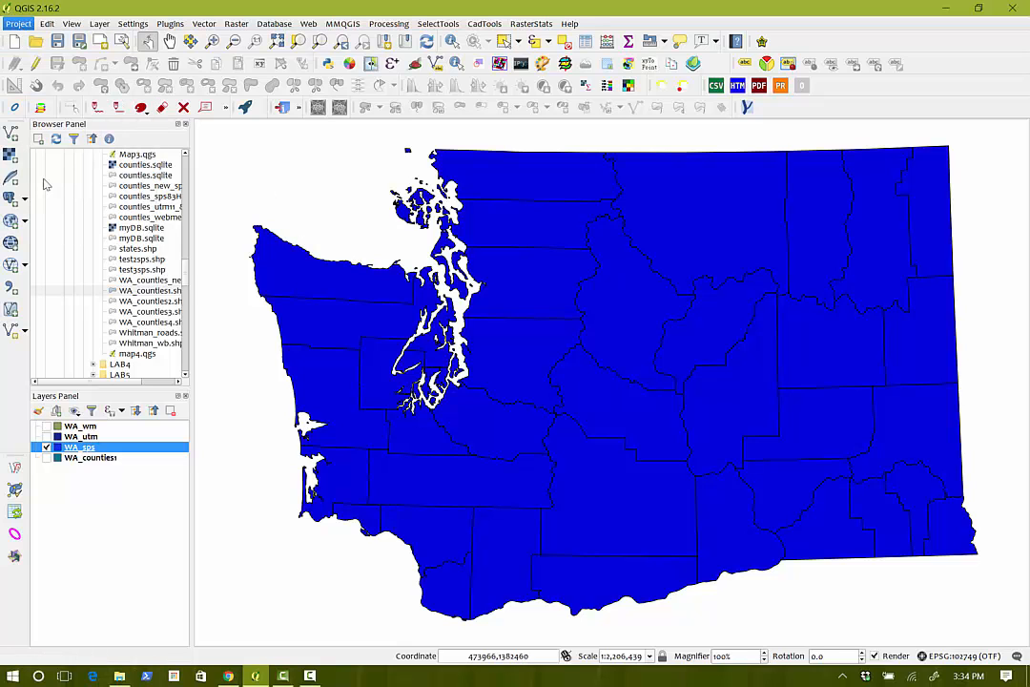
pyautogui.click(501, 371)
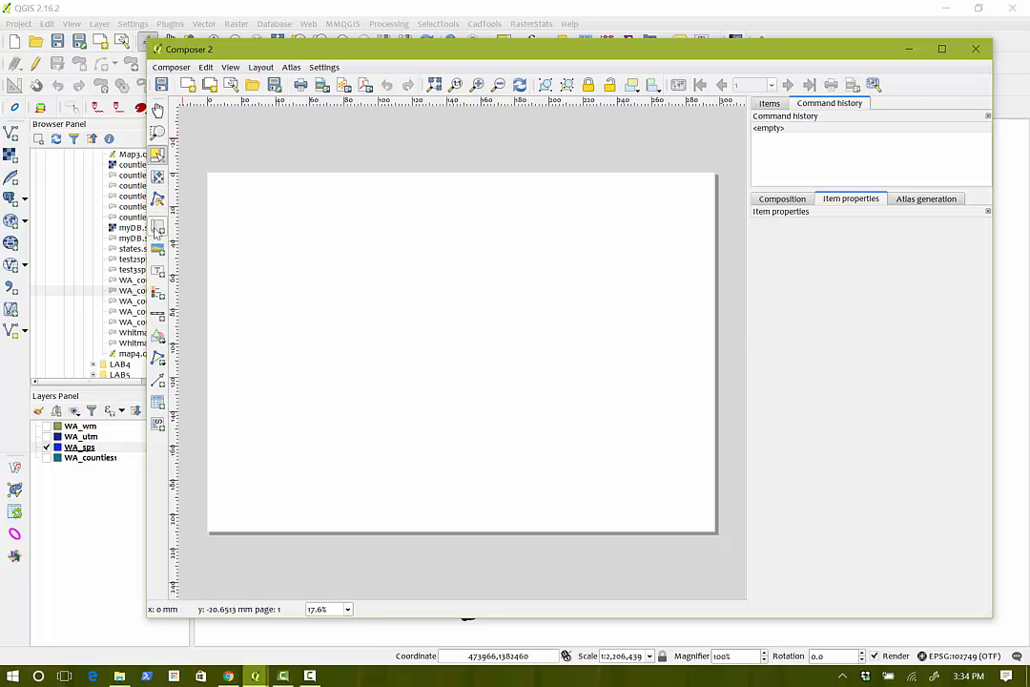
pyautogui.click(157, 226)
pyautogui.moveTo(248, 227); pyautogui.dragTo(636, 472)
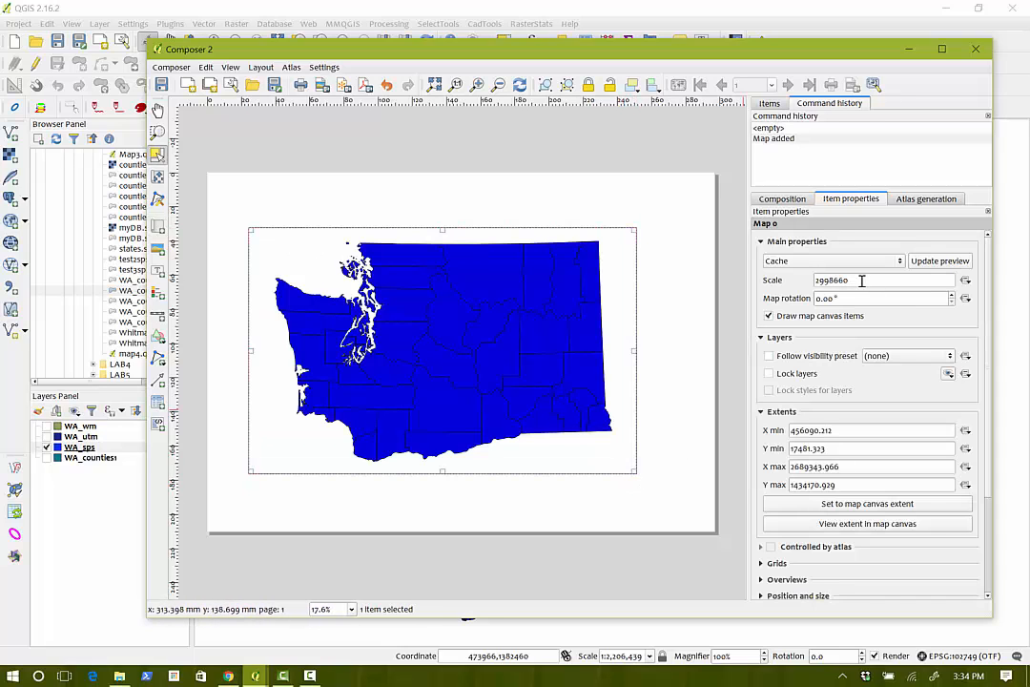
# Set the composer map's scale to 4000000.
pyautogui.doubleClick(826, 280)
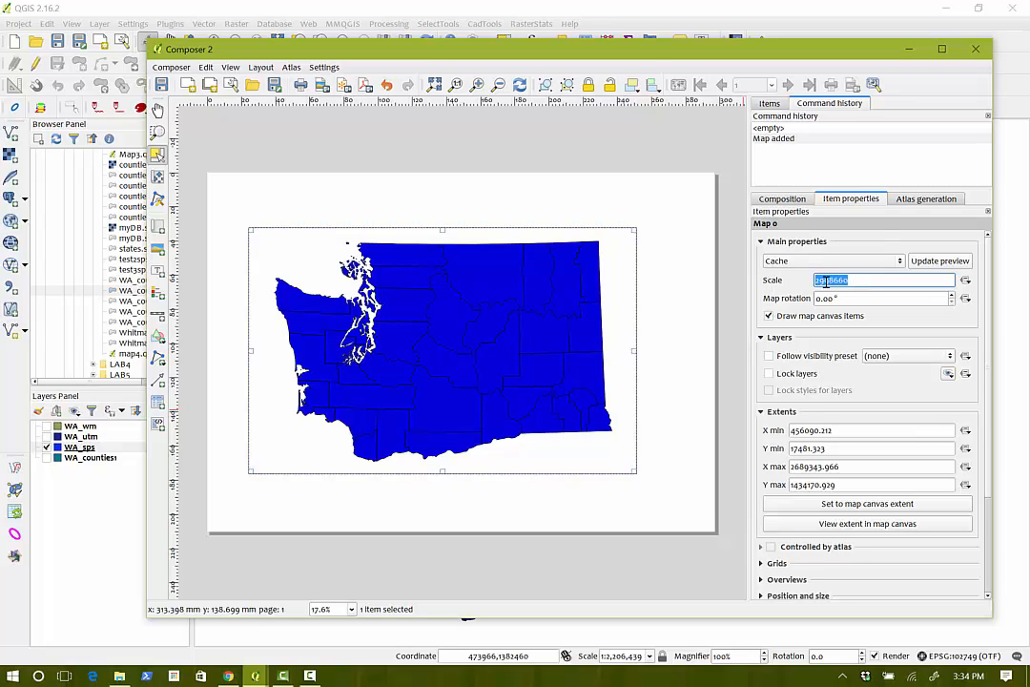
pyautogui.write('4000000')
pyautogui.press('Return')
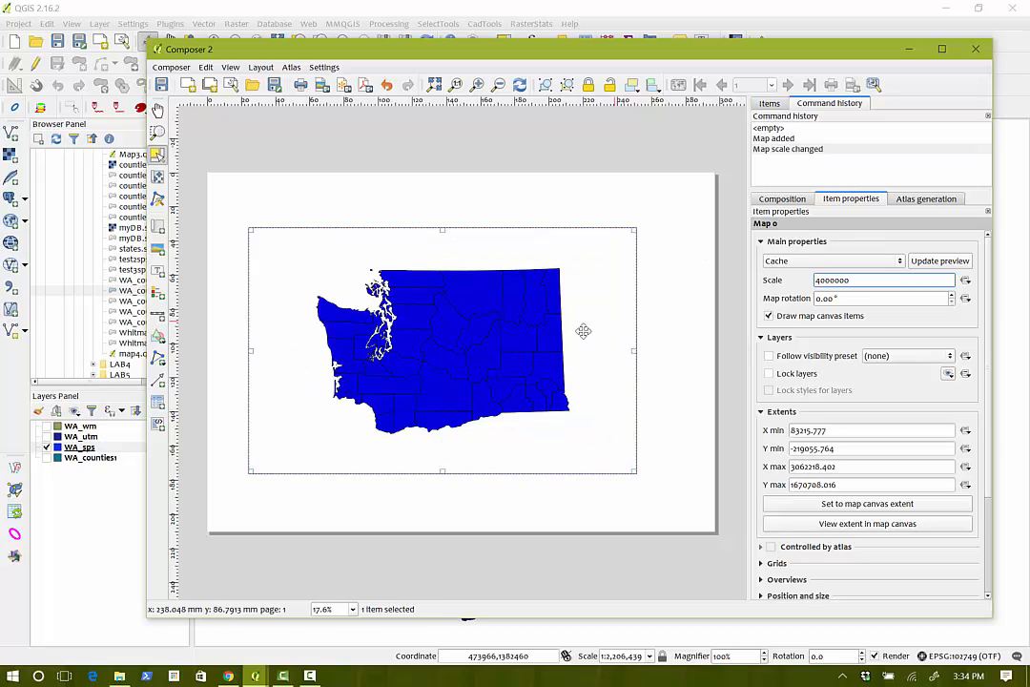
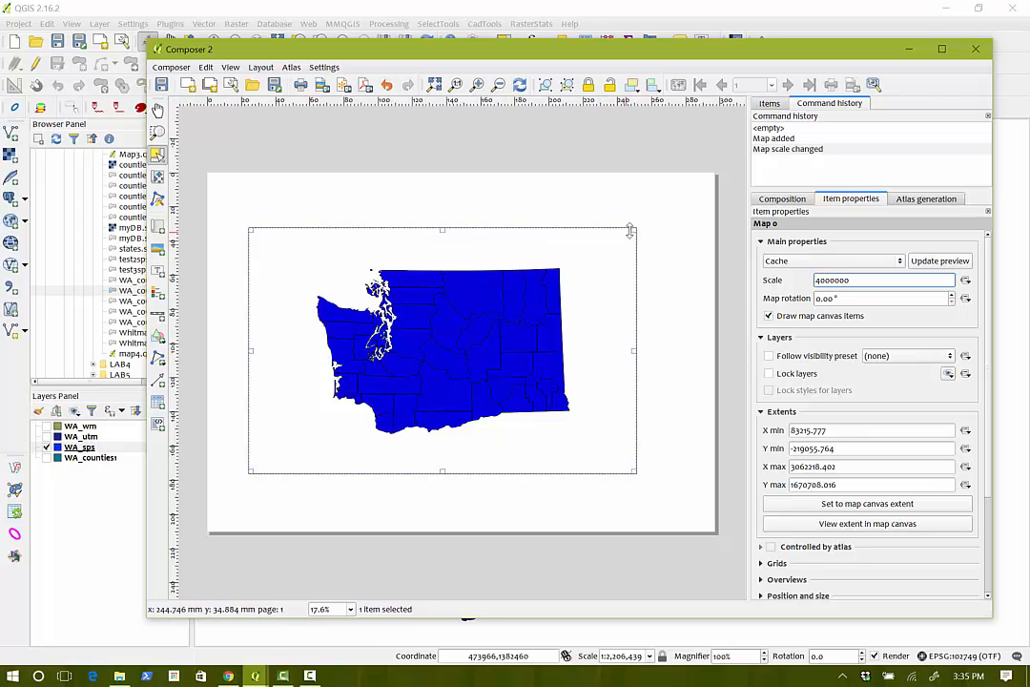
# Shrink the map frame from its upper-right and lower-left corners to fit Washington more closely, and reset the map scale to 4000000.
pyautogui.moveTo(638, 231); pyautogui.dragTo(585, 255)
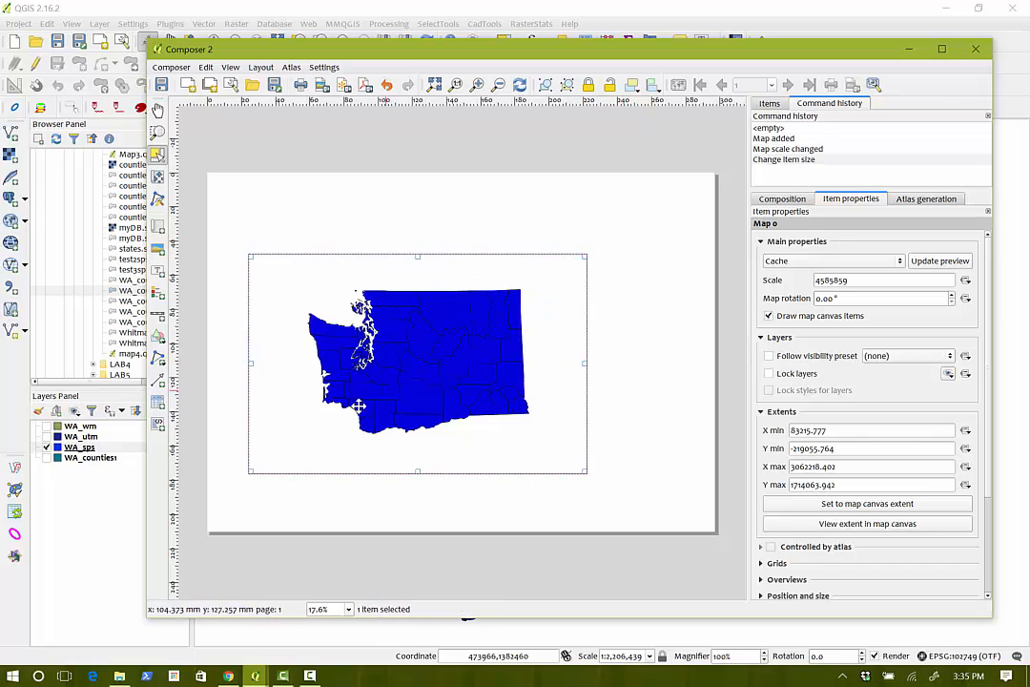
pyautogui.moveTo(266, 466); pyautogui.dragTo(302, 450)
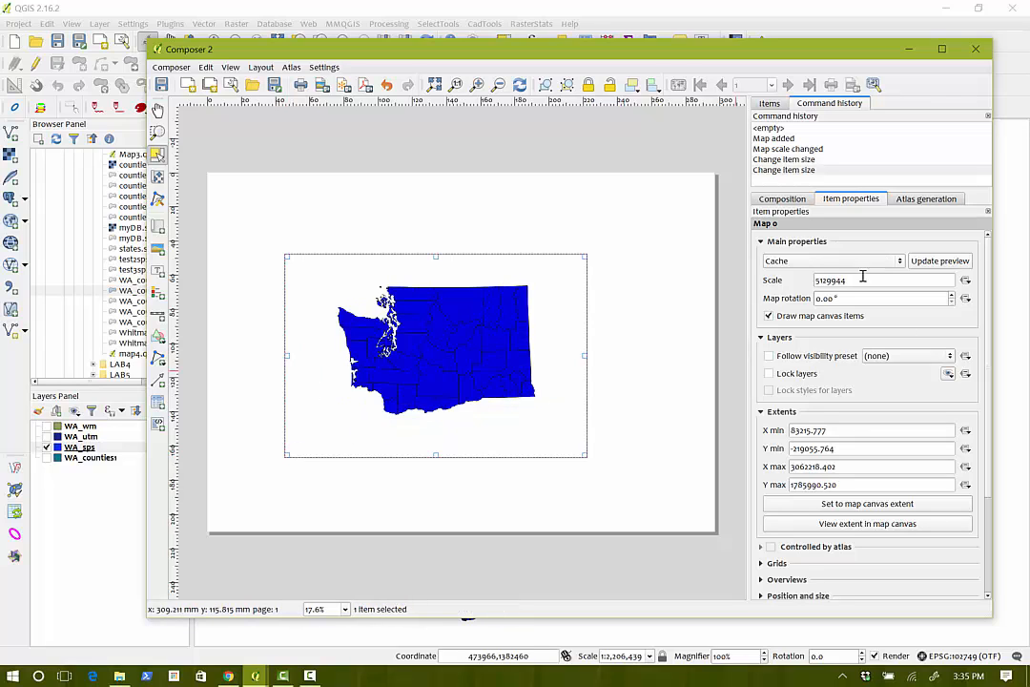
pyautogui.moveTo(865, 279); pyautogui.dragTo(777, 282)
pyautogui.write('4000000')
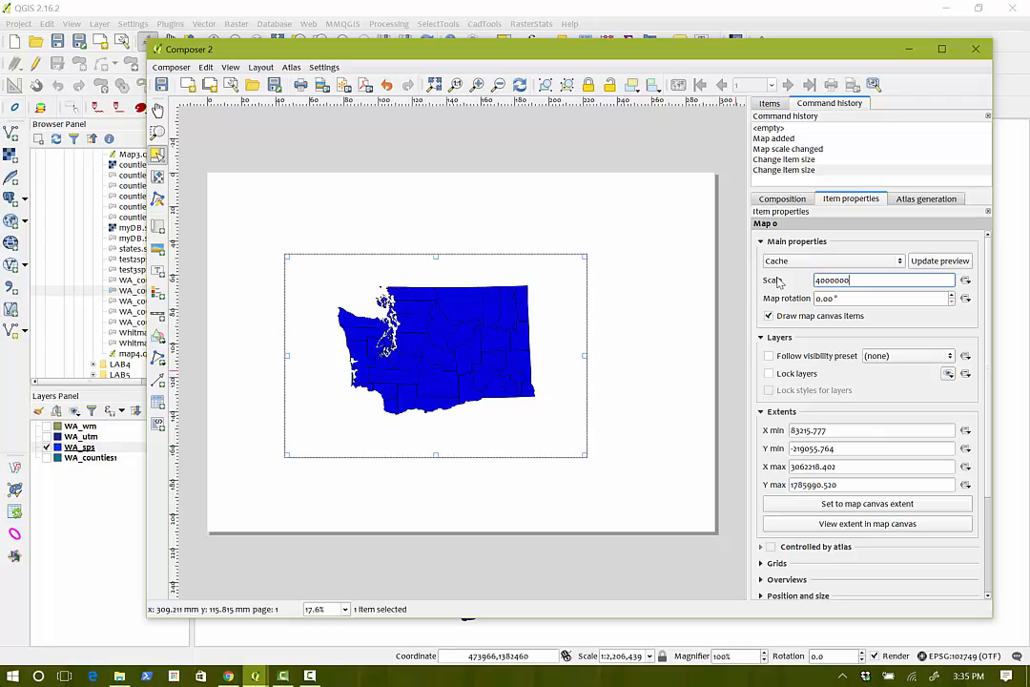
pyautogui.press('Return')
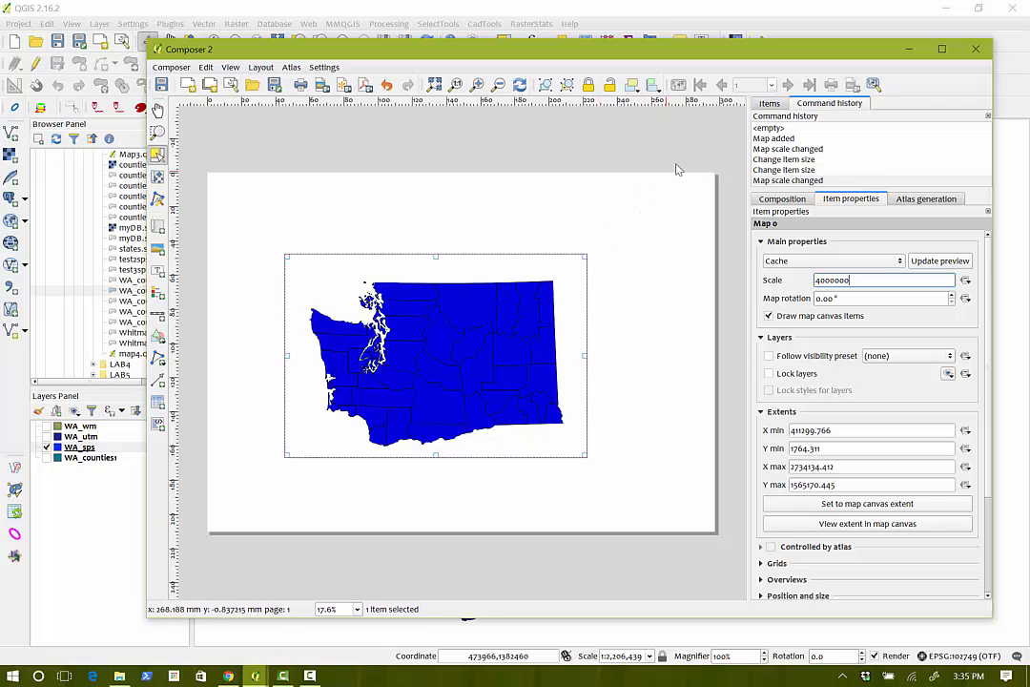
# Minimize the composer and save the project as map5 in the gis/368/LAB3 folder.
pyautogui.click(911, 50)
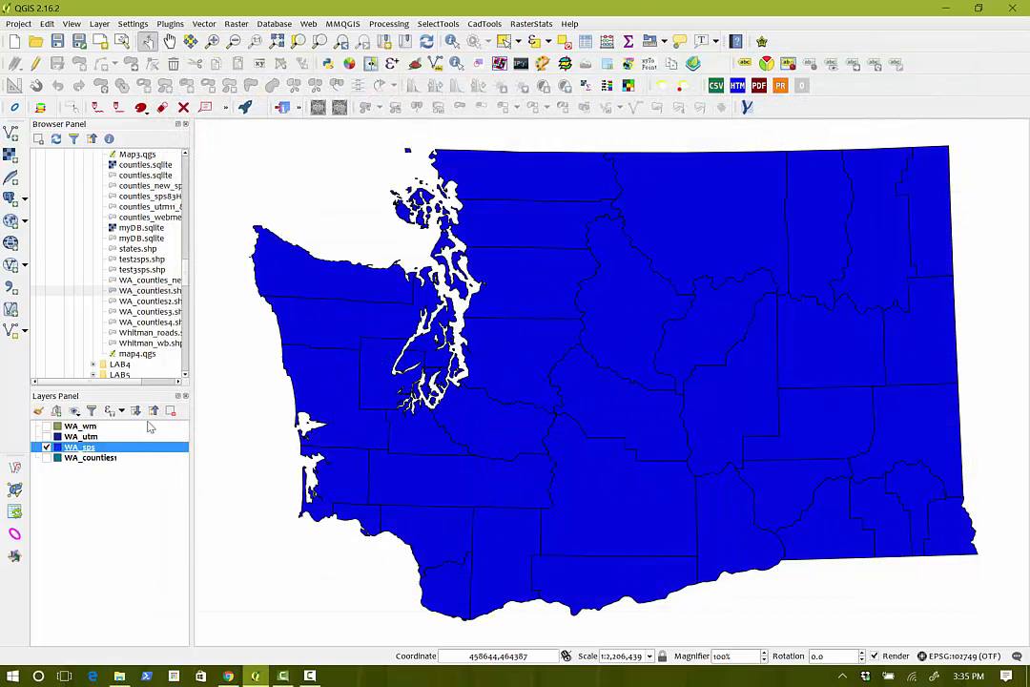
pyautogui.click(56, 43)
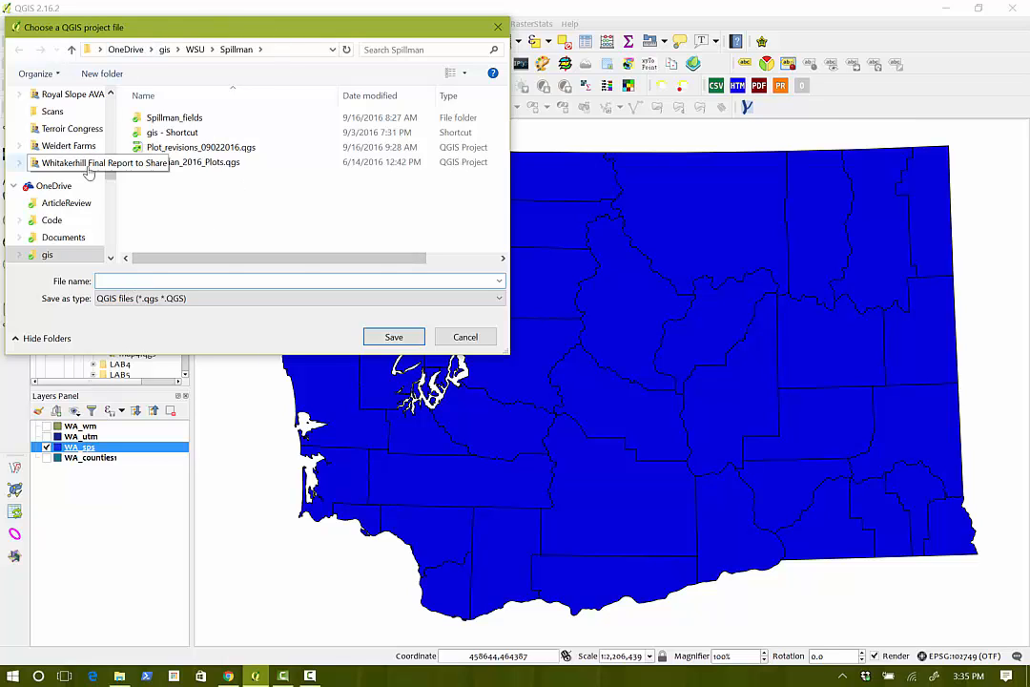
pyautogui.click(164, 49)
pyautogui.doubleClick(151, 118)
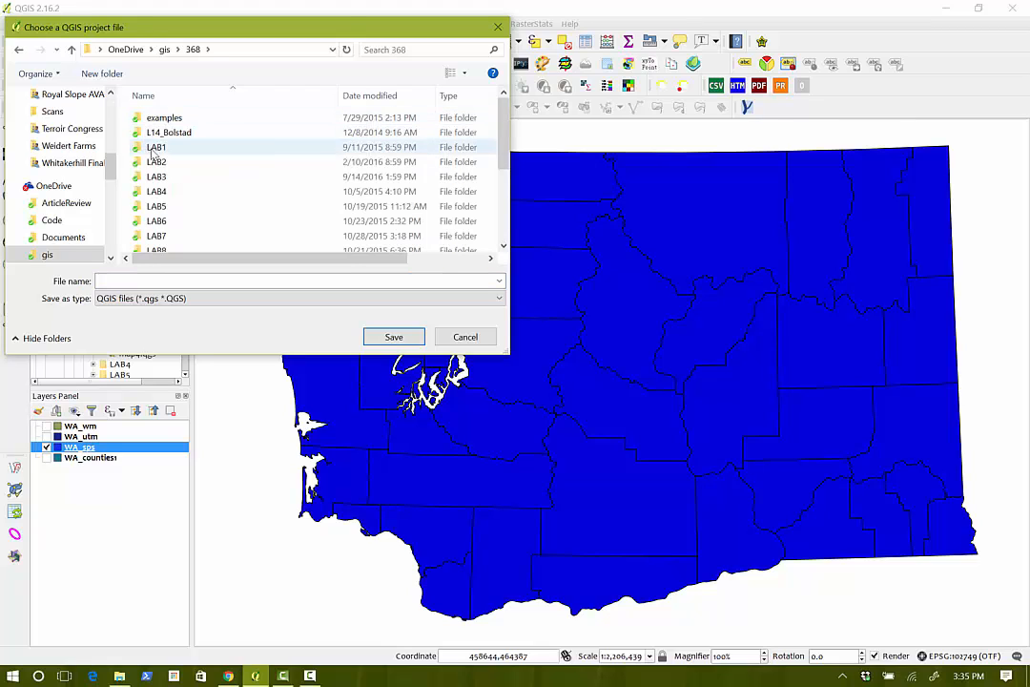
pyautogui.doubleClick(156, 177)
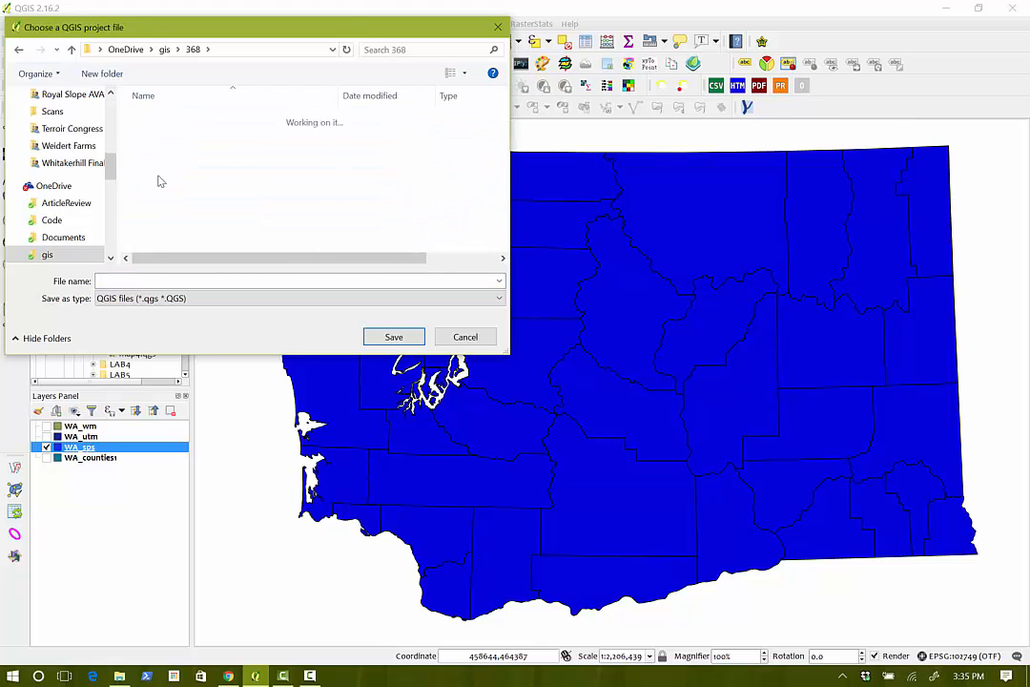
pyautogui.click(140, 279)
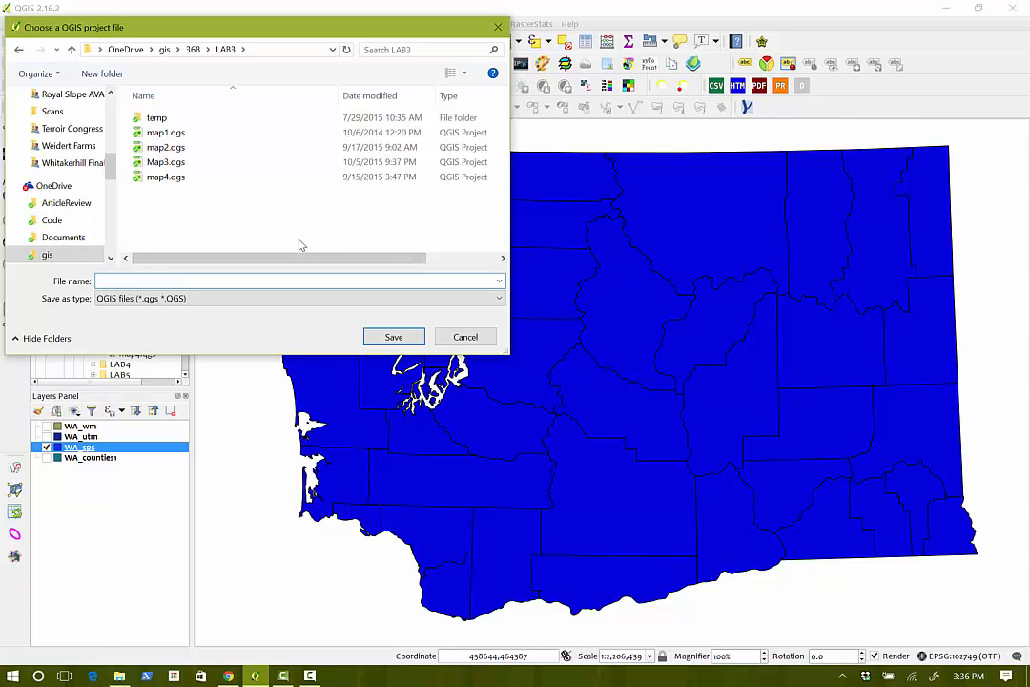
pyautogui.write('map')
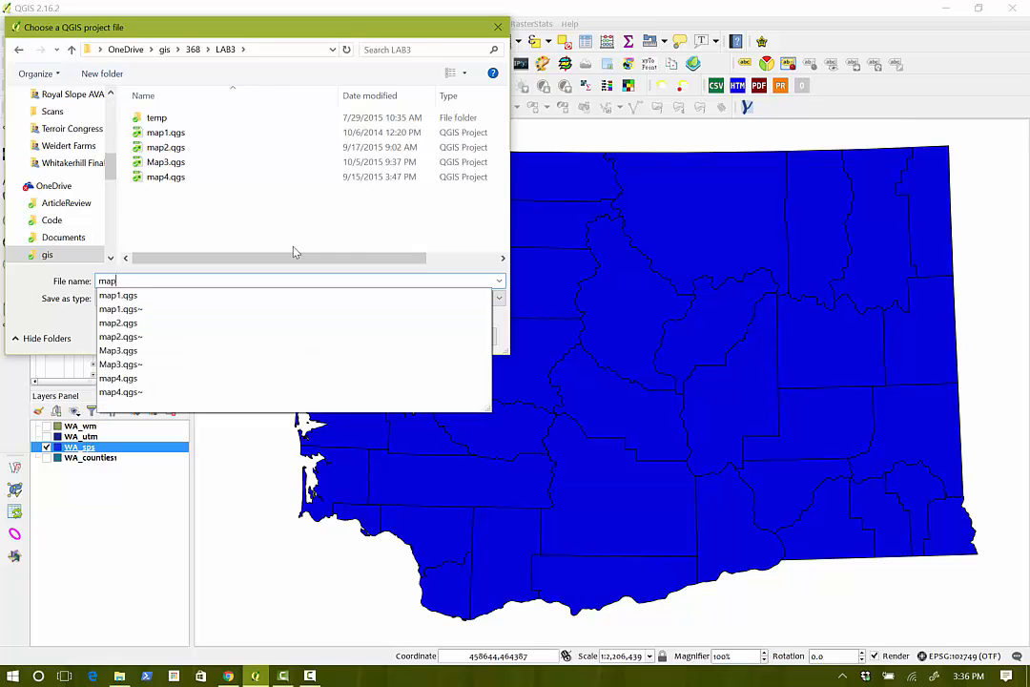
pyautogui.write('5')
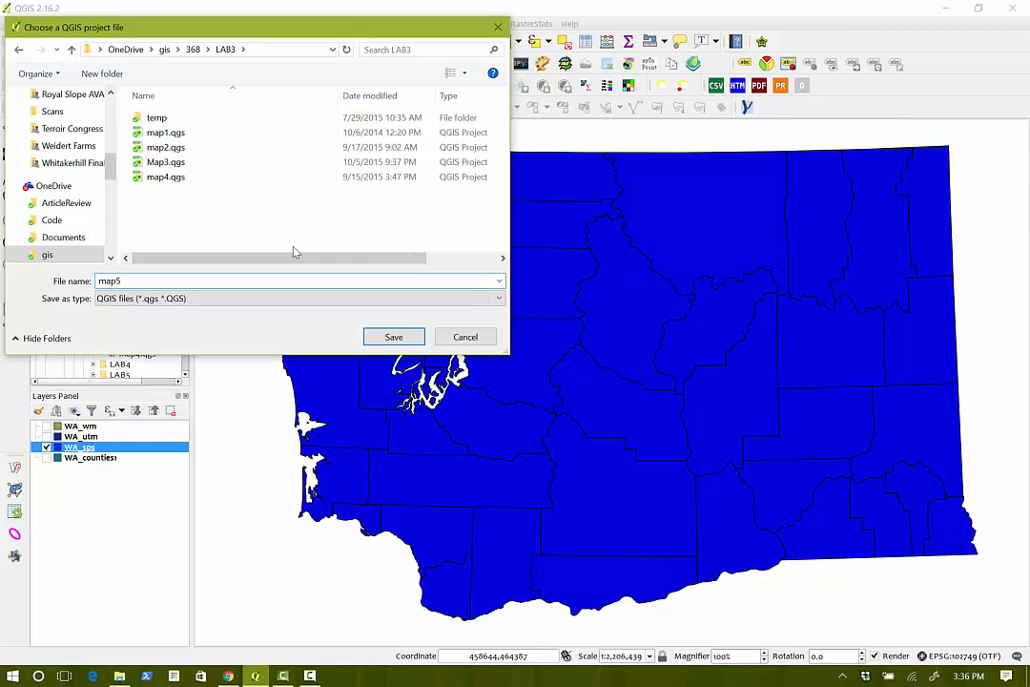
pyautogui.press('Return')
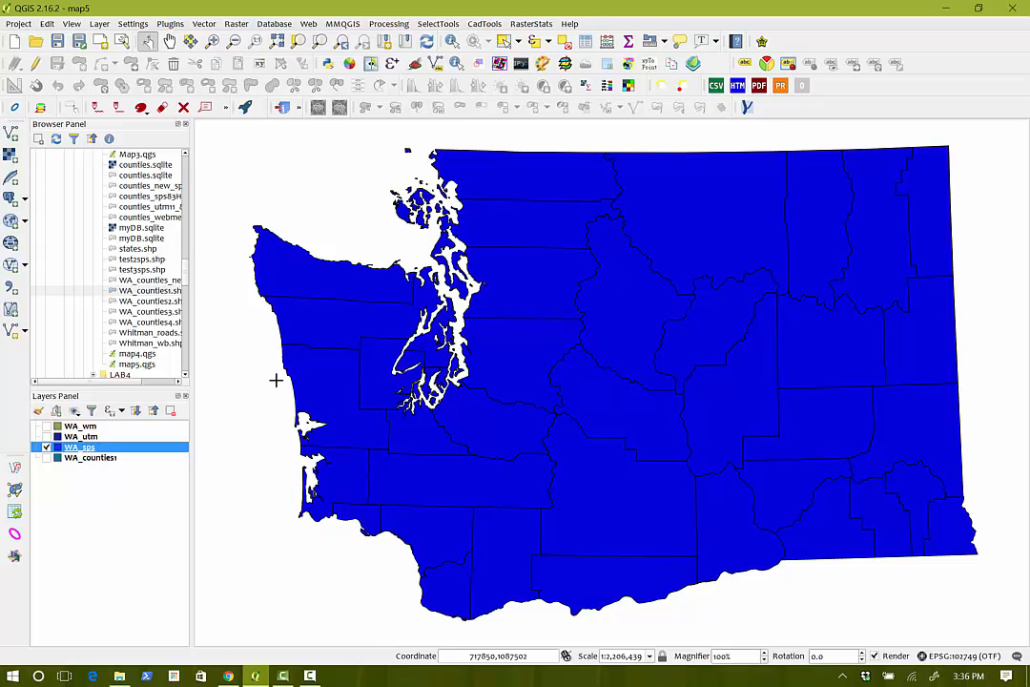
pyautogui.click(310, 675)
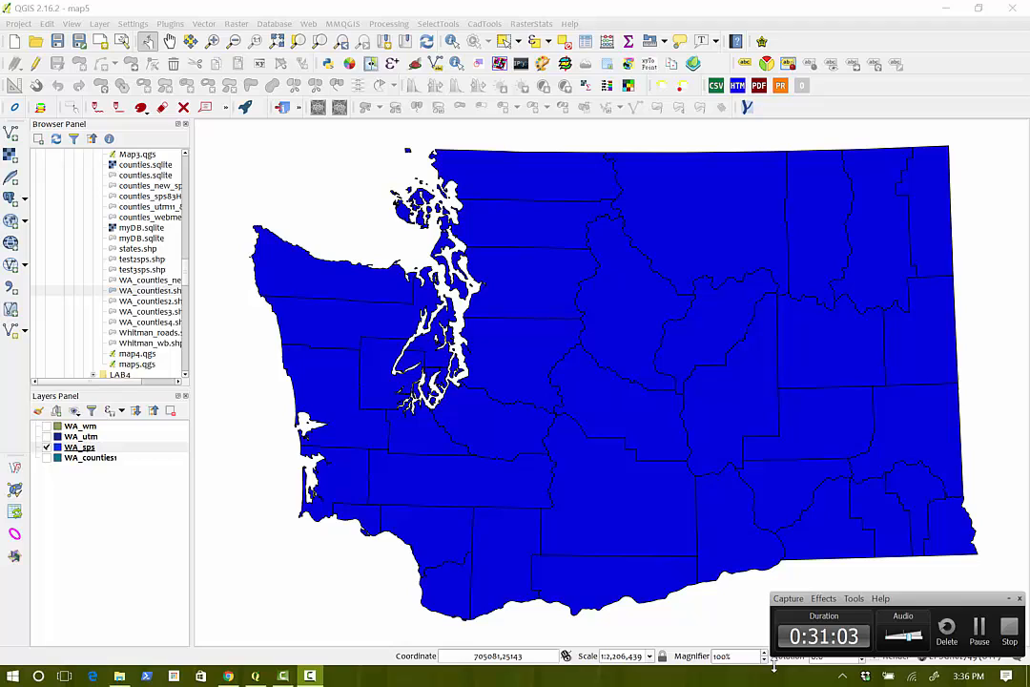
pyautogui.click(978, 630)
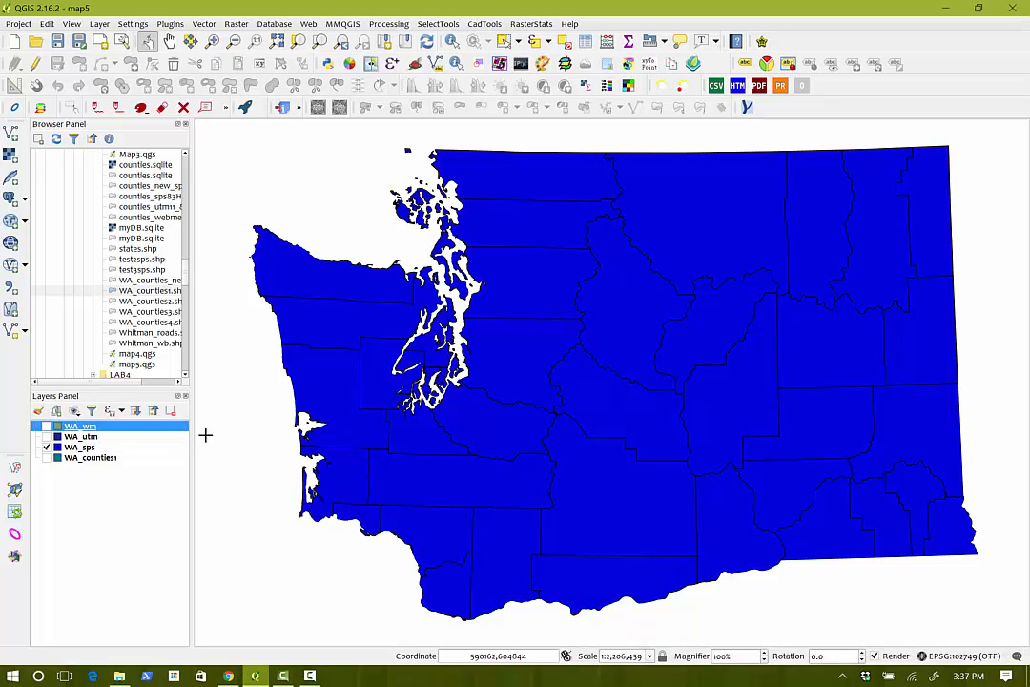
# Start a new empty project.
pyautogui.click(15, 41)
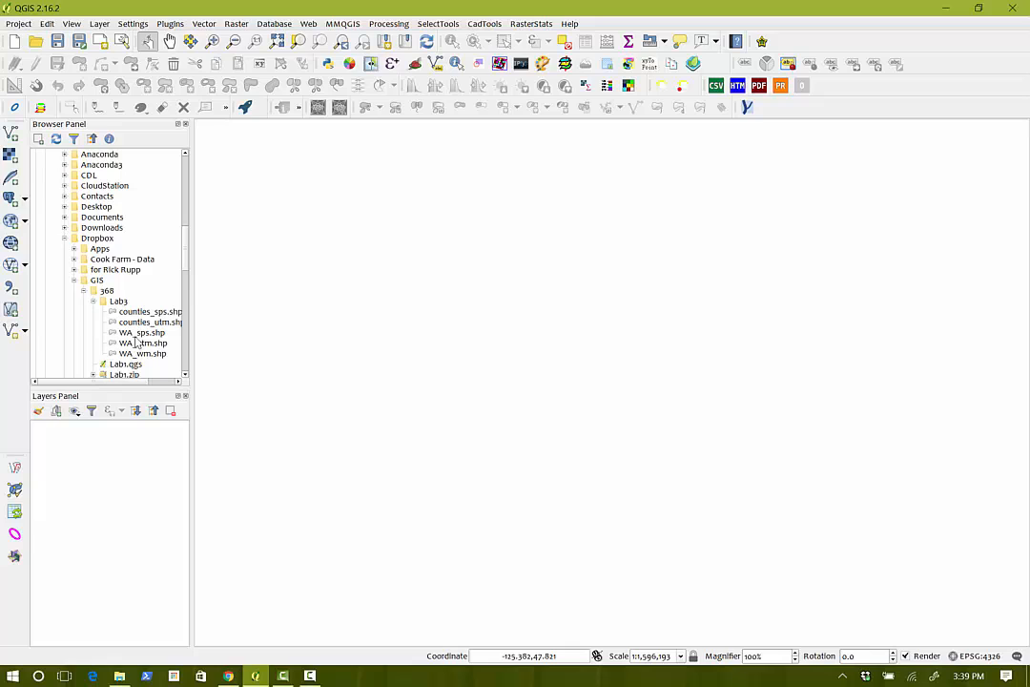
# Add WA_sps.shp and Whitman_roads.shp from Lab3, assigning the roads NAD_1983_StatePlane_Washington_South_FIPS_4602_Feet (EPSG:102749).
pyautogui.moveTo(143, 332); pyautogui.dragTo(465, 284)
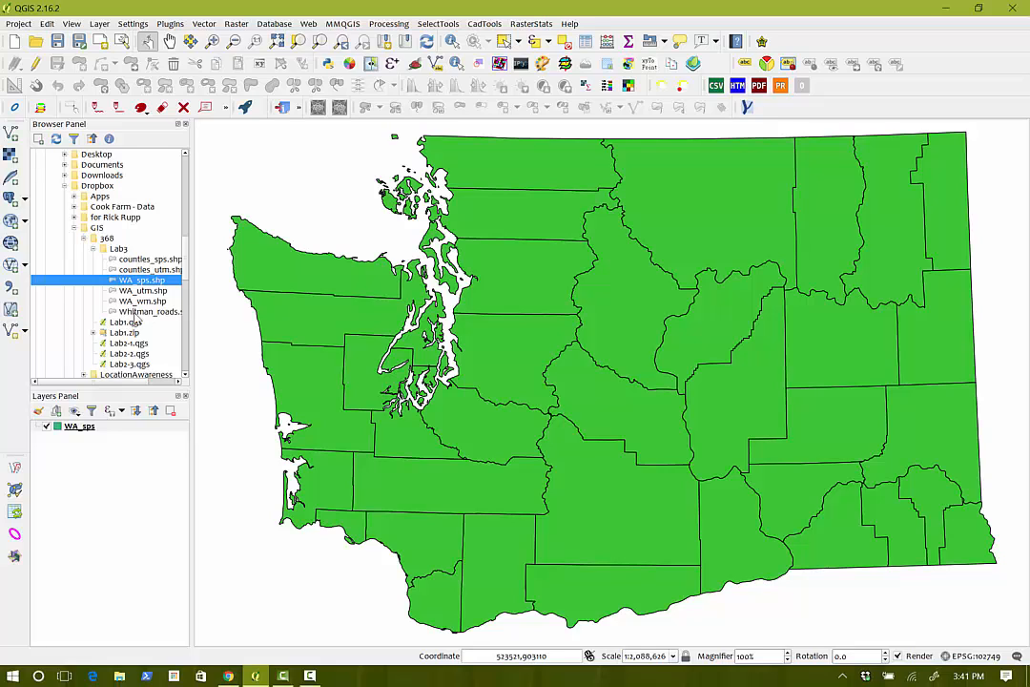
pyautogui.moveTo(143, 311); pyautogui.dragTo(532, 307)
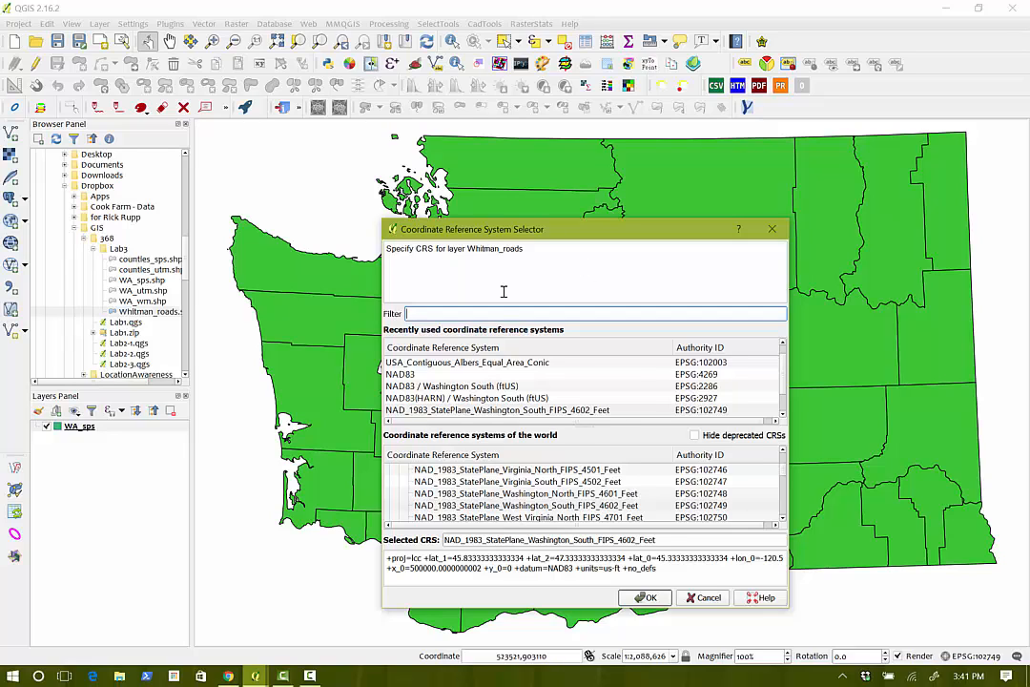
pyautogui.click(486, 410)
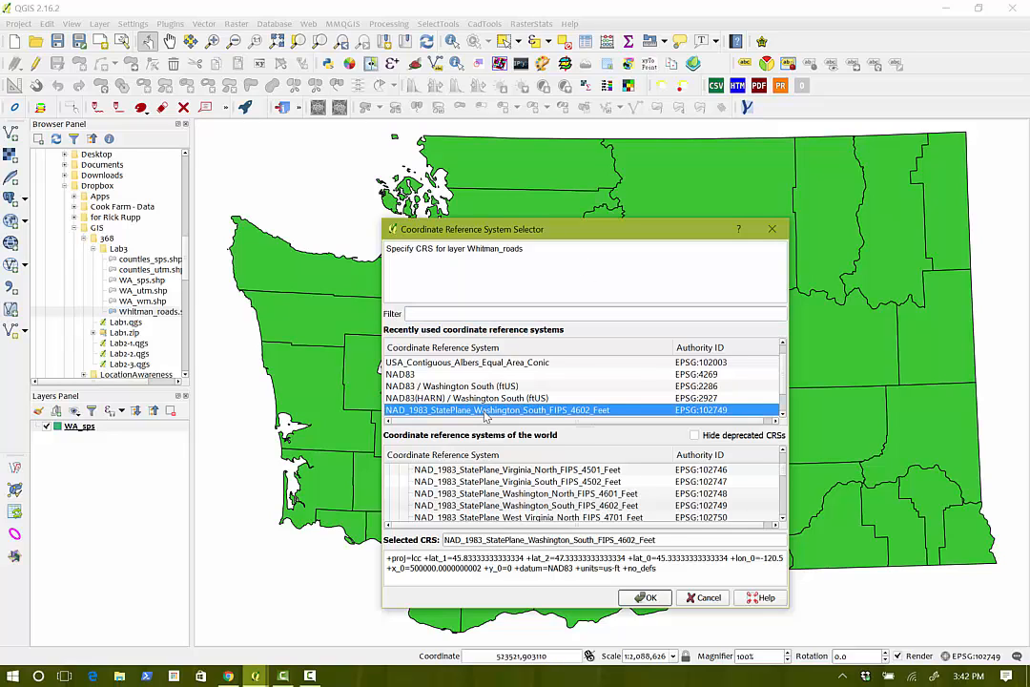
pyautogui.click(647, 598)
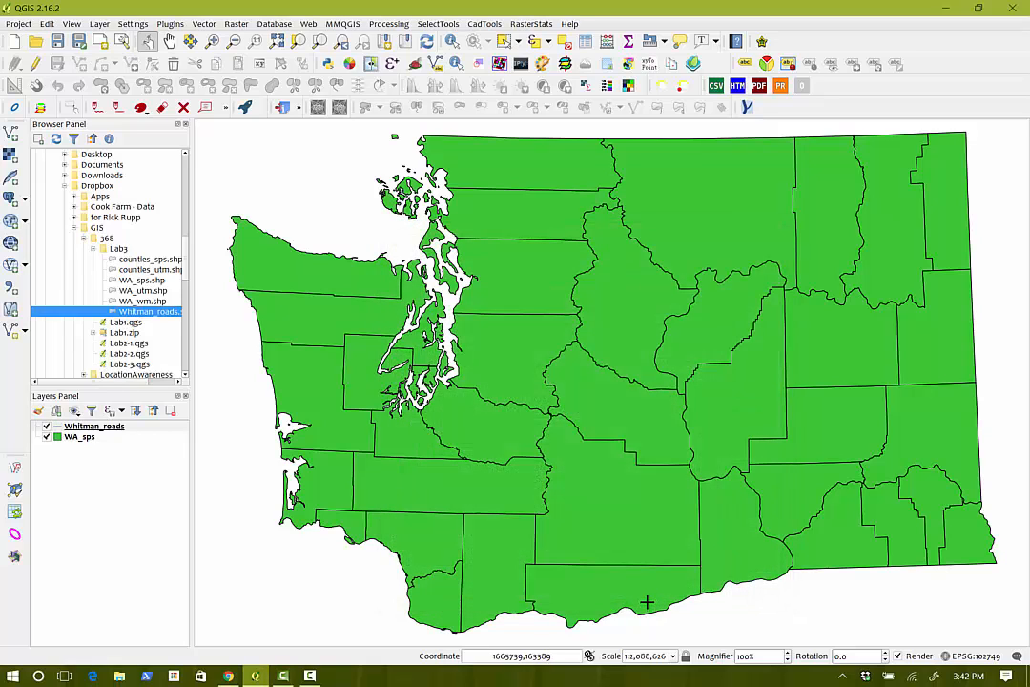
# Recolor the Whitman_roads lines near-black (#1C1220).
pyautogui.rightClick(97, 427)
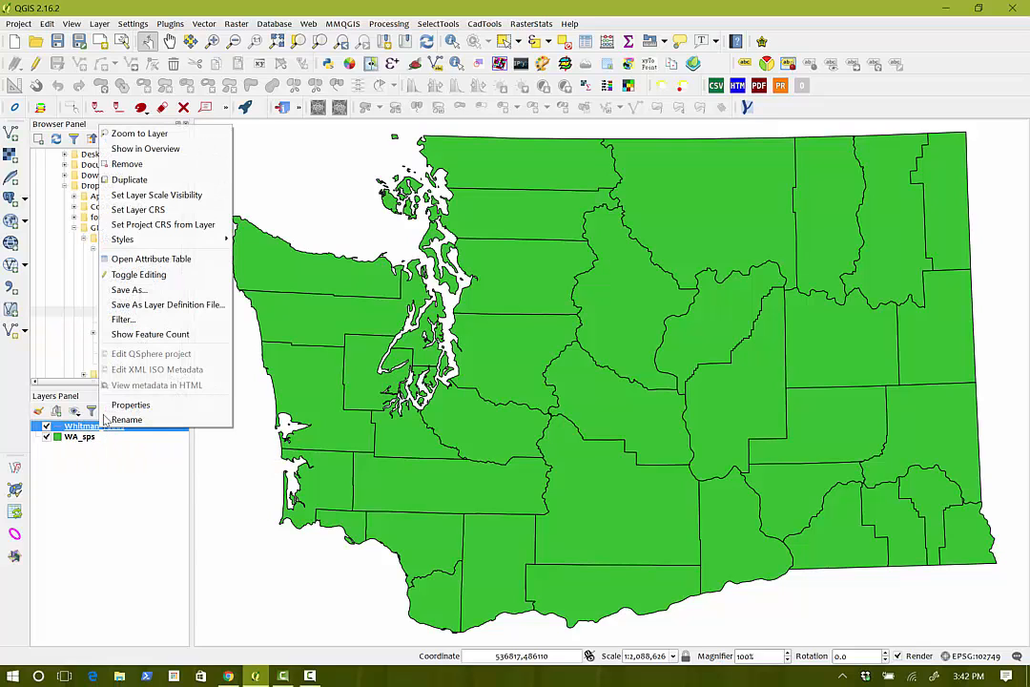
pyautogui.click(162, 134)
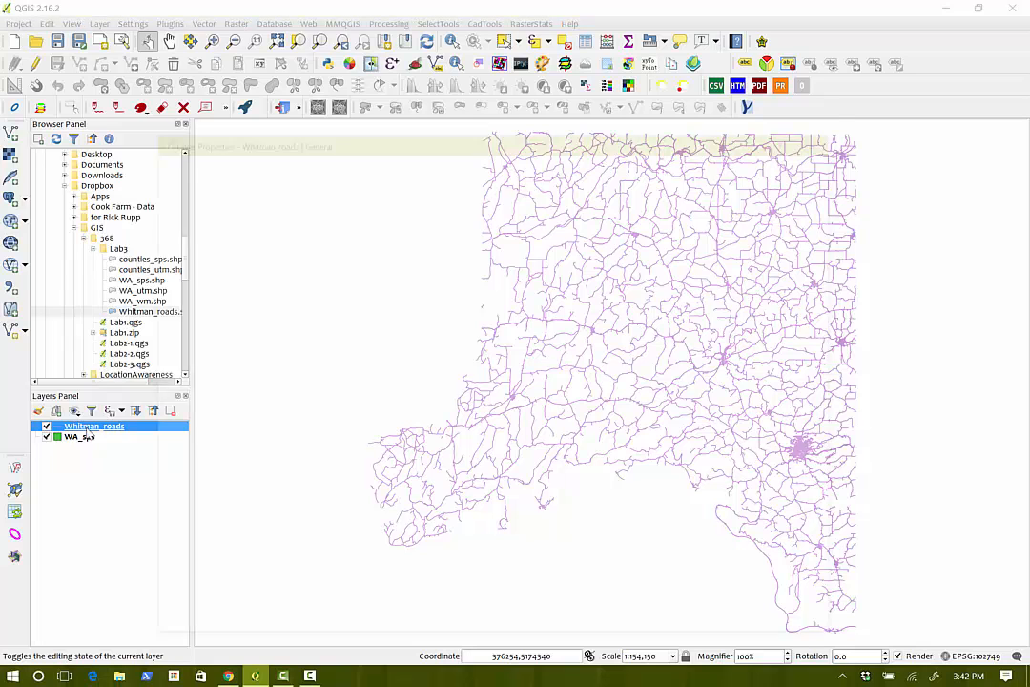
pyautogui.doubleClick(93, 425)
pyautogui.click(174, 180)
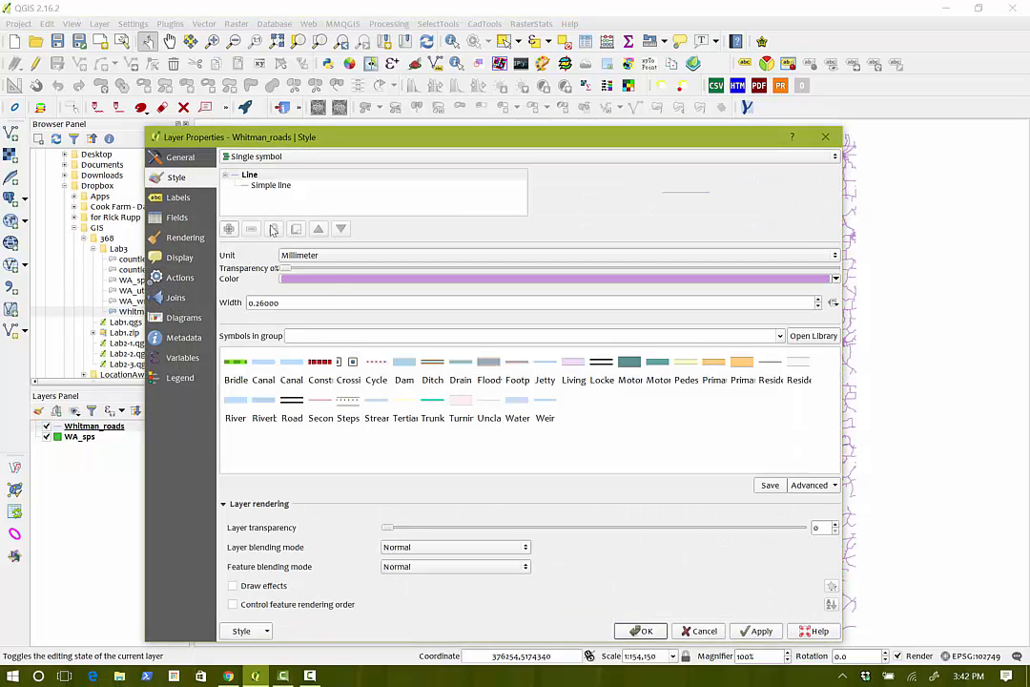
pyautogui.click(331, 279)
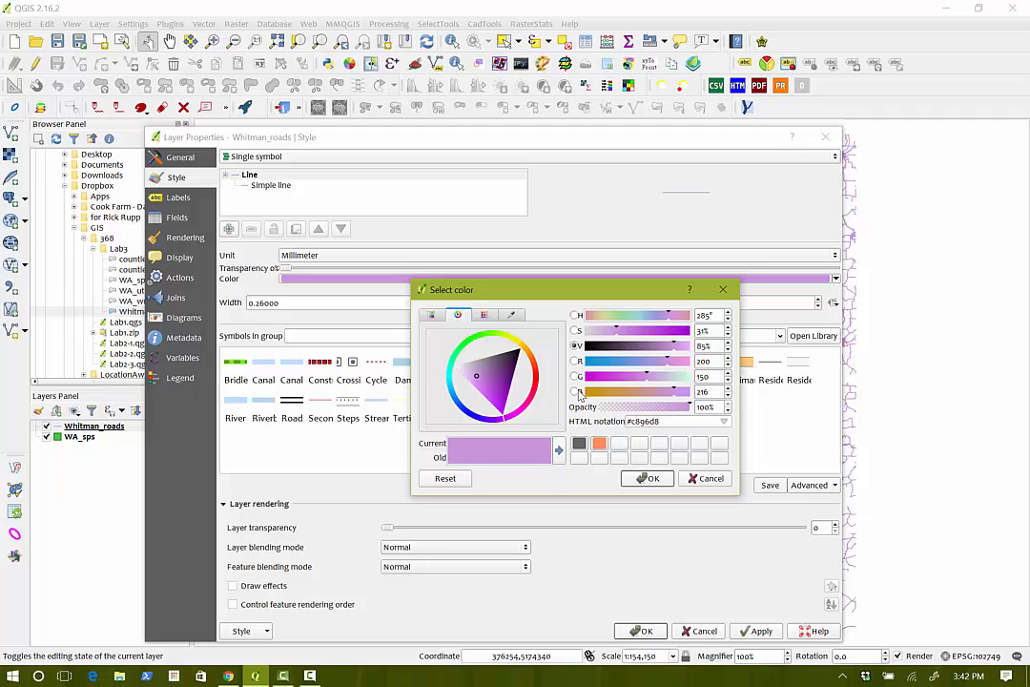
pyautogui.click(516, 355)
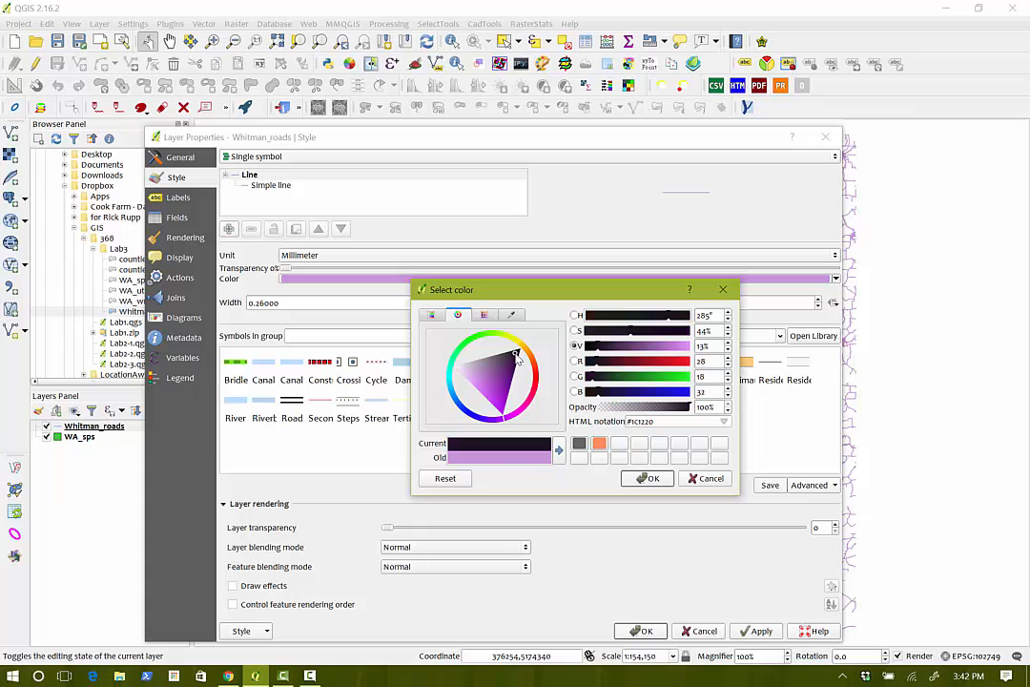
pyautogui.click(647, 478)
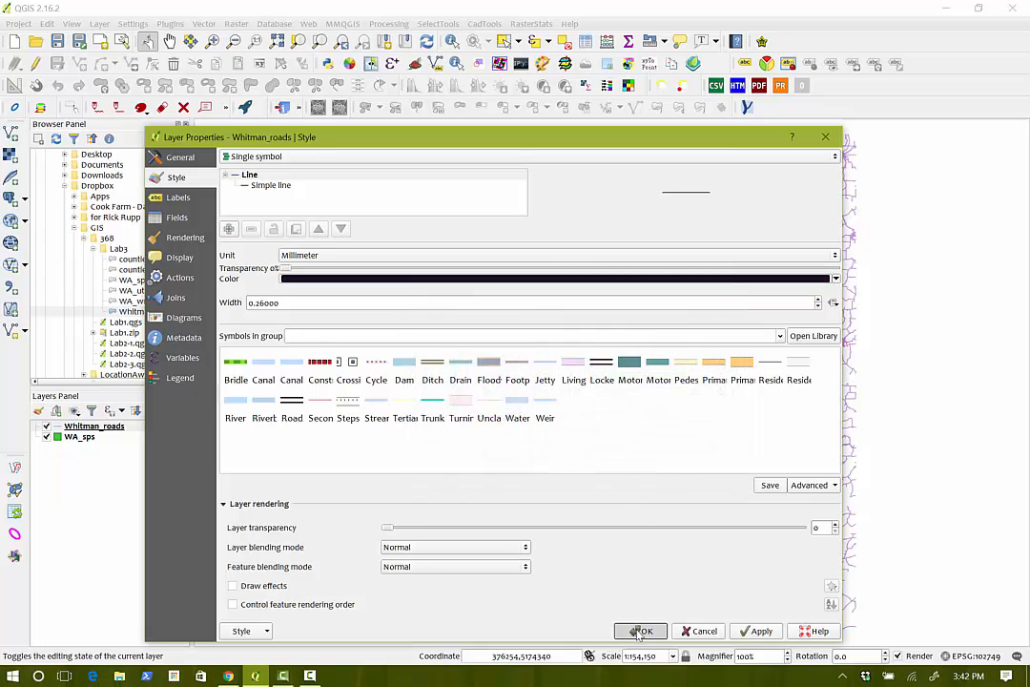
pyautogui.click(639, 630)
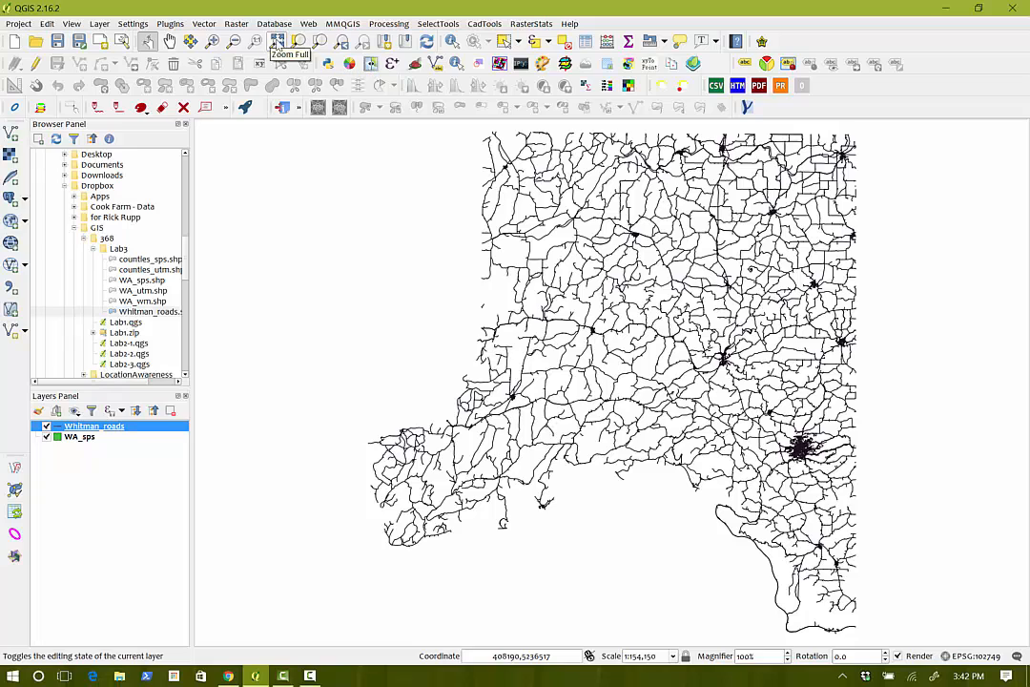
# Set the Whitman_roads layer's coordinate reference system to NAD83 / UTM zone 11N (EPSG:26911).
pyautogui.click(277, 43)
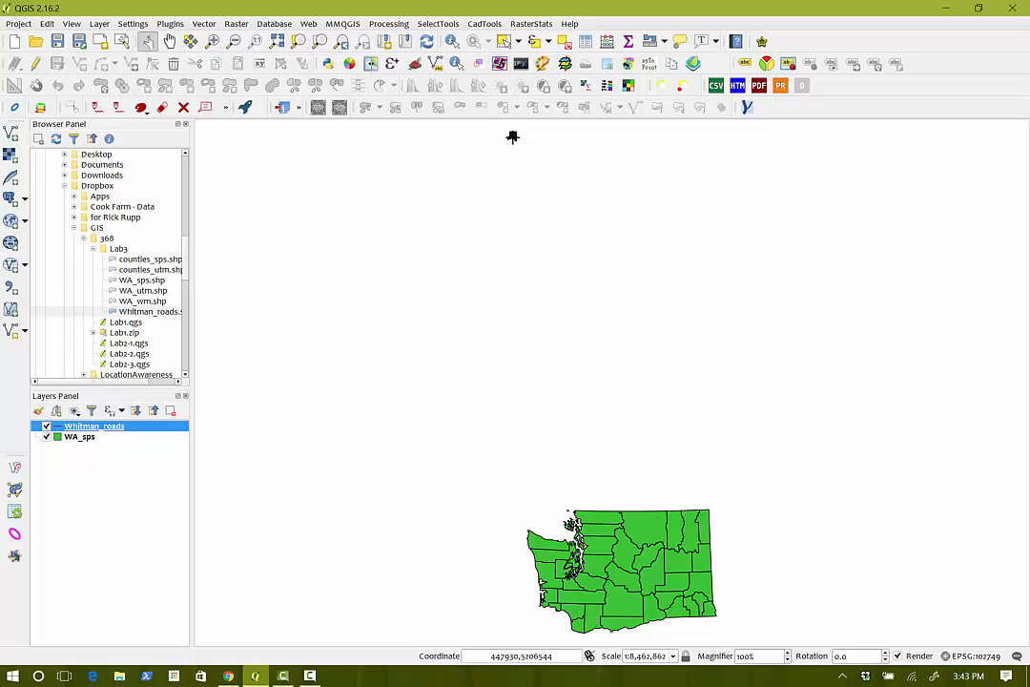
pyautogui.rightClick(95, 427)
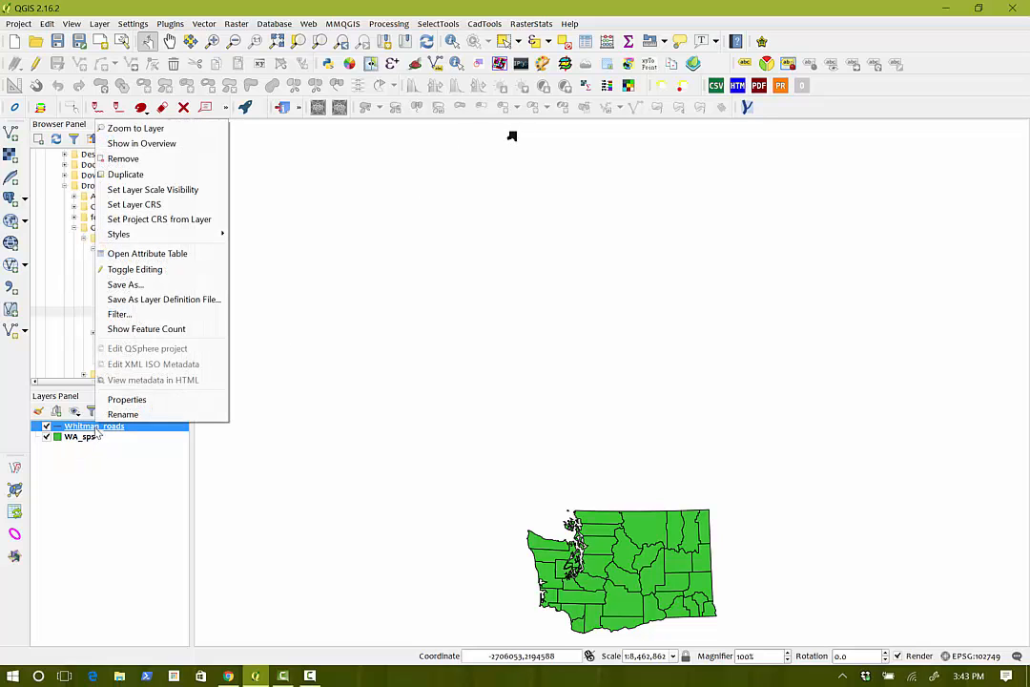
pyautogui.click(138, 127)
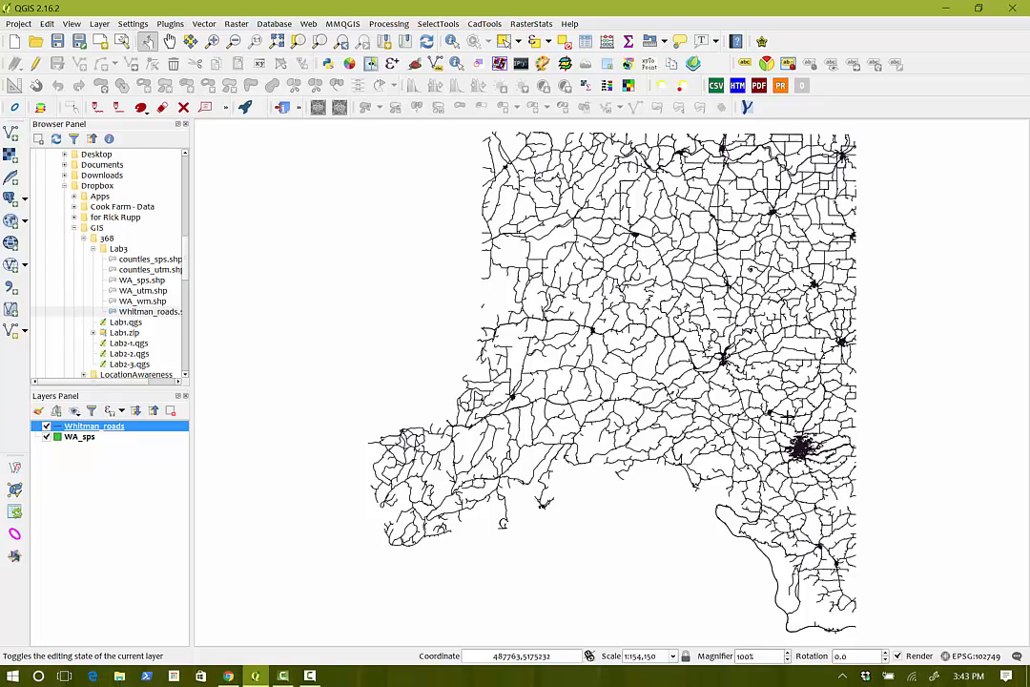
pyautogui.doubleClick(112, 431)
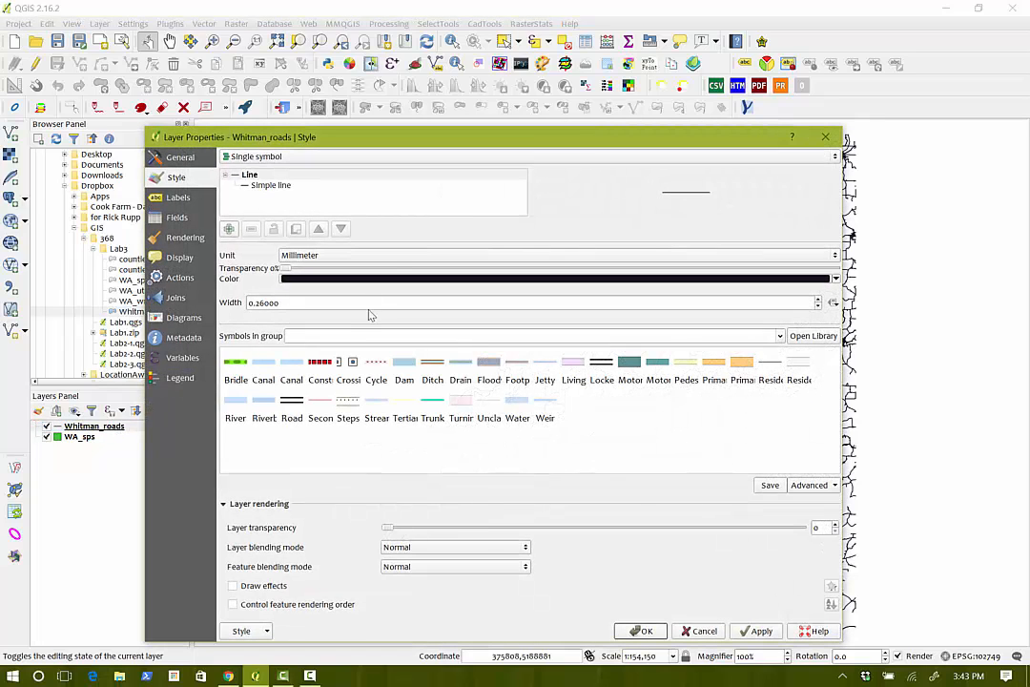
pyautogui.click(178, 156)
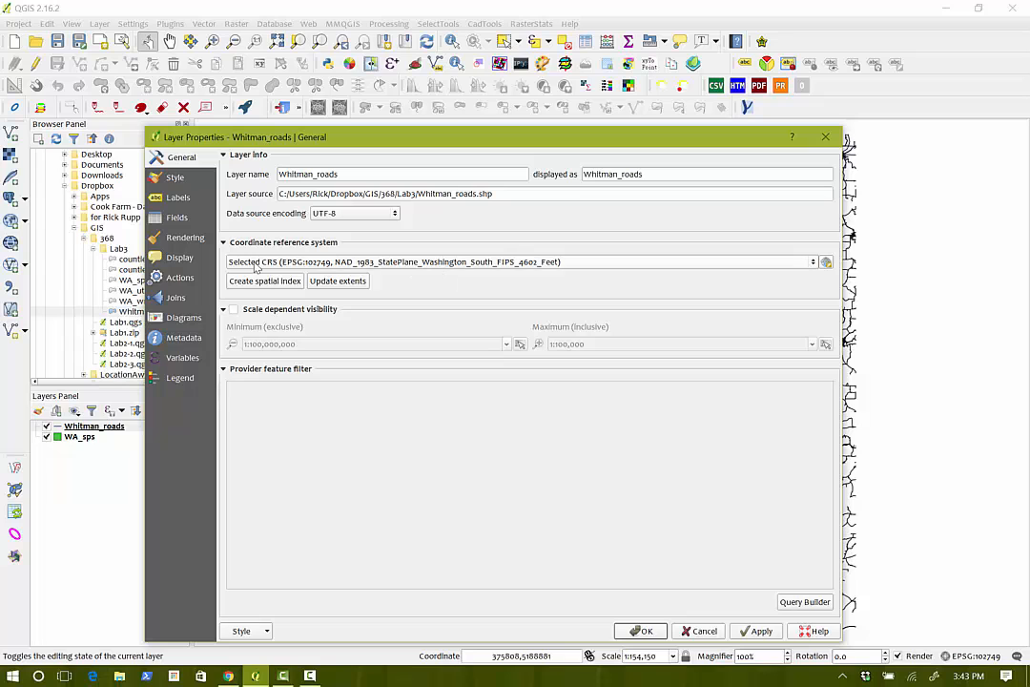
pyautogui.click(825, 263)
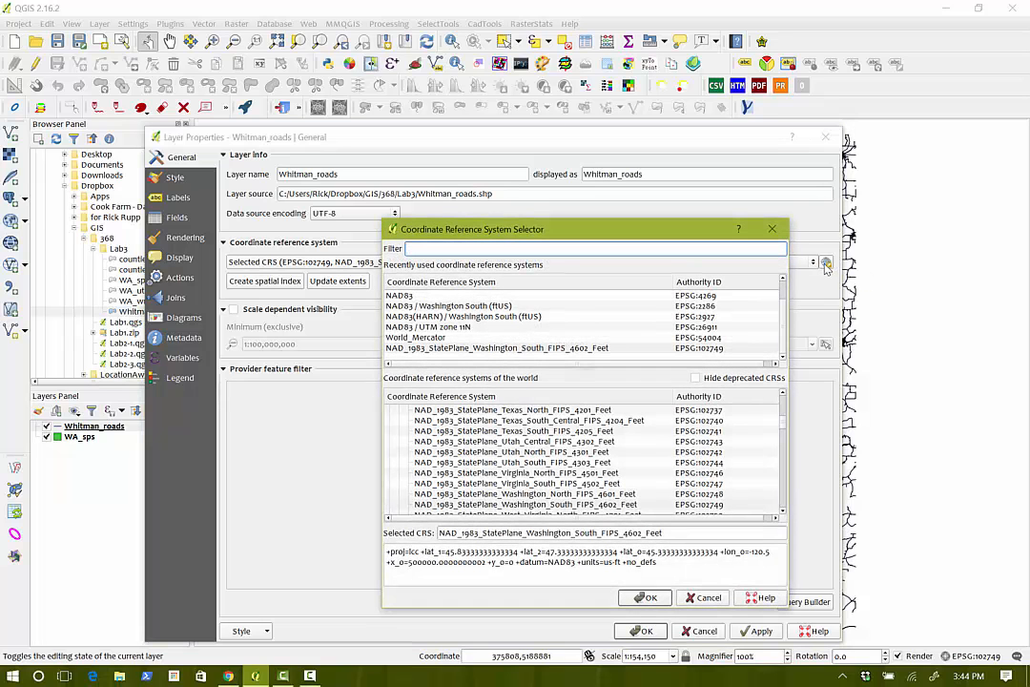
pyautogui.click(458, 330)
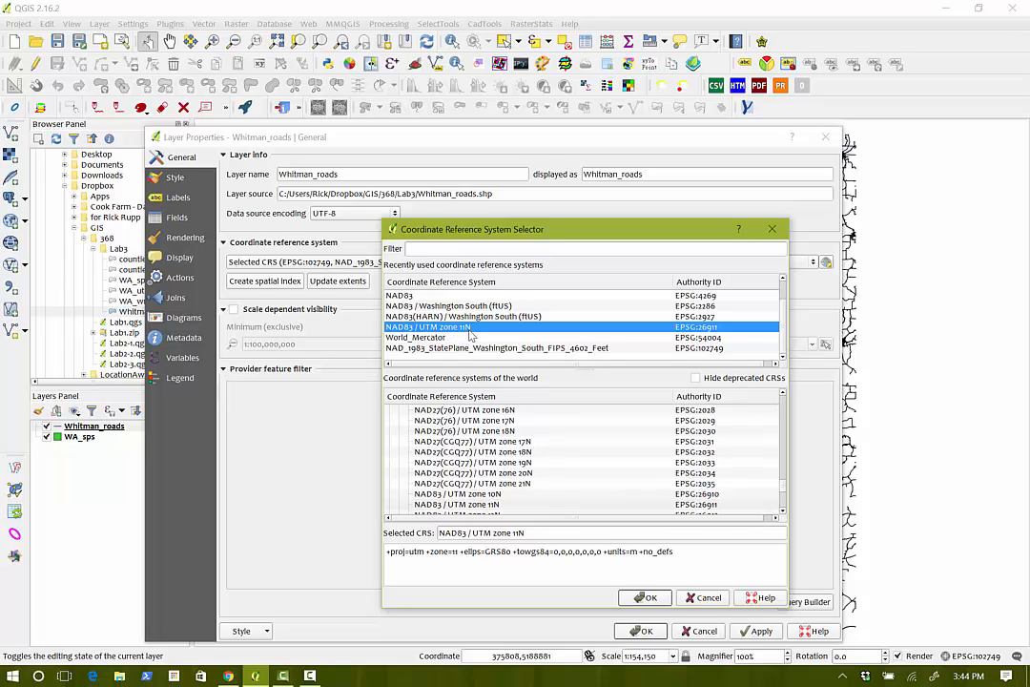
pyautogui.click(654, 601)
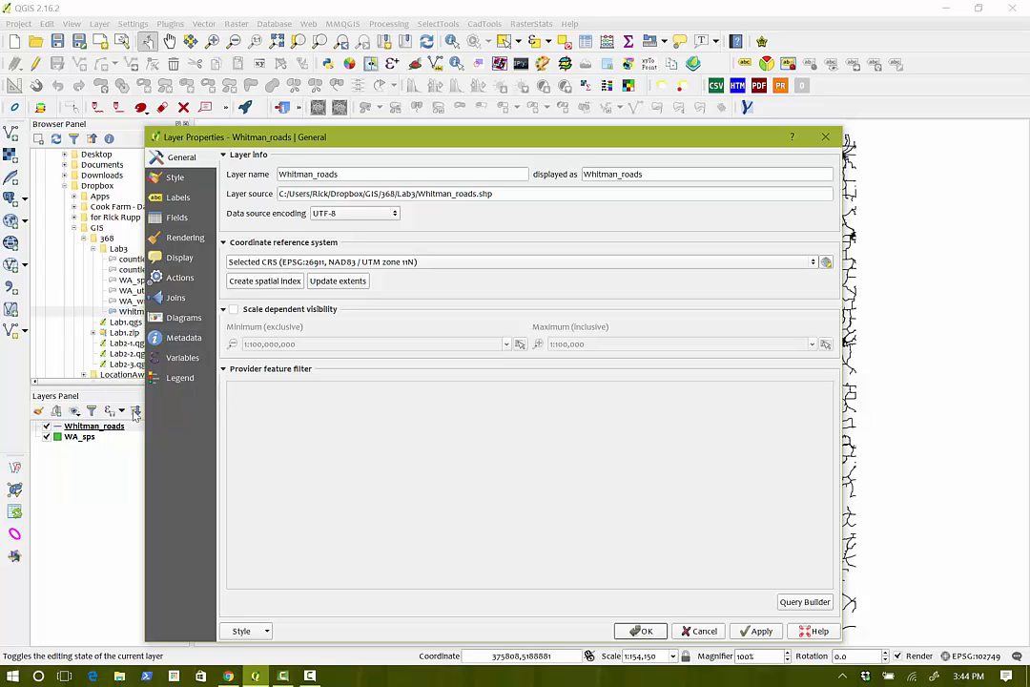
pyautogui.click(641, 631)
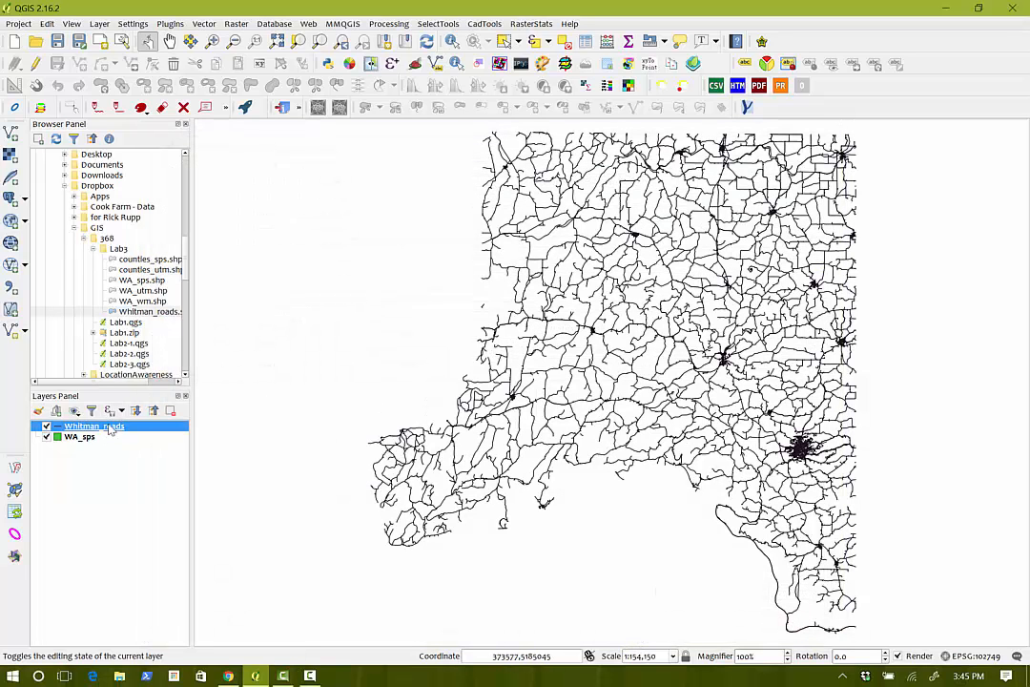
# Enable on-the-fly CRS transformation for the project with NAD83 / UTM zone 11N as its CRS.
pyautogui.click(277, 41)
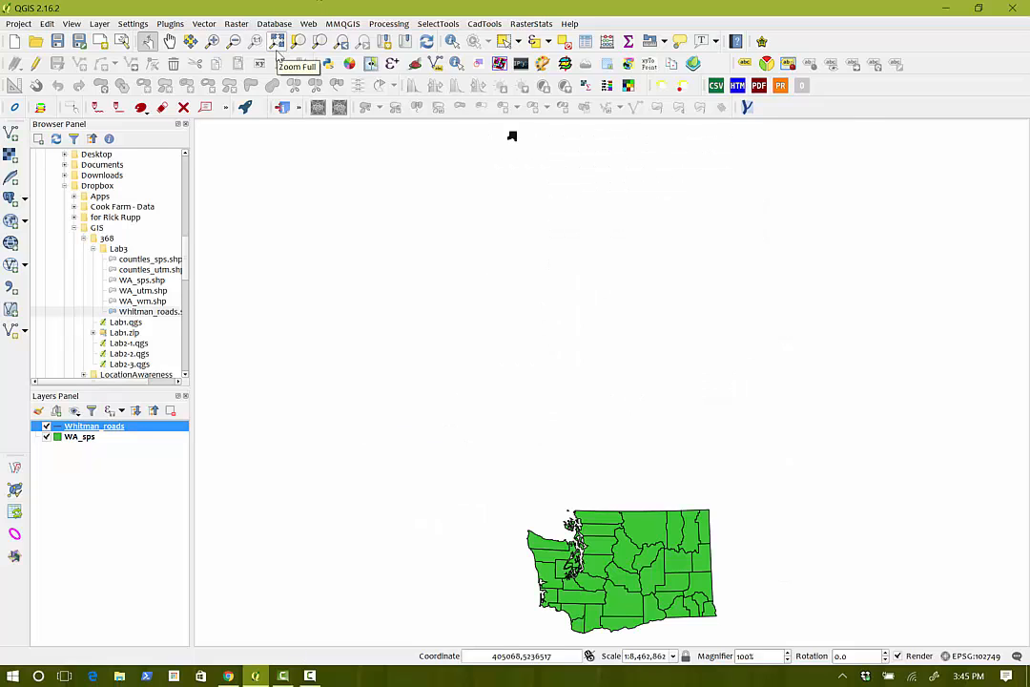
pyautogui.click(973, 655)
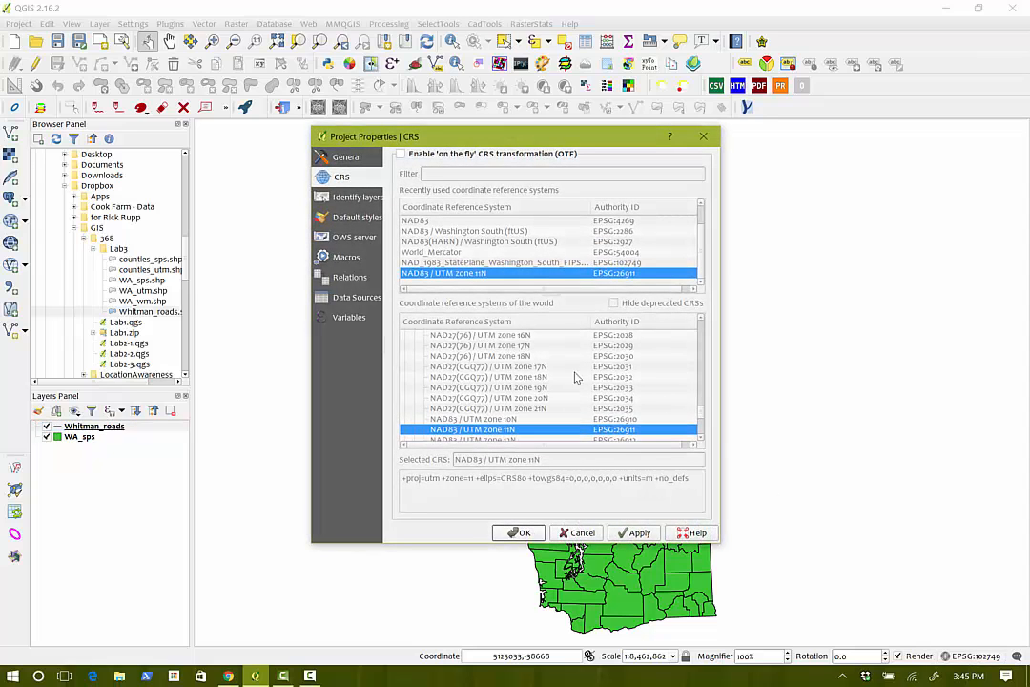
pyautogui.click(401, 155)
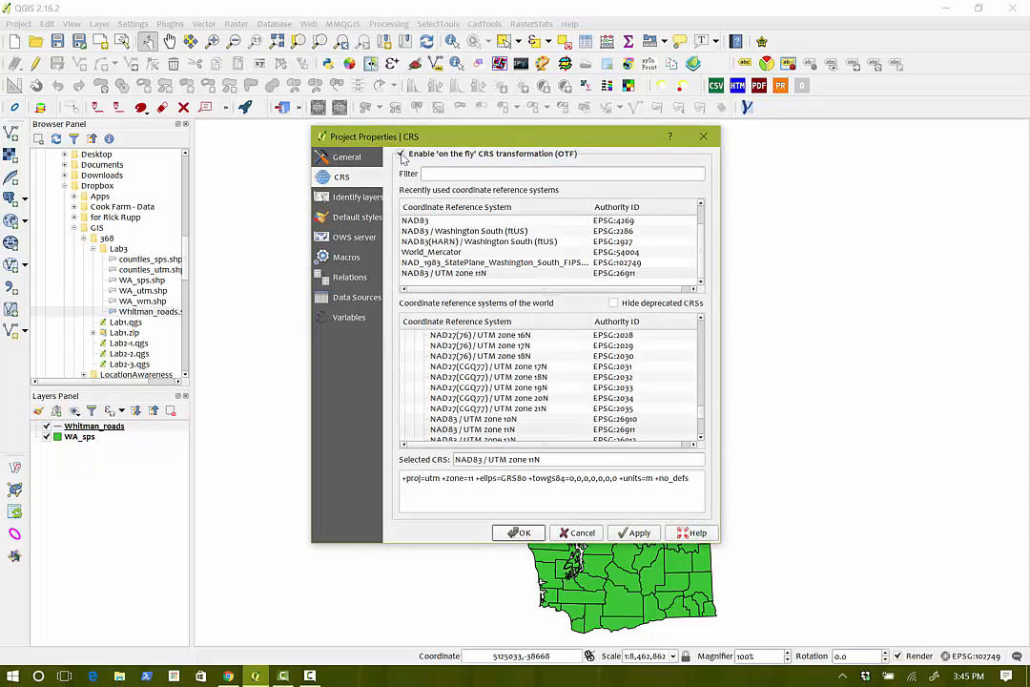
pyautogui.click(521, 533)
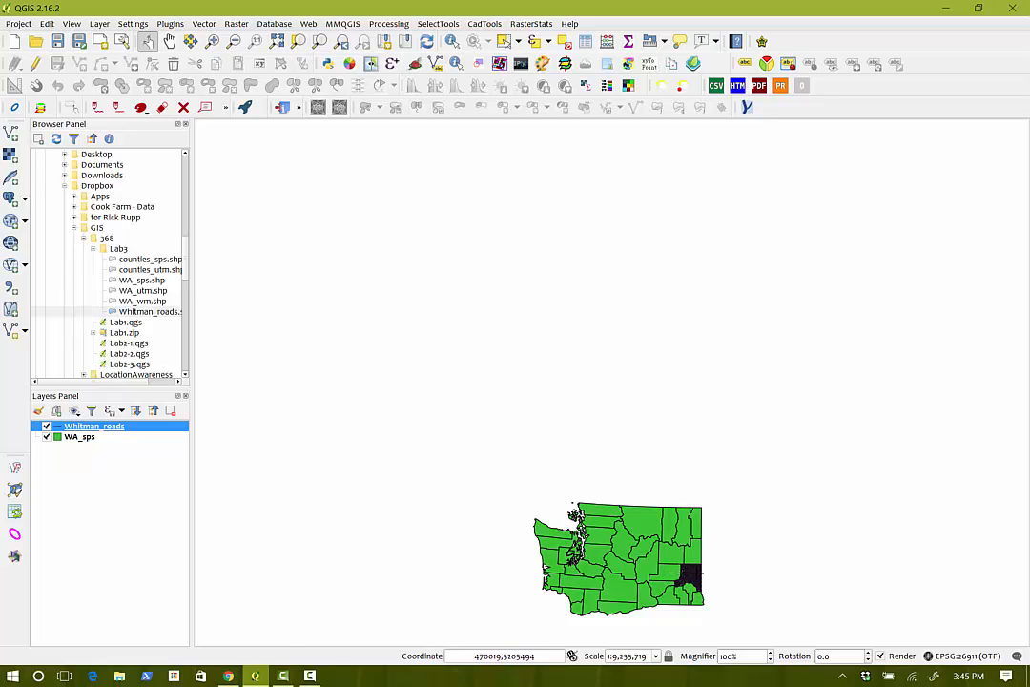
# Check the roads' alignment in Whitman County, and change the project CRS to NAD_1983_StatePlane_Washington_South_FIPS_4602_Feet (EPSG:102749).
pyautogui.scroll(-1, 700, 573)
pyautogui.scroll(2, 700, 572)
pyautogui.scroll(3, 699, 572)
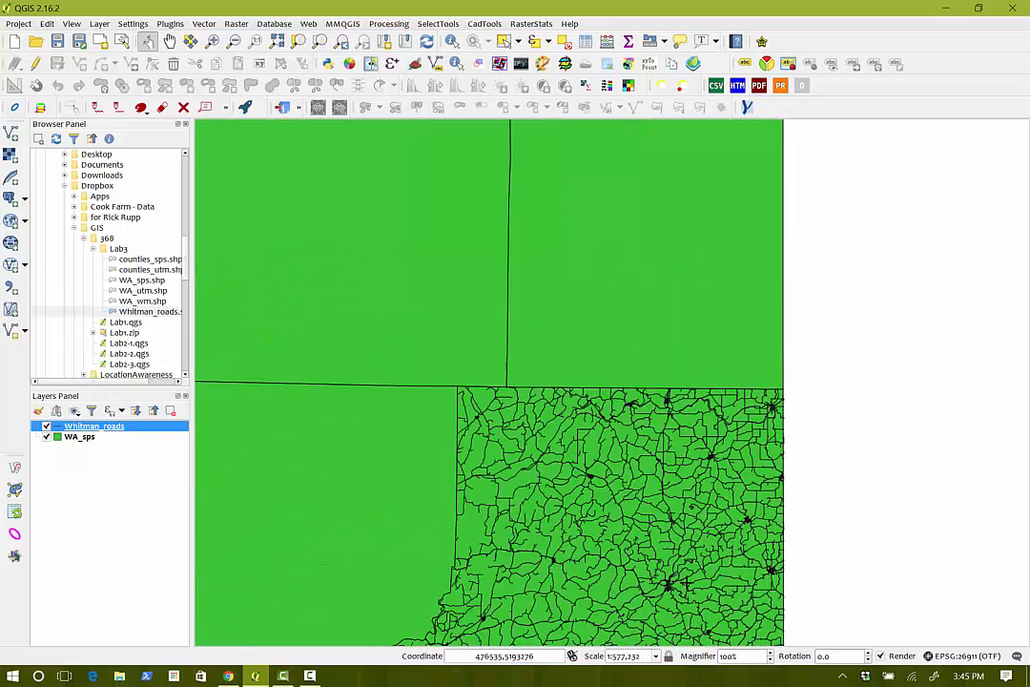
pyautogui.moveTo(677, 527); pyautogui.dragTo(670, 297)
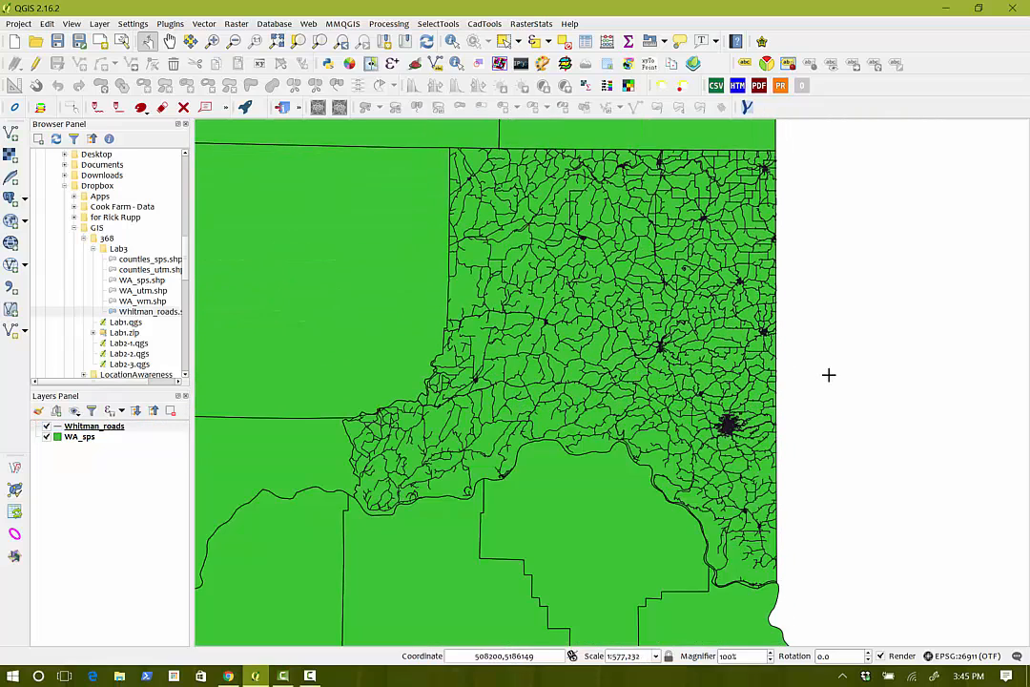
pyautogui.click(964, 656)
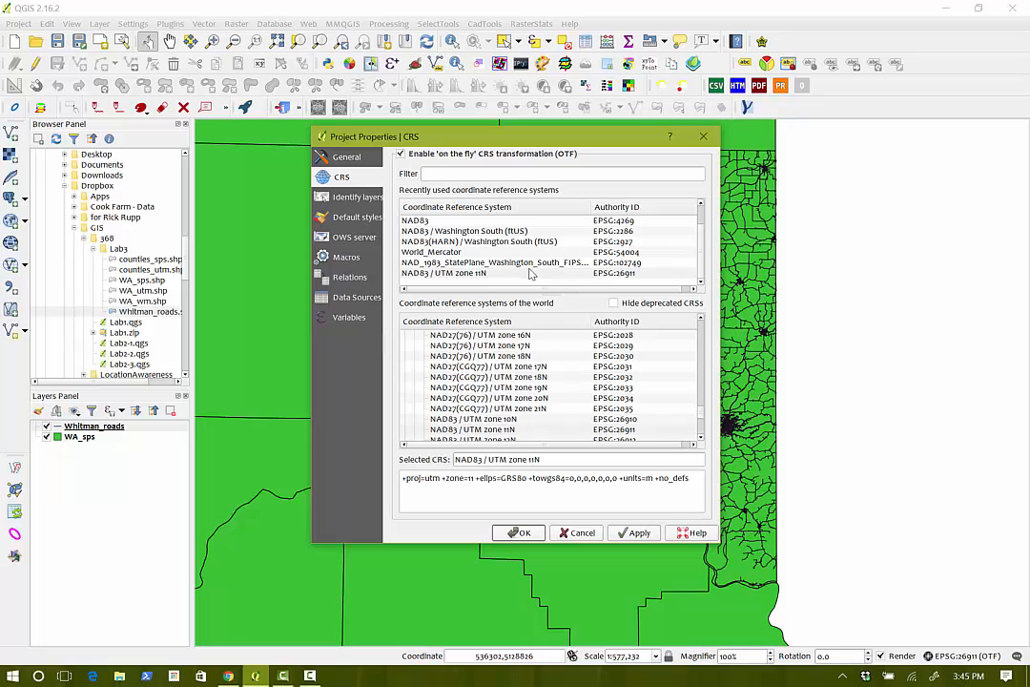
pyautogui.click(515, 262)
pyautogui.click(515, 532)
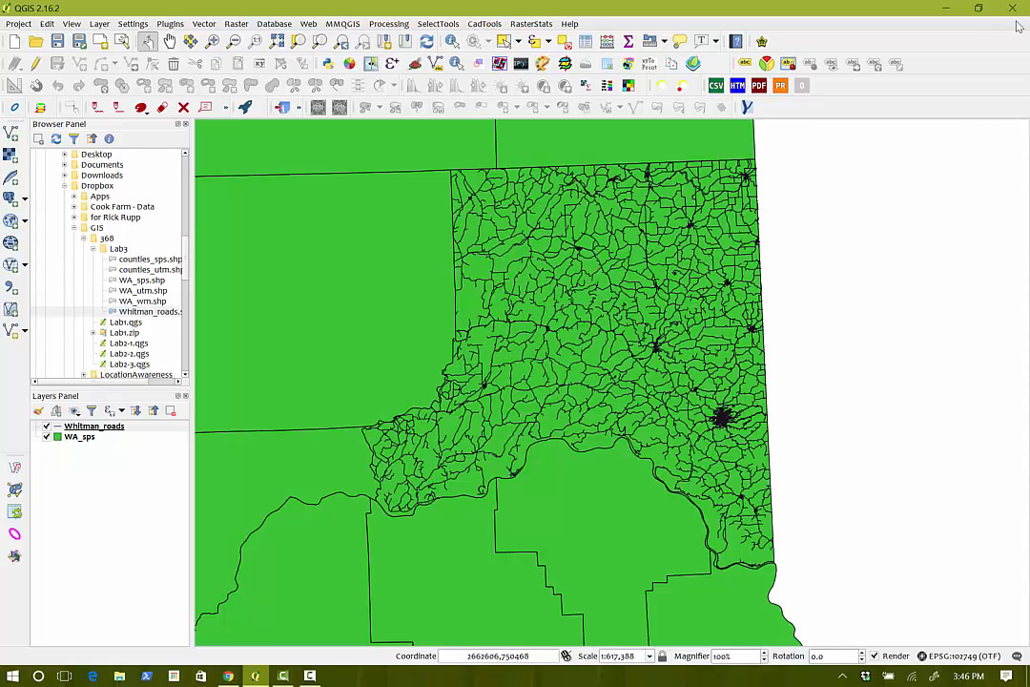
pyautogui.click(283, 676)
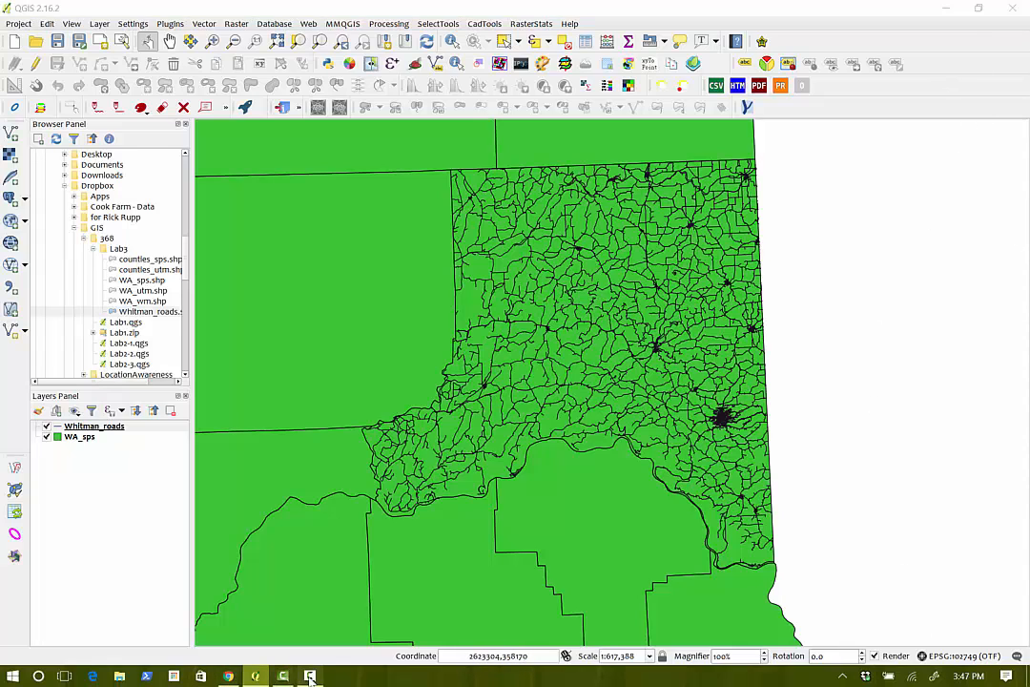